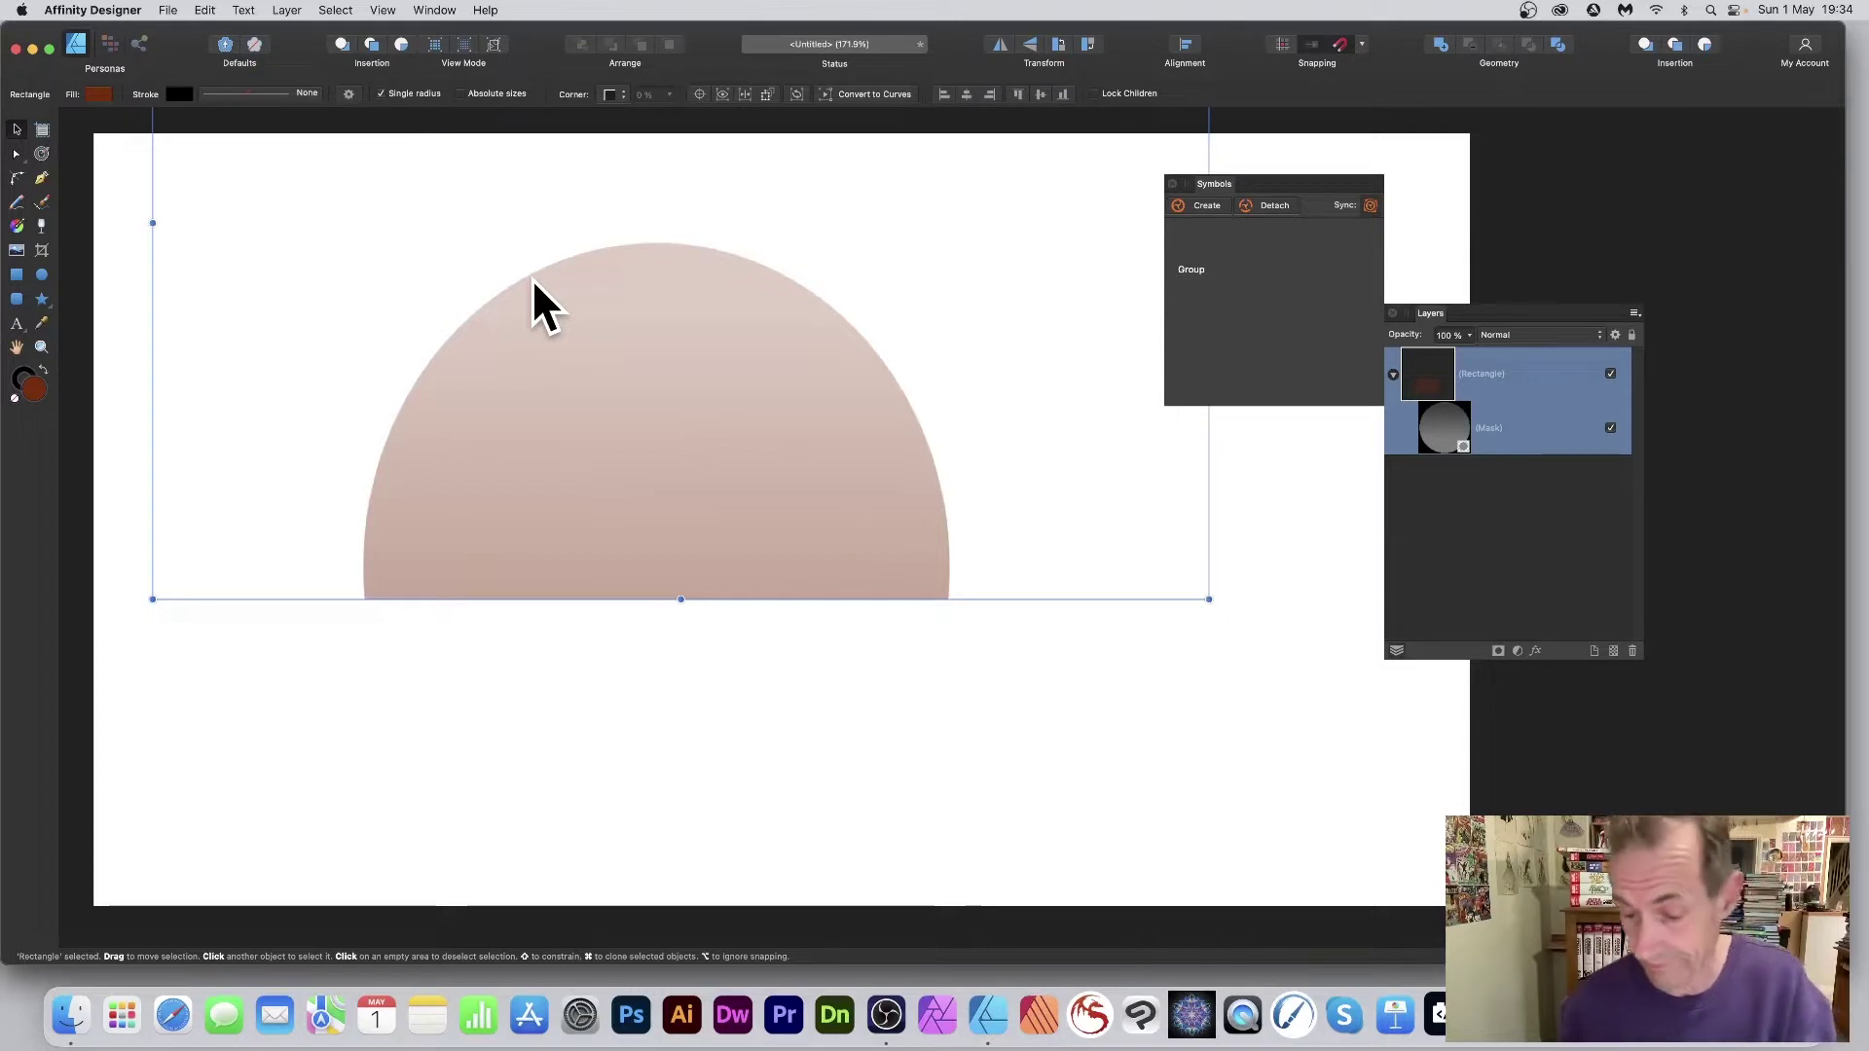
Delete the old masked semicircle and draw a large rectangle across the page
{"action": "key", "text": "Delete"}
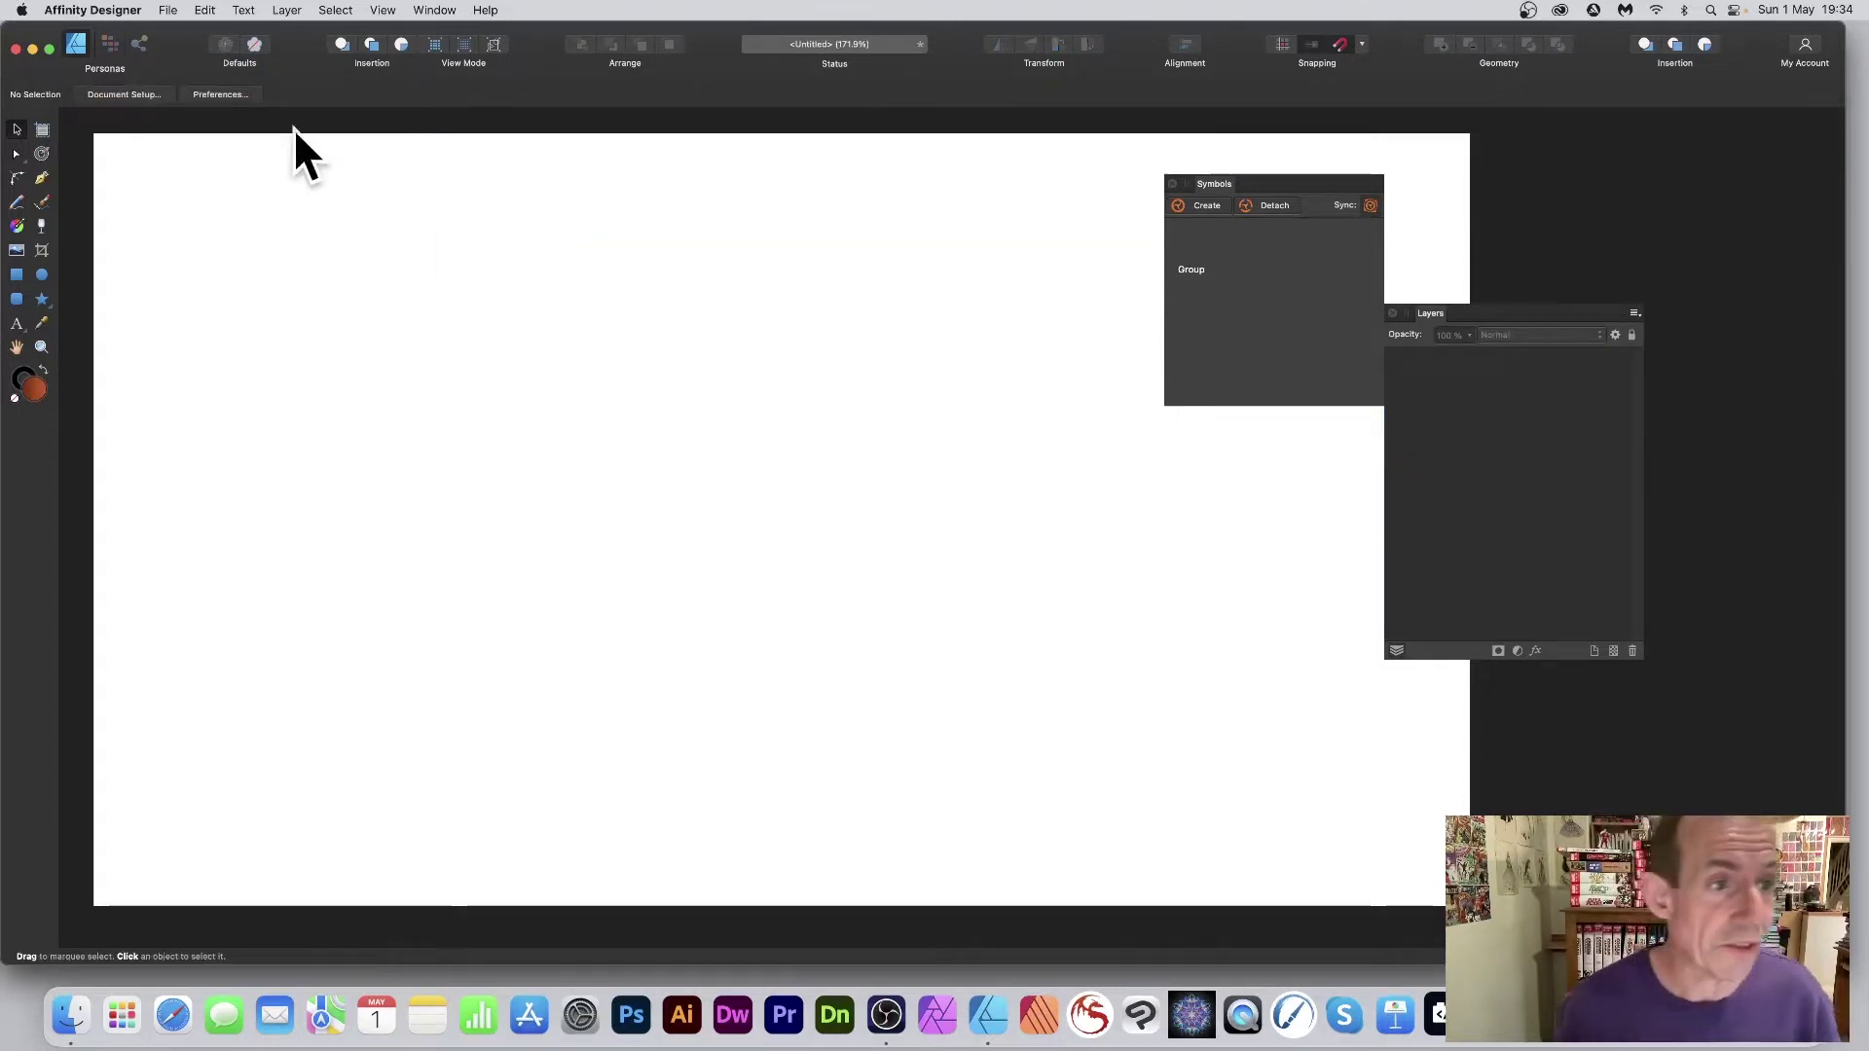
{"action": "left_click", "coordinate": [16, 274]}
{"action": "left_click_drag", "start_coordinate": [320, 214], "coordinate": [1075, 666]}
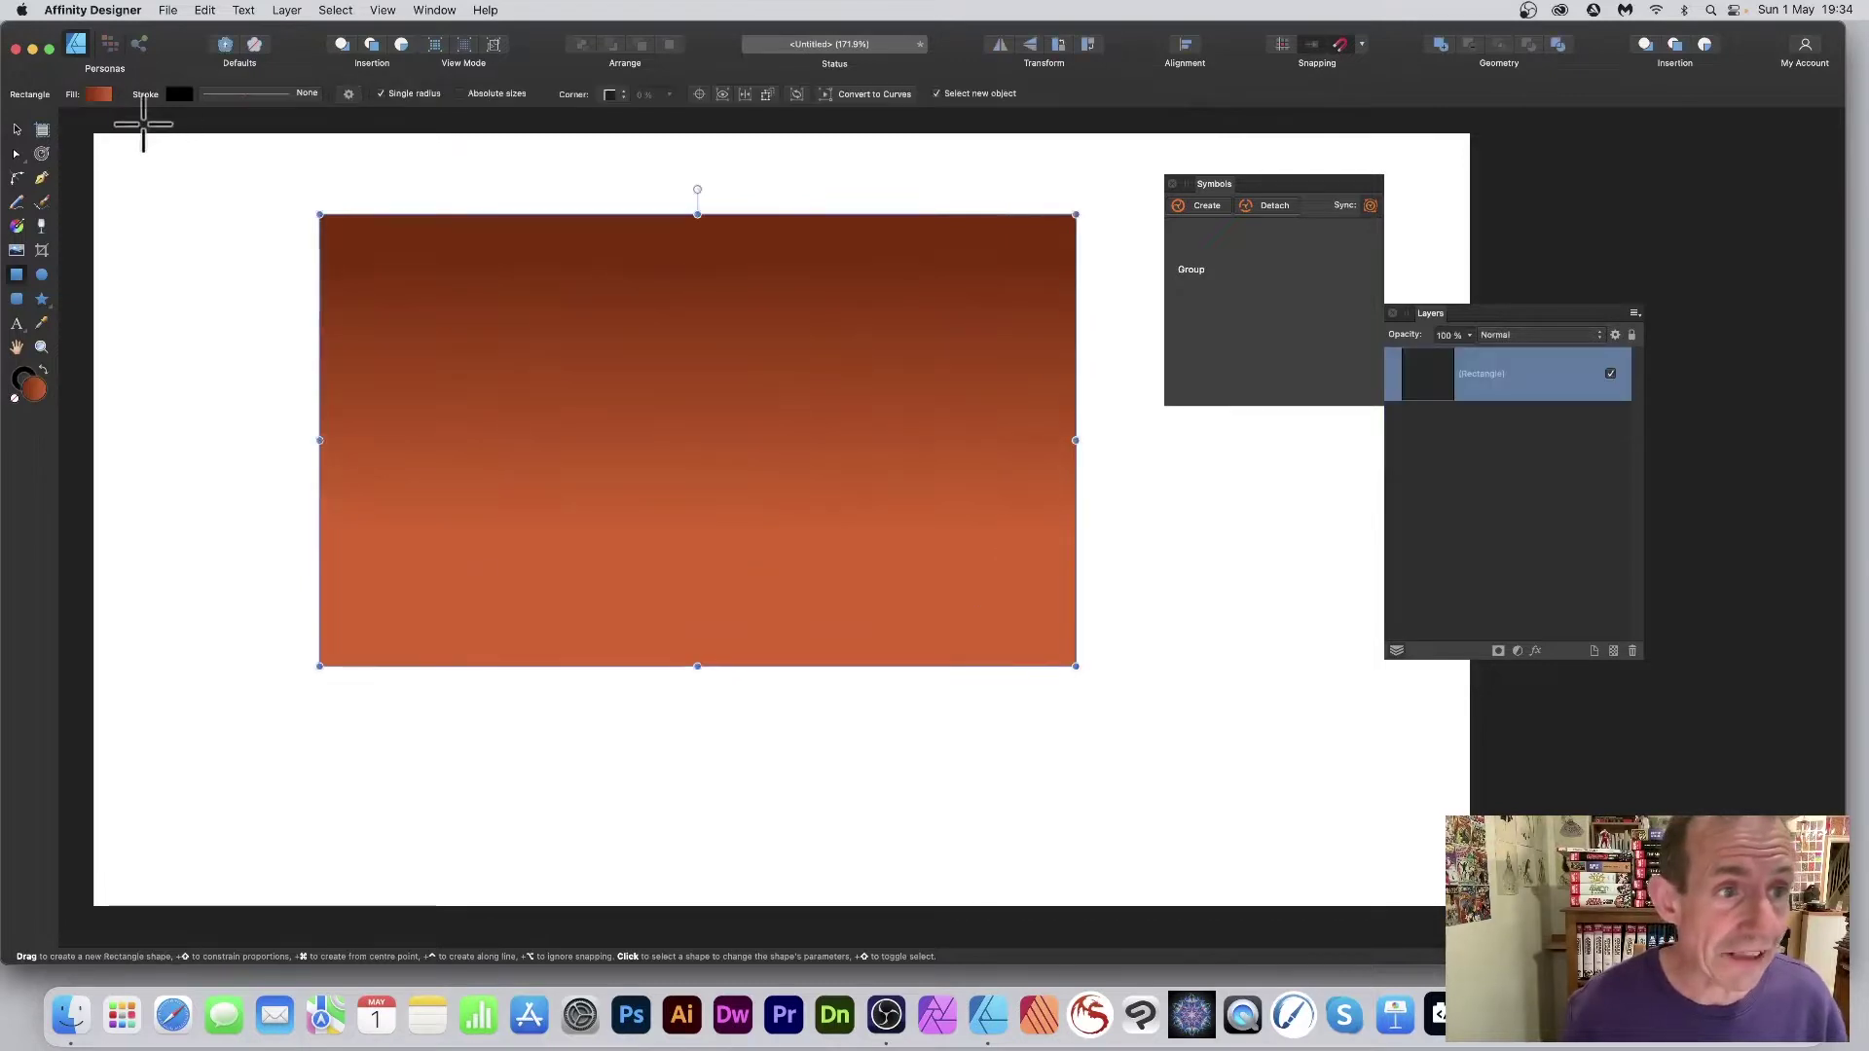
Give the new rectangle a solid blue-purple fill
{"action": "left_click", "coordinate": [101, 93]}
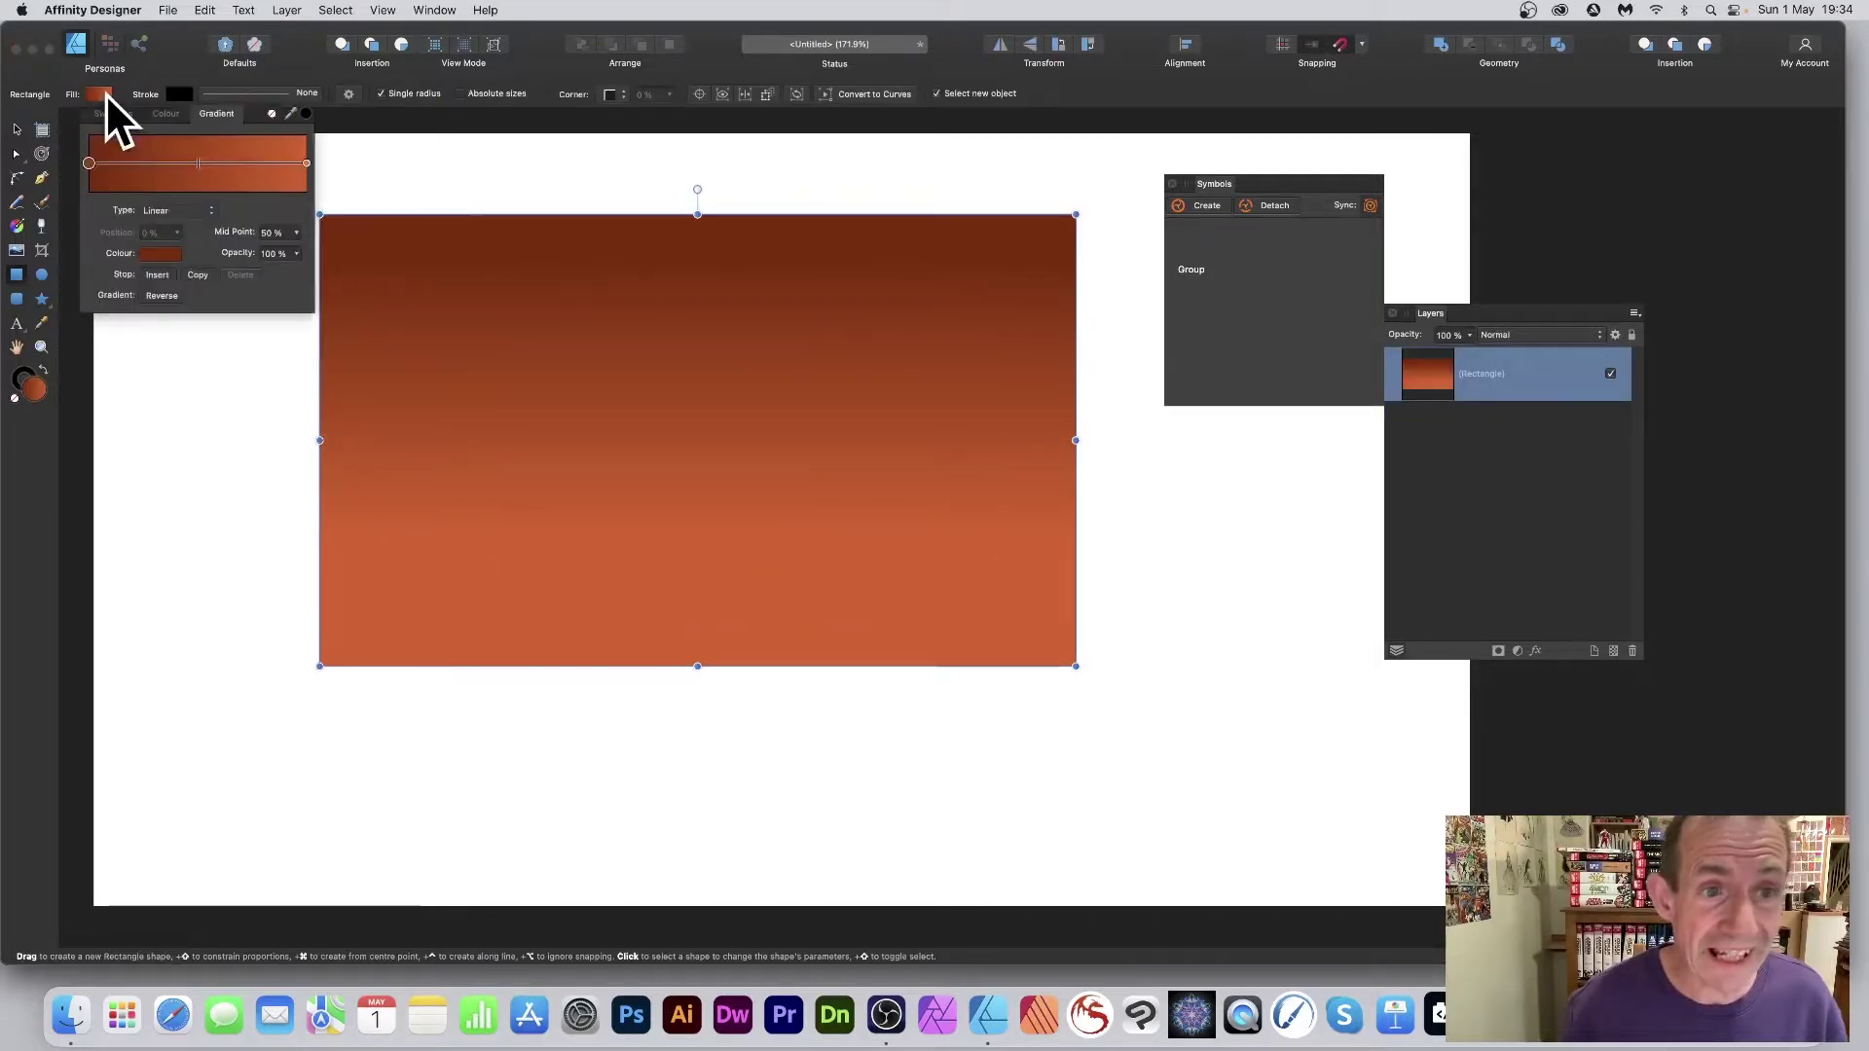
{"action": "left_click", "coordinate": [166, 113]}
{"action": "left_click", "coordinate": [232, 222]}
{"action": "left_click", "coordinate": [237, 259]}
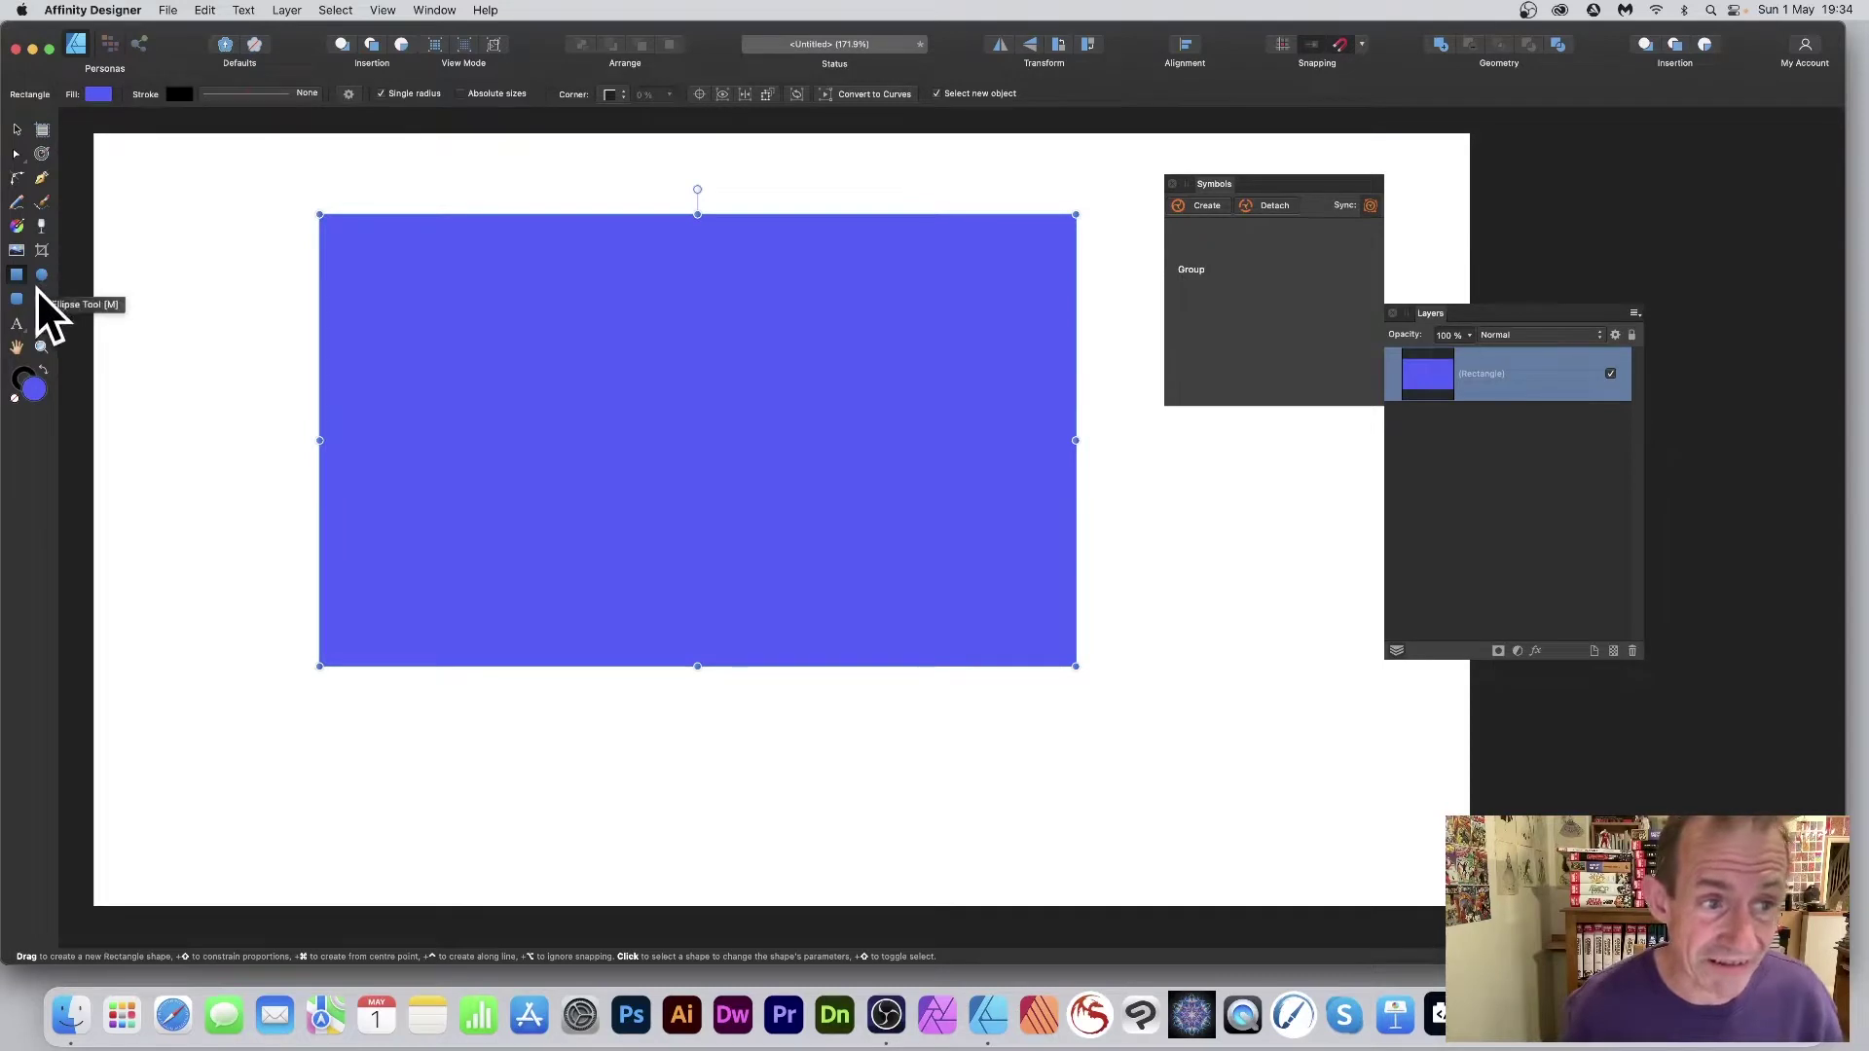
Draw a circle over the rectangle's middle and give it a vertical linear gradient
{"action": "left_click", "coordinate": [42, 275]}
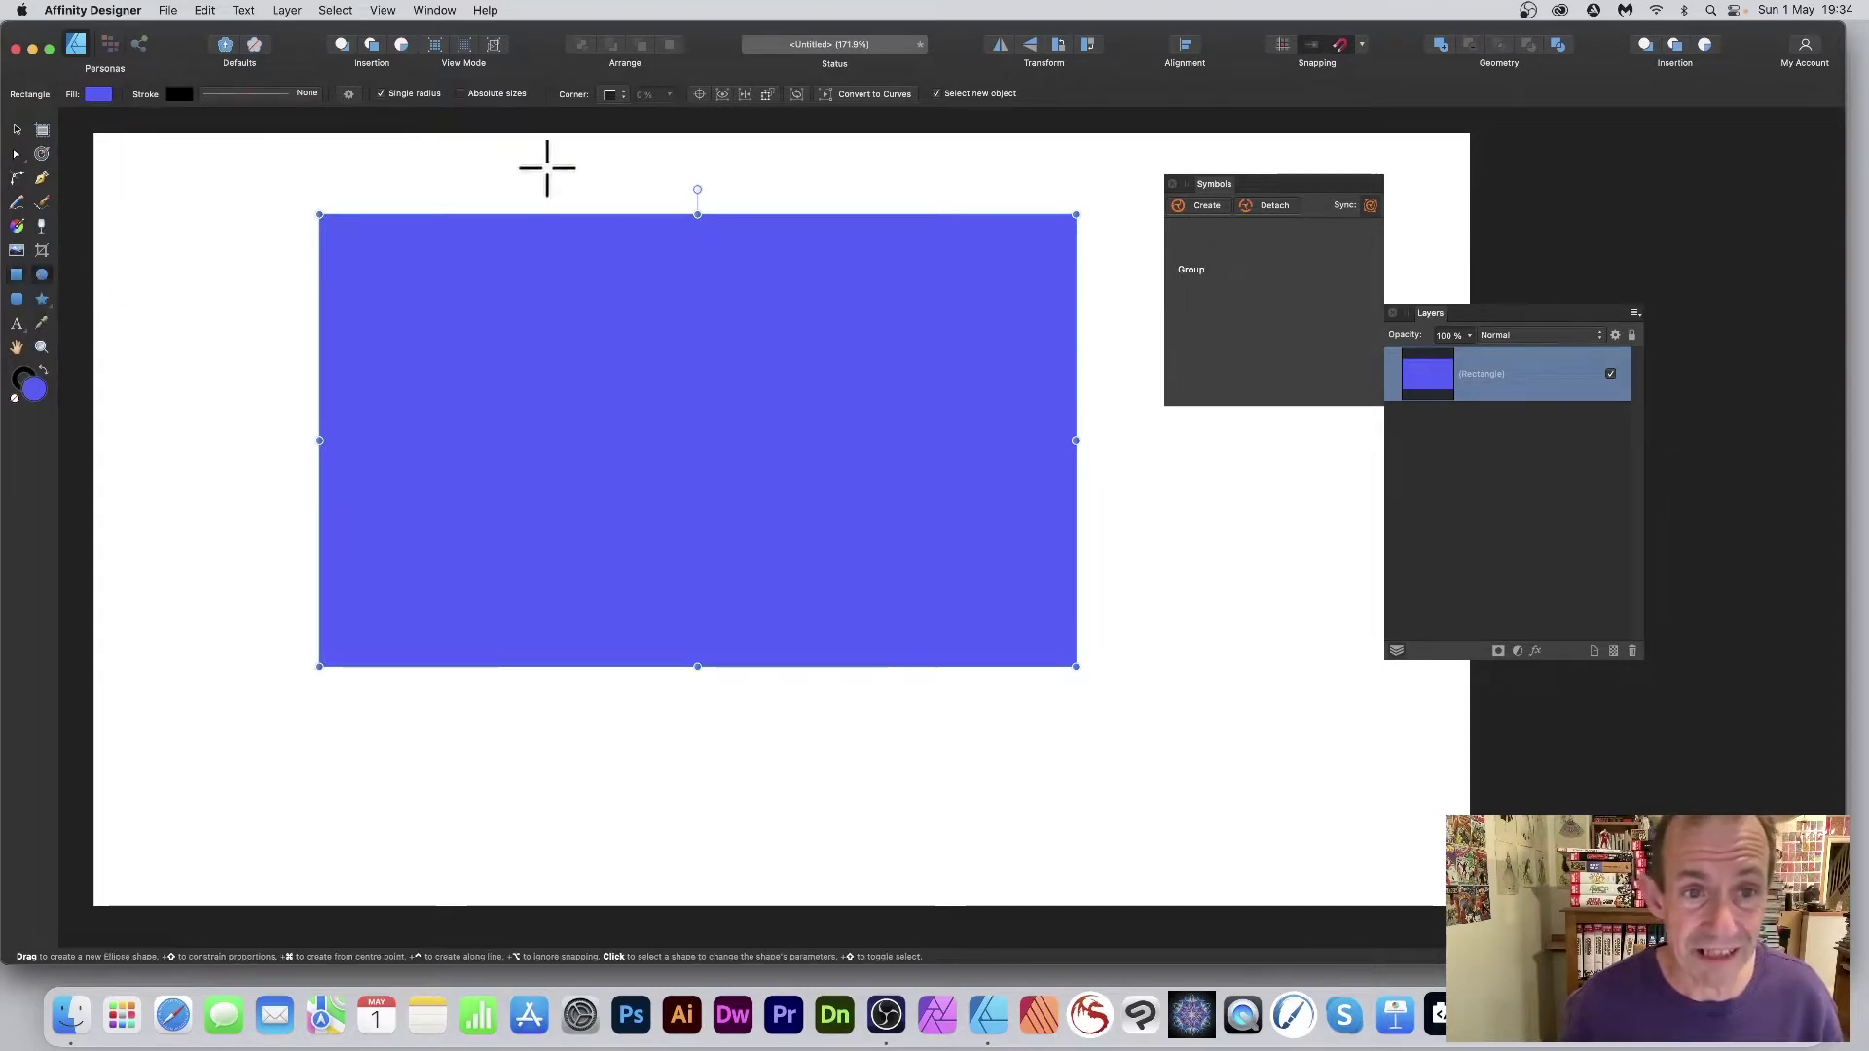
{"action": "left_click_drag", "start_coordinate": [485, 171], "coordinate": [997, 695]}
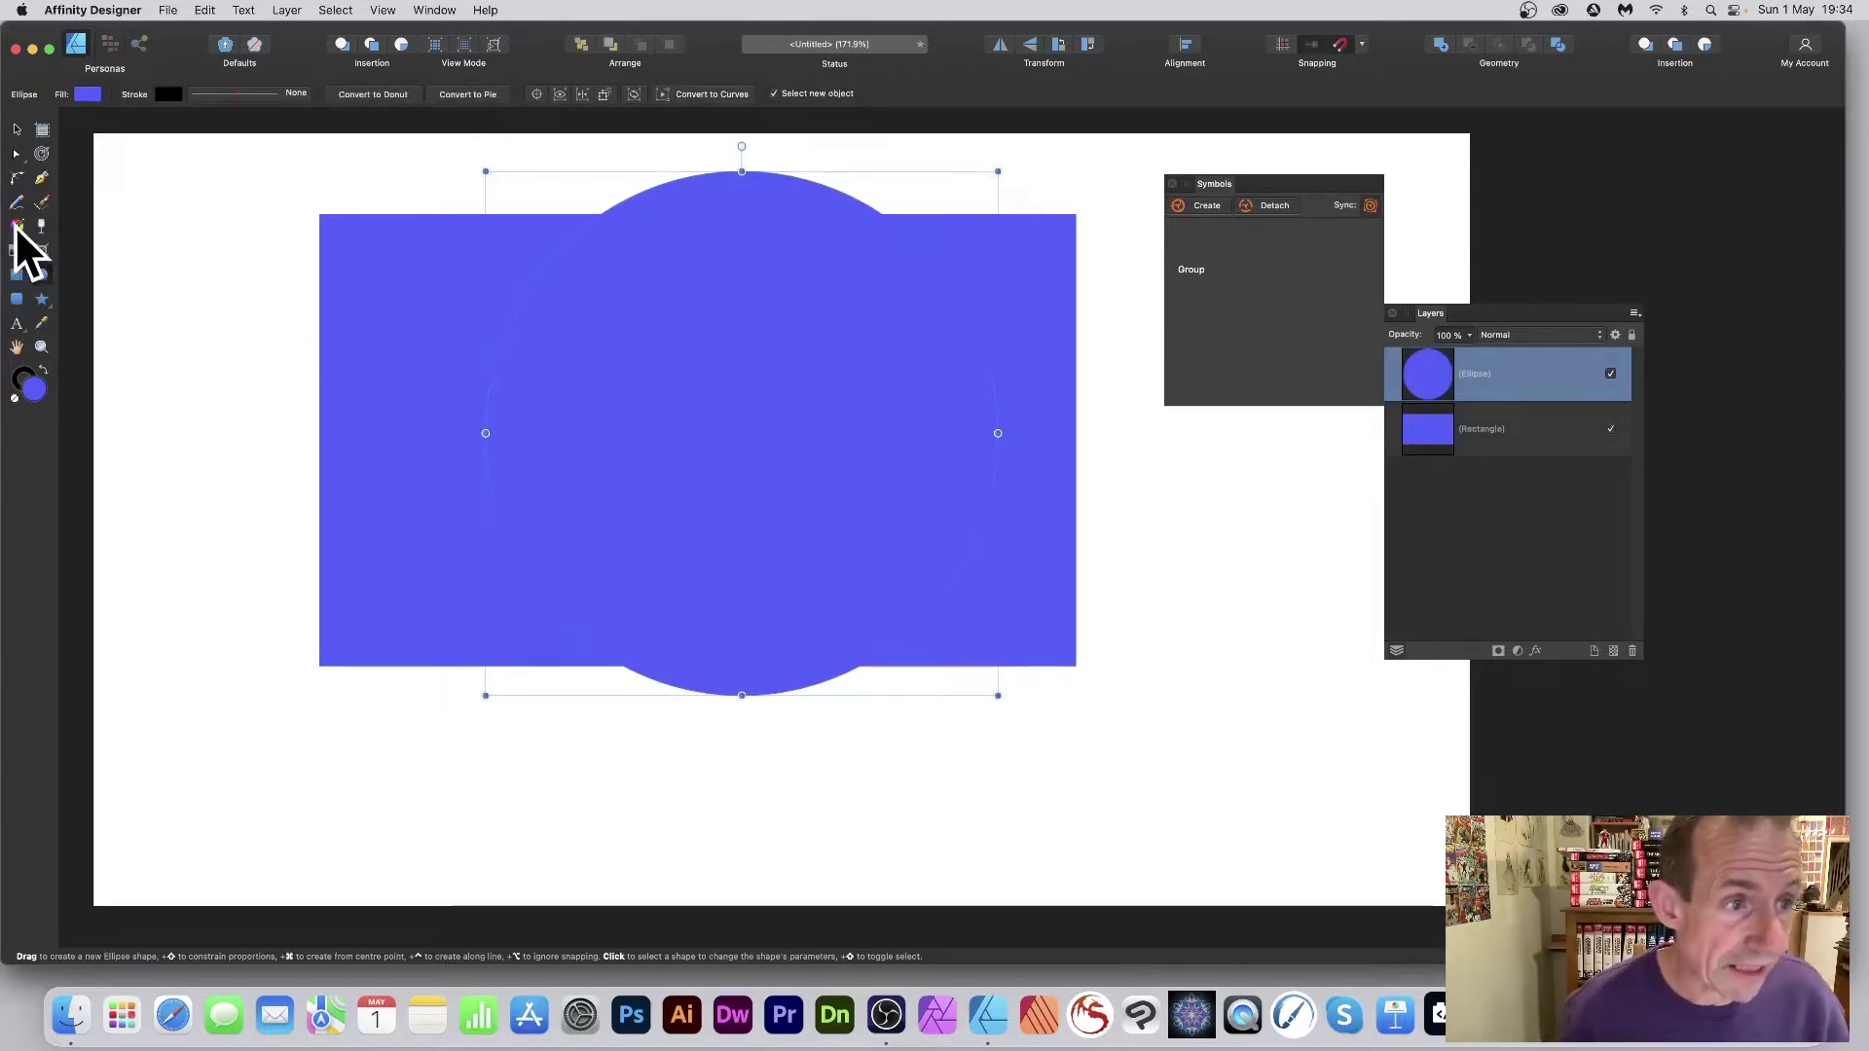
{"action": "left_click", "coordinate": [18, 227]}
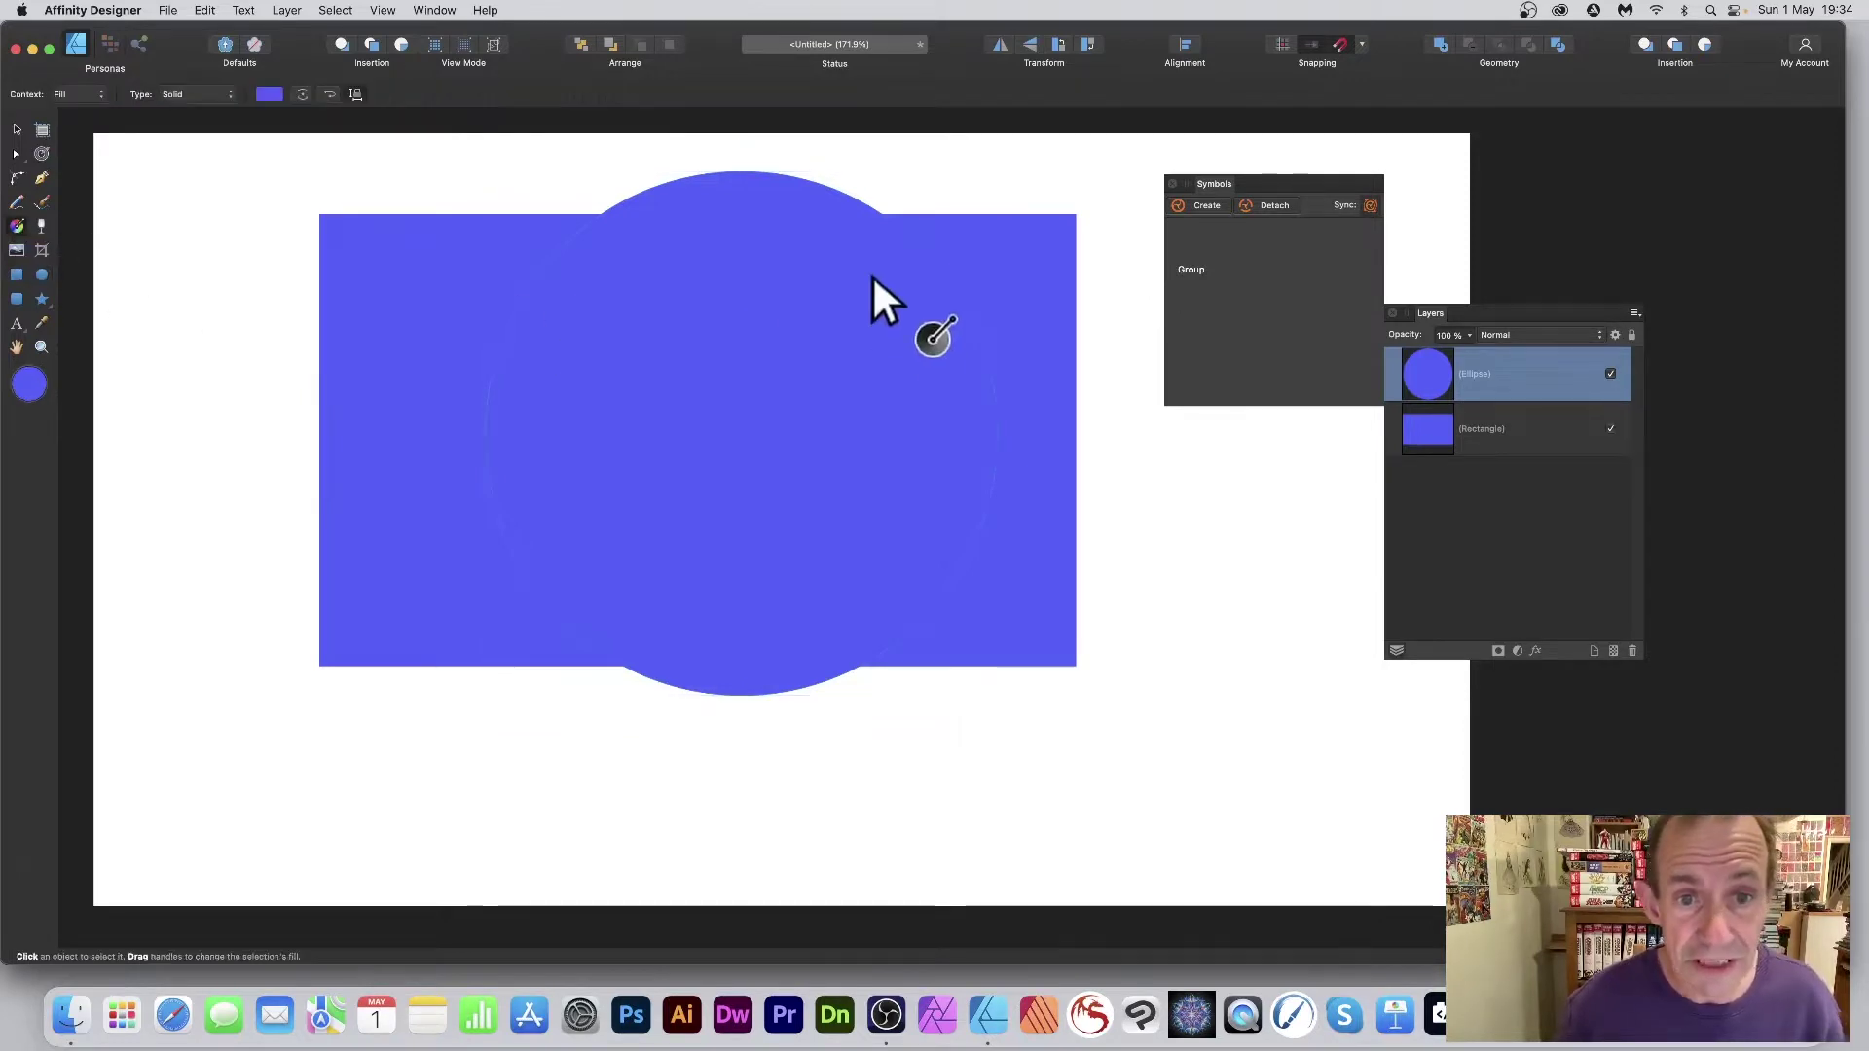
{"action": "left_click_drag", "start_coordinate": [746, 214], "coordinate": [749, 590]}
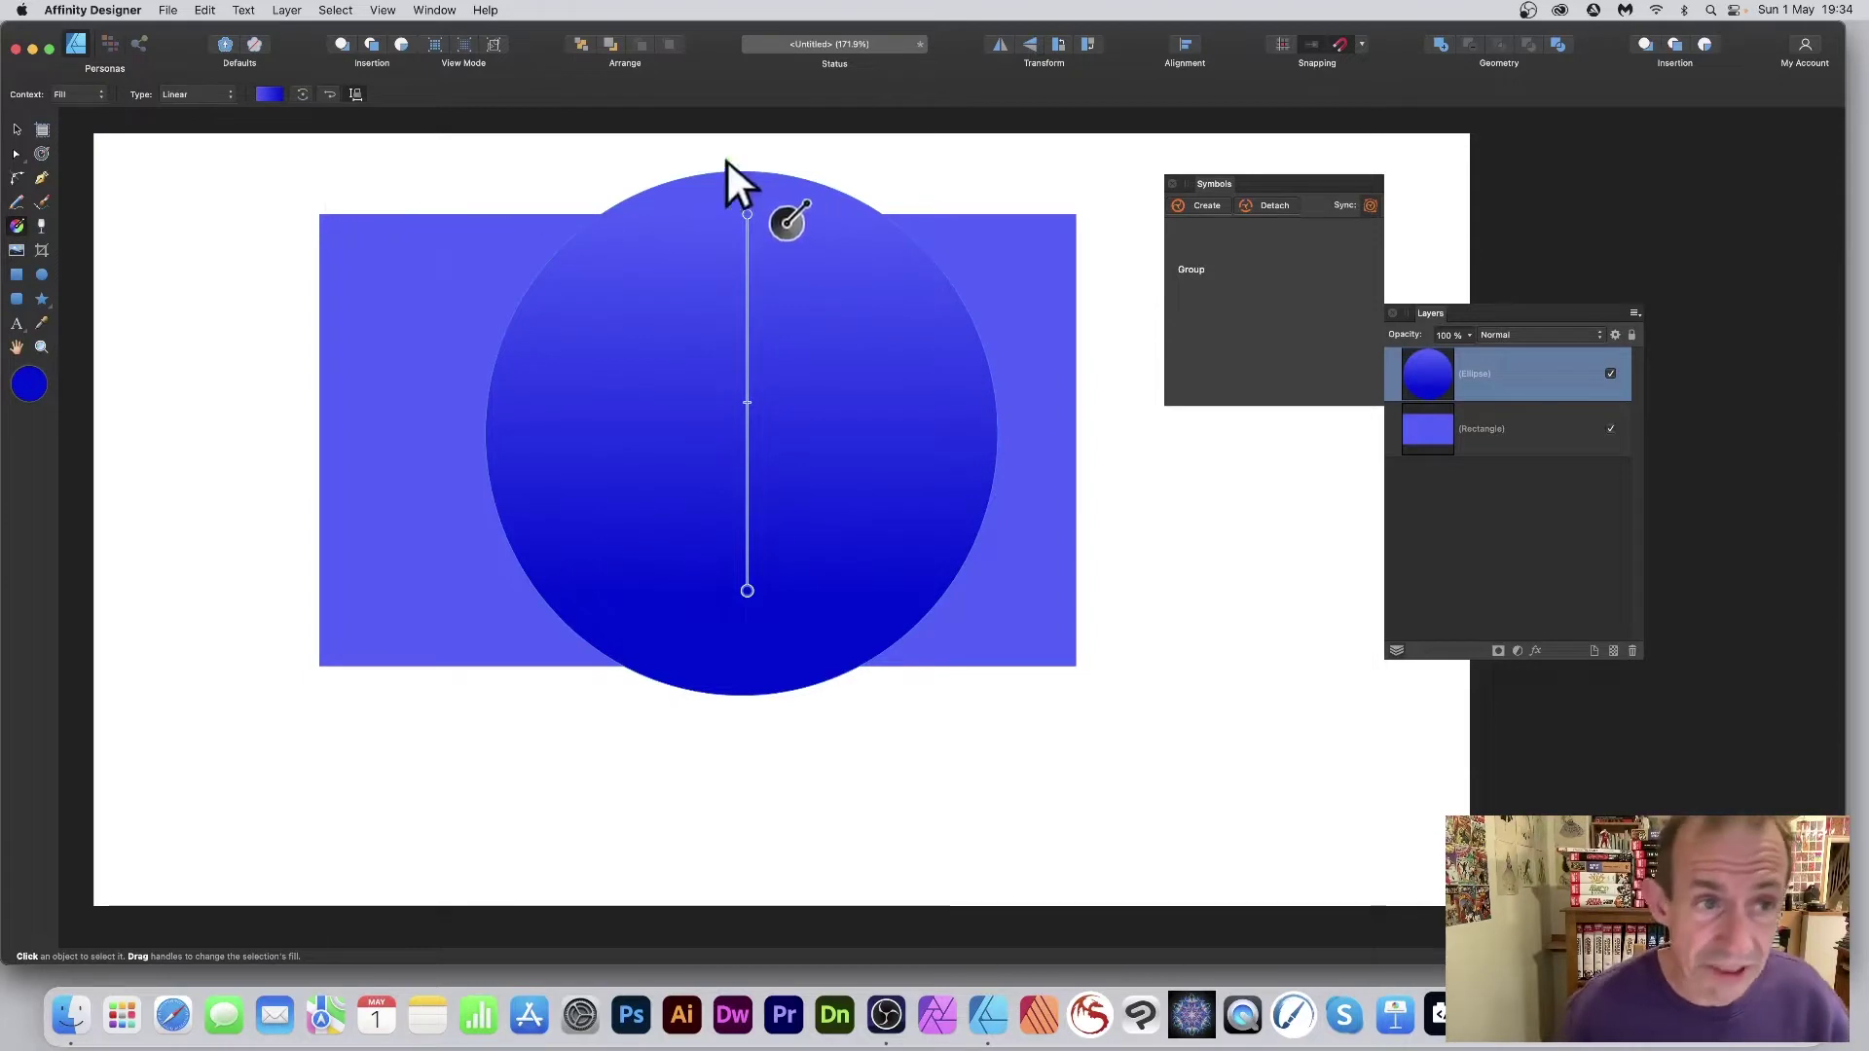
Set the gradient's start stop to white and its end stop to black
{"action": "left_click", "coordinate": [270, 93]}
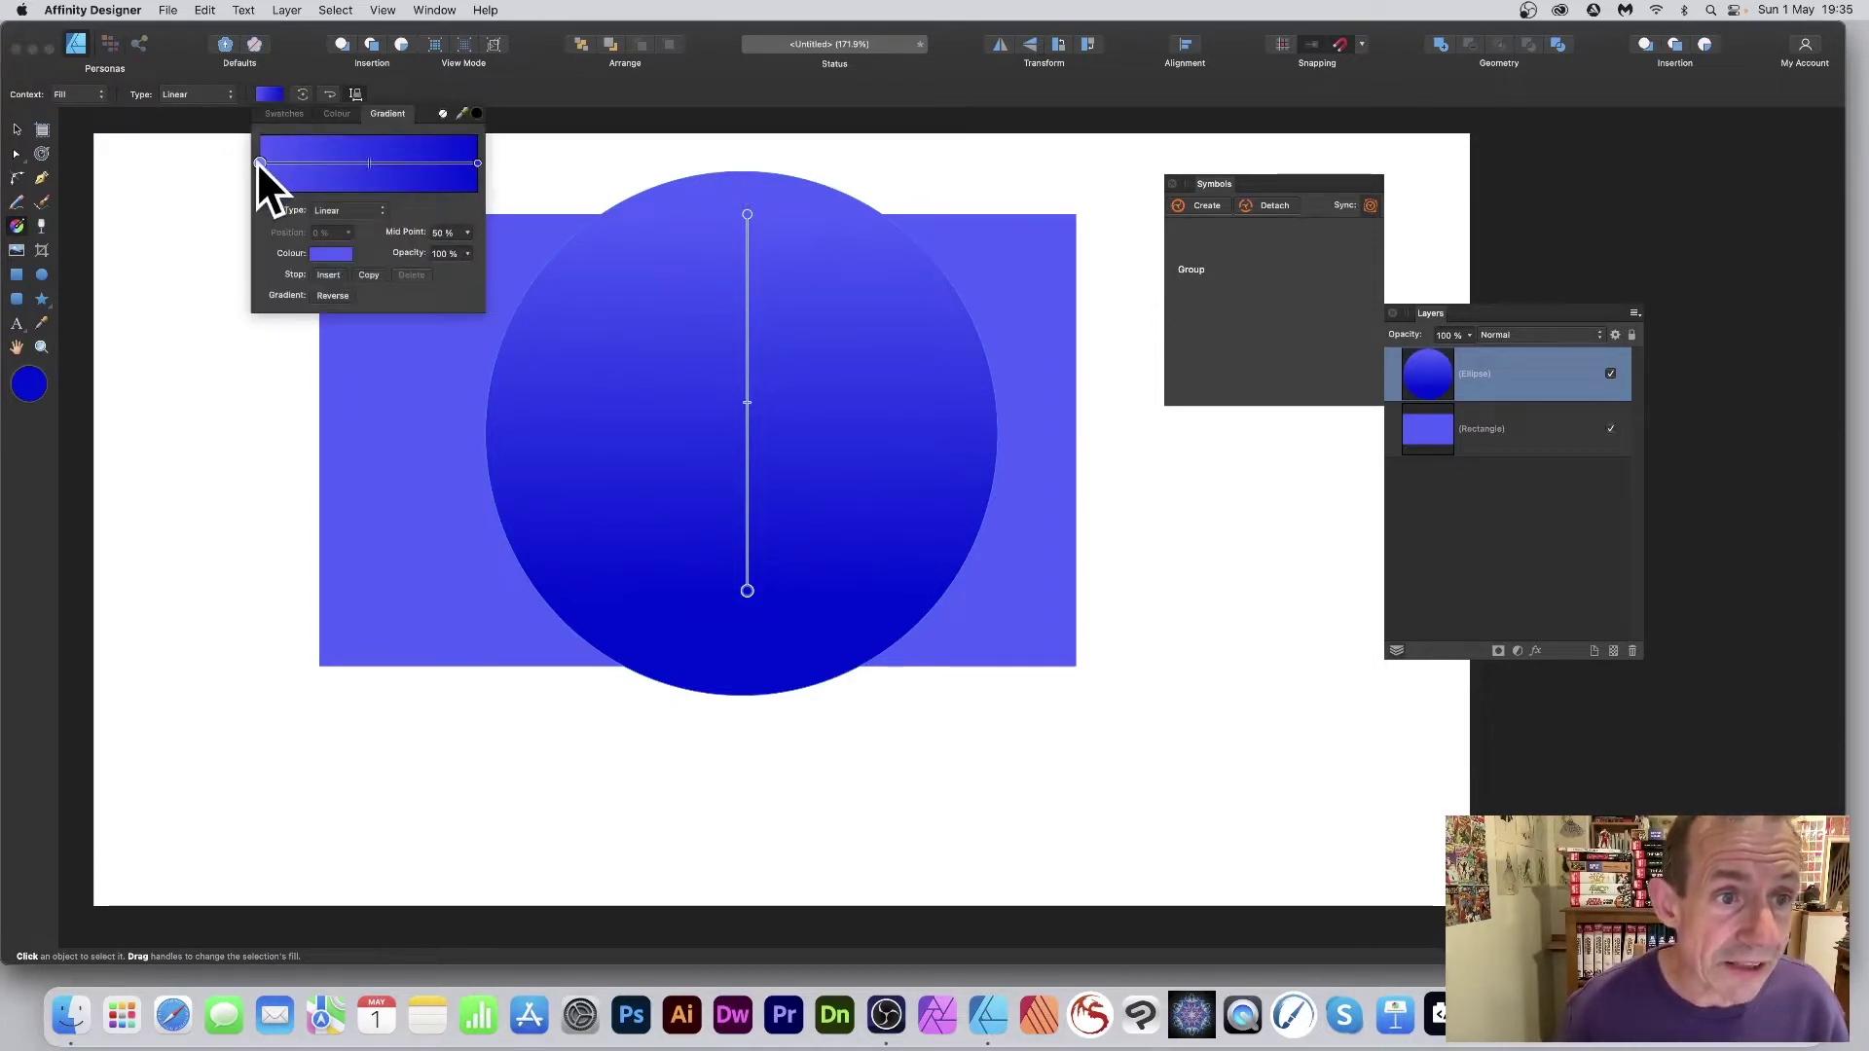
{"action": "left_click", "coordinate": [322, 254]}
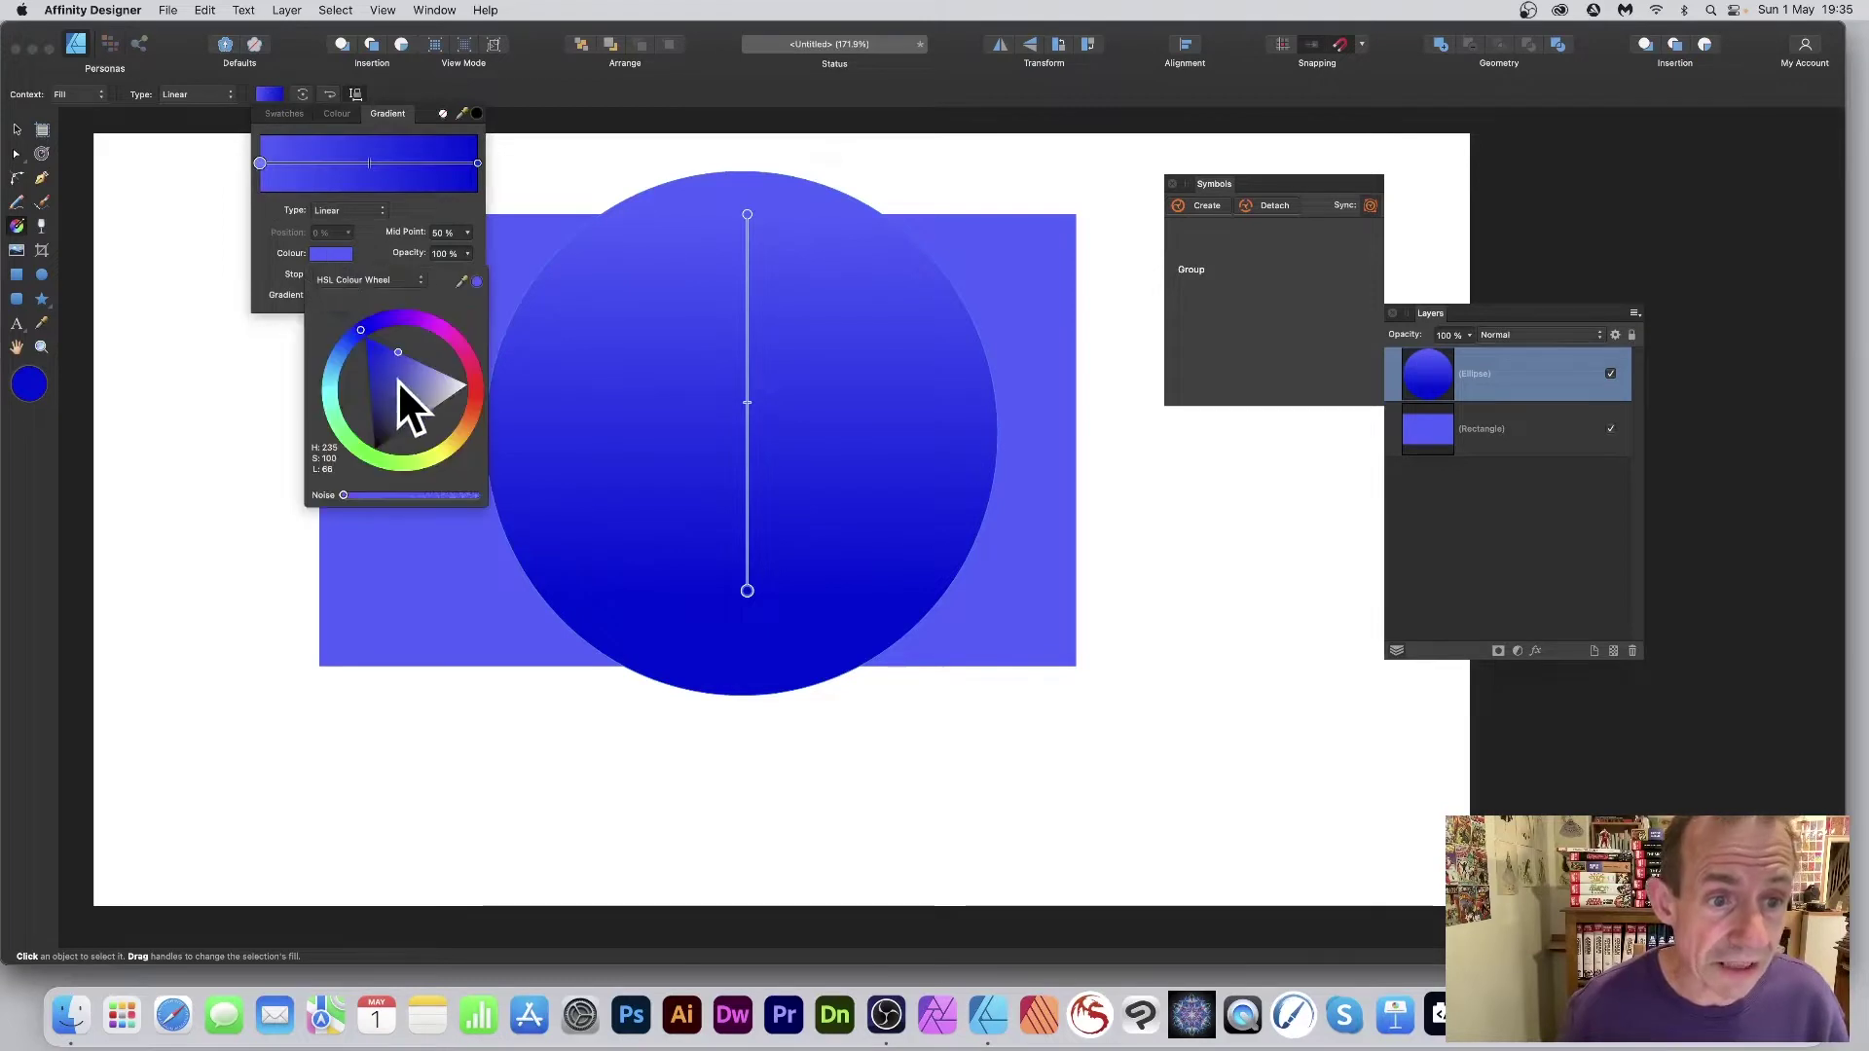
{"action": "left_click_drag", "start_coordinate": [430, 379], "coordinate": [481, 387]}
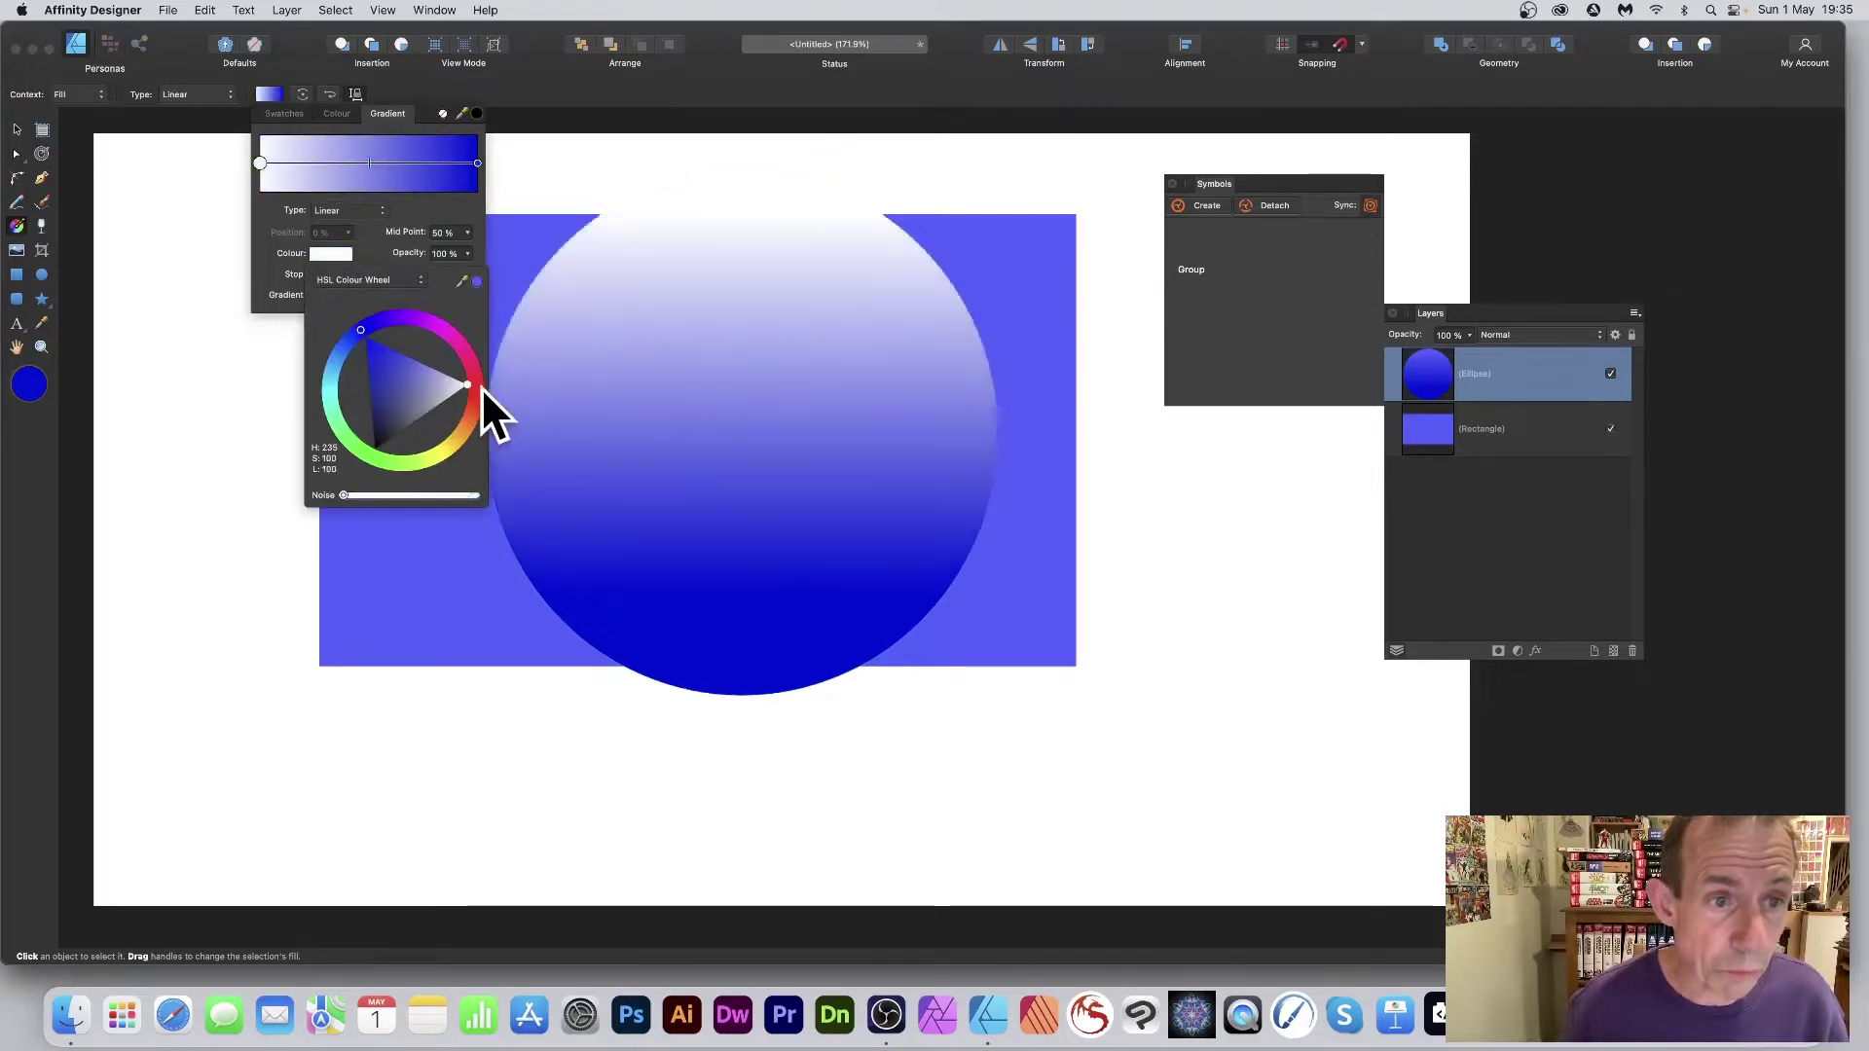
{"action": "left_click", "coordinate": [479, 163]}
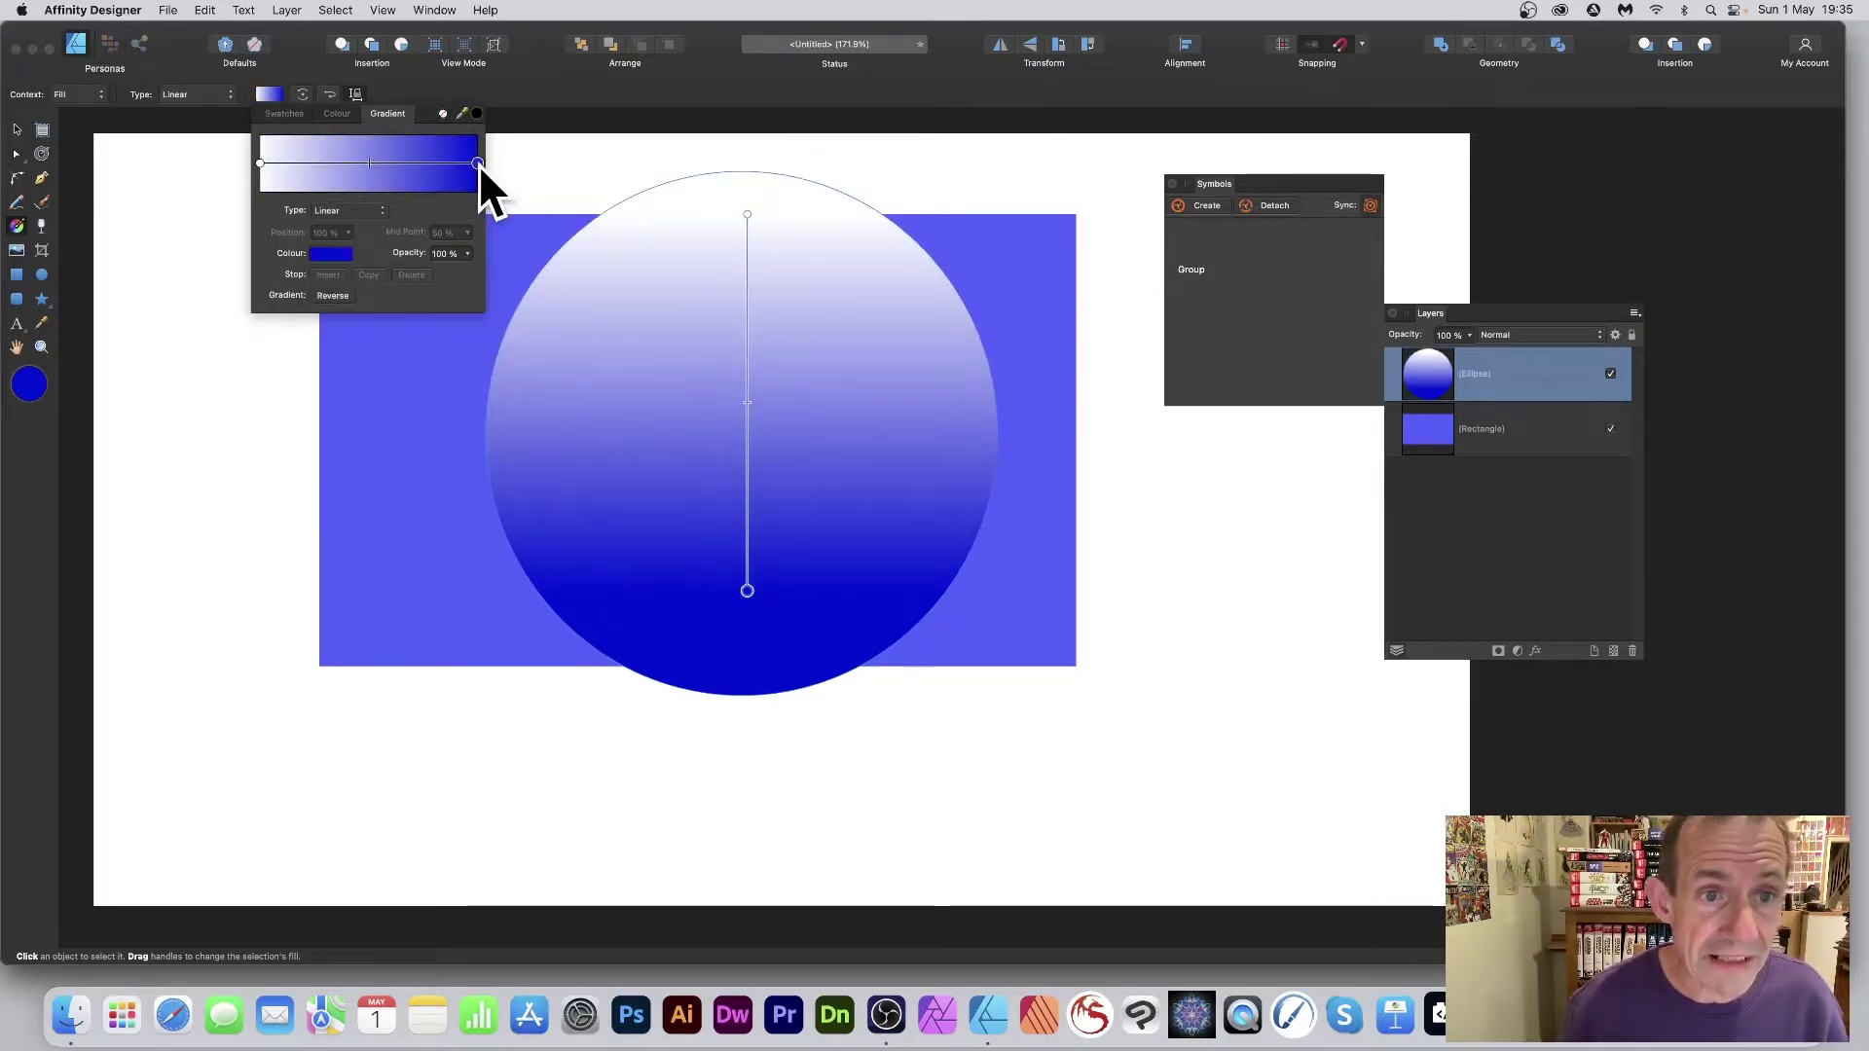
{"action": "left_click", "coordinate": [323, 254]}
{"action": "left_click_drag", "start_coordinate": [413, 391], "coordinate": [374, 450]}
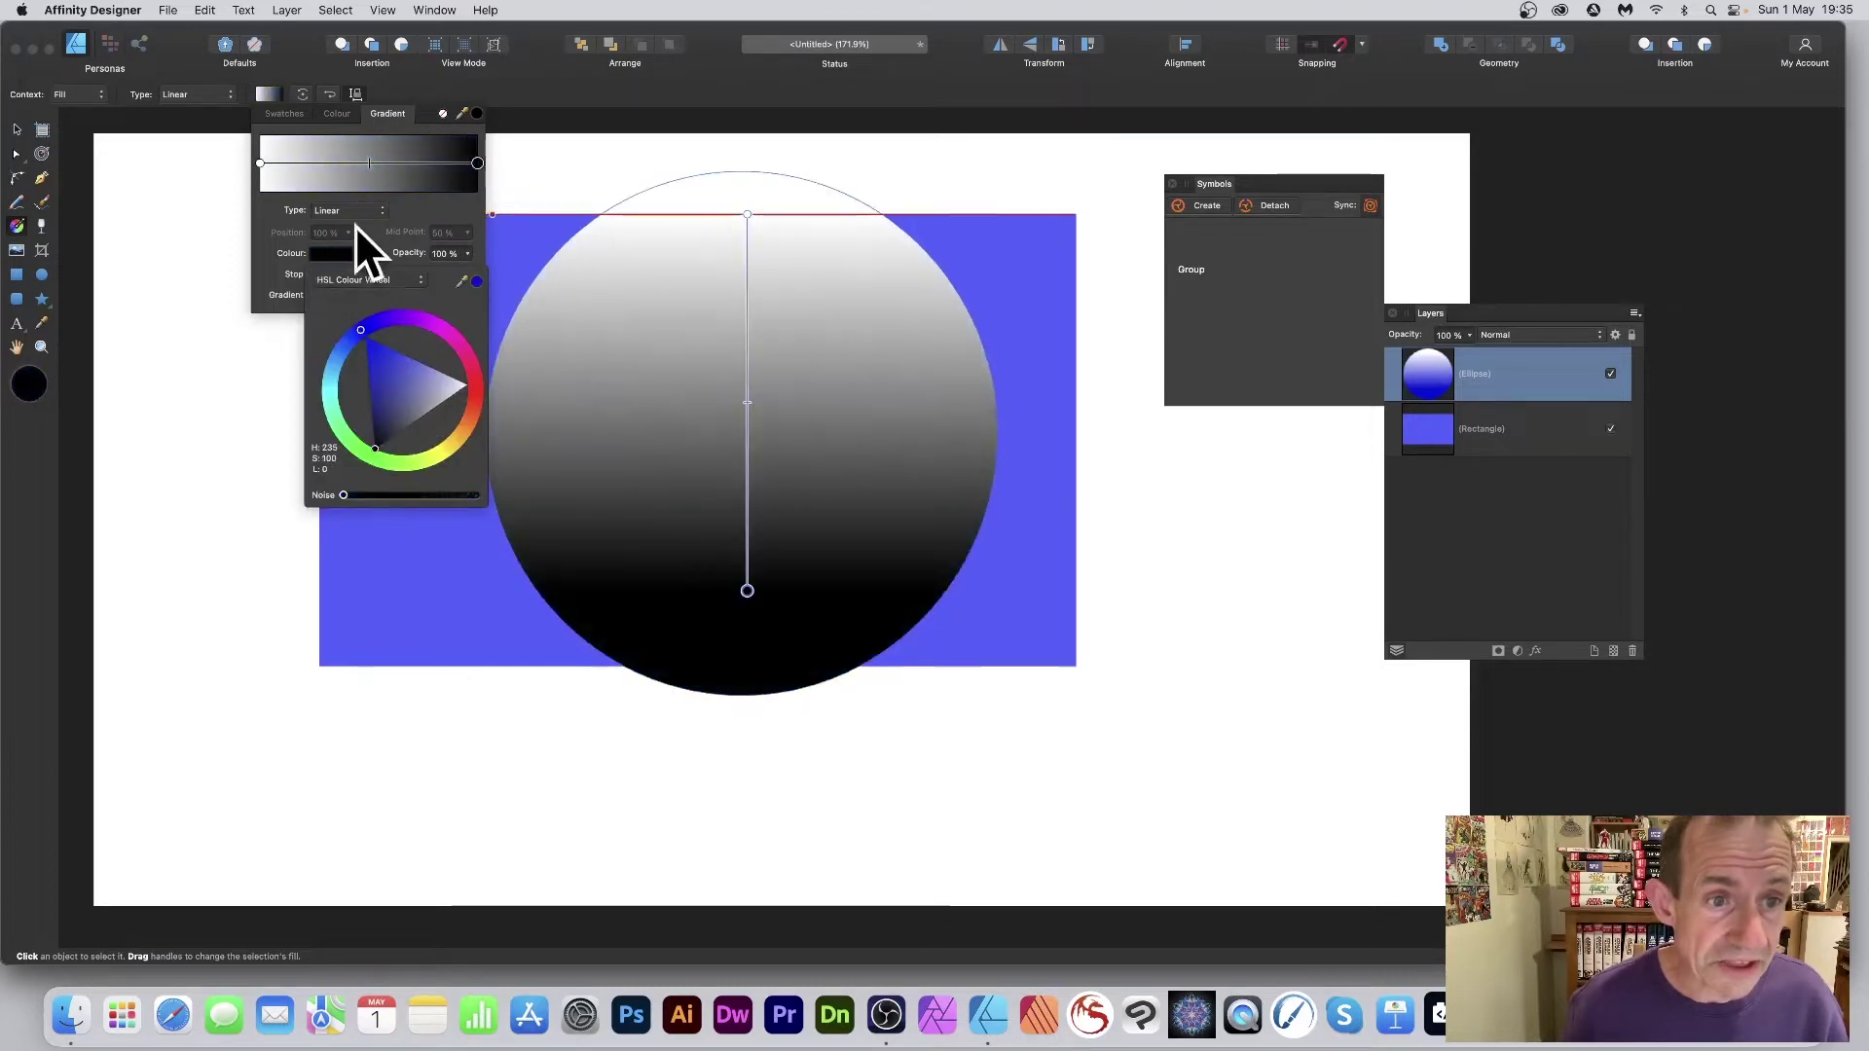
Stretch the gradient to run from the circle's top edge to its bottom edge
{"action": "left_click", "coordinate": [260, 158]}
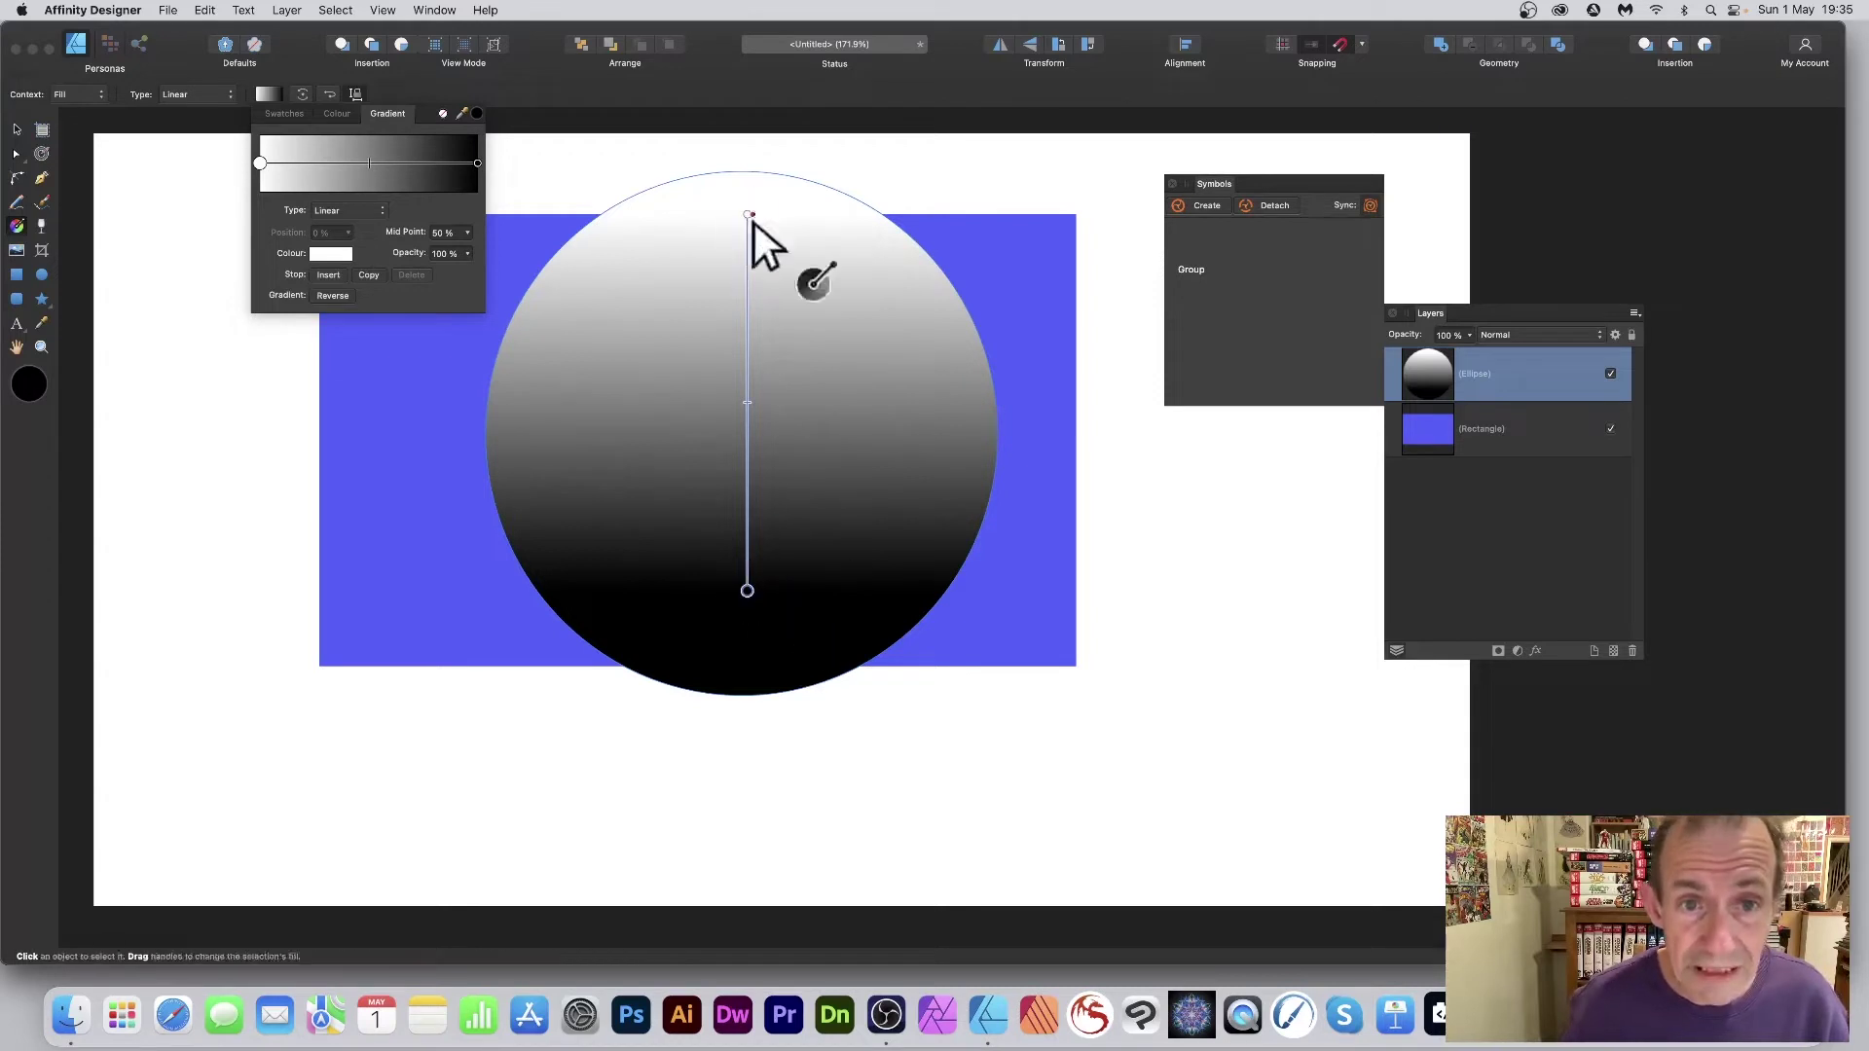
{"action": "left_click_drag", "start_coordinate": [743, 214], "coordinate": [752, 154]}
{"action": "left_click_drag", "start_coordinate": [748, 590], "coordinate": [760, 696]}
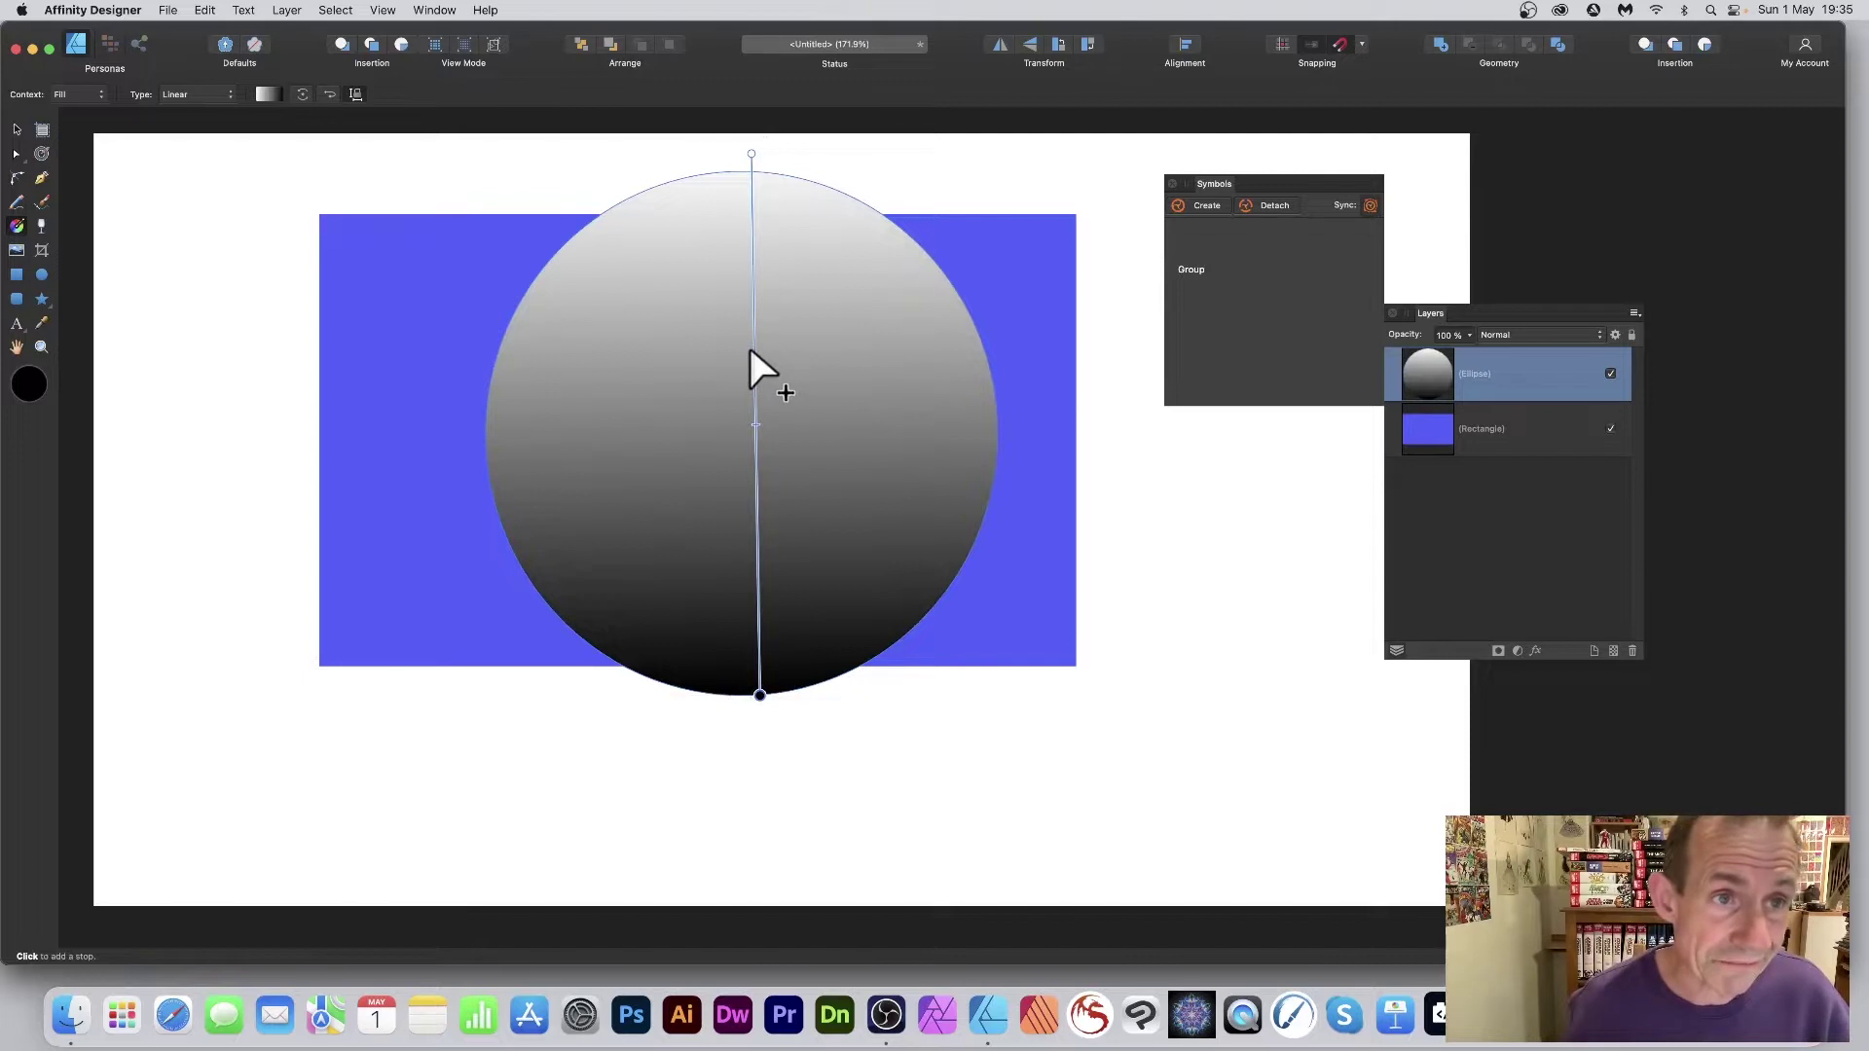
Use Layer > Rasterise to Mask on the gradient circle, then move the Layers panel closer
{"action": "left_click", "coordinate": [286, 10]}
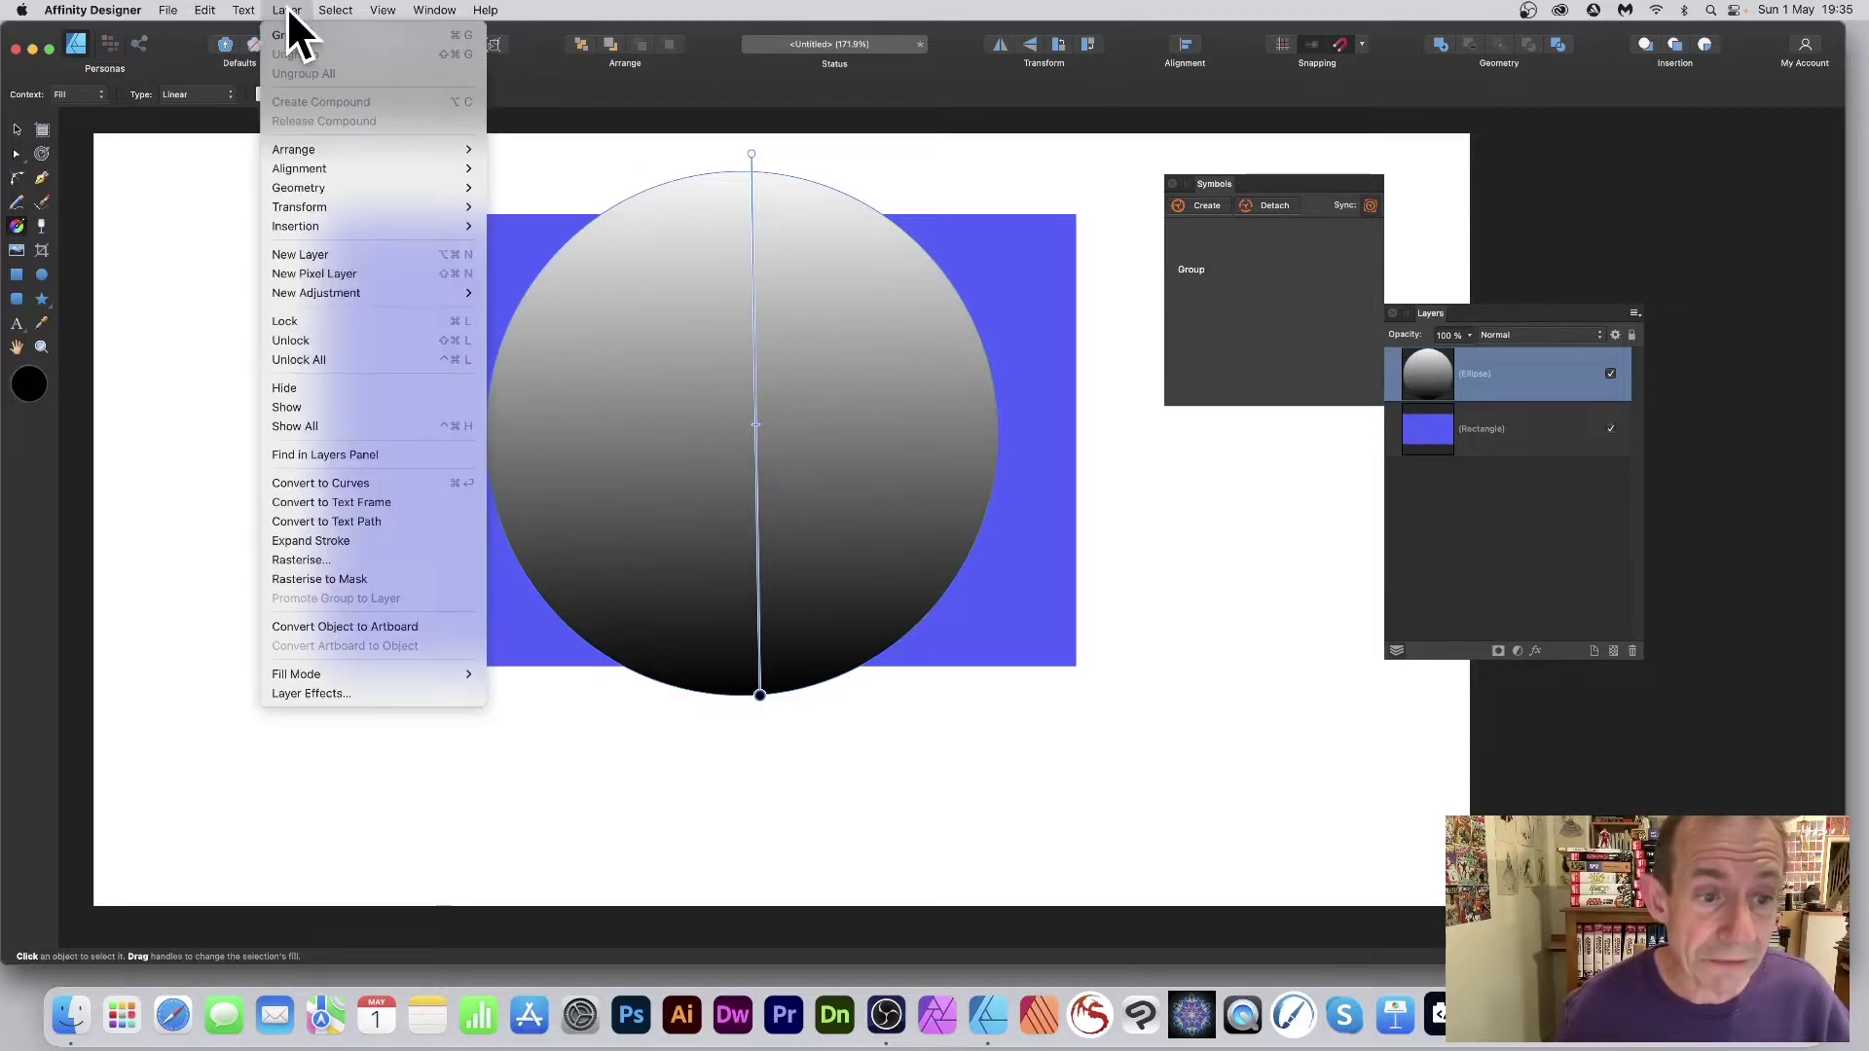
{"action": "left_click", "coordinate": [355, 577]}
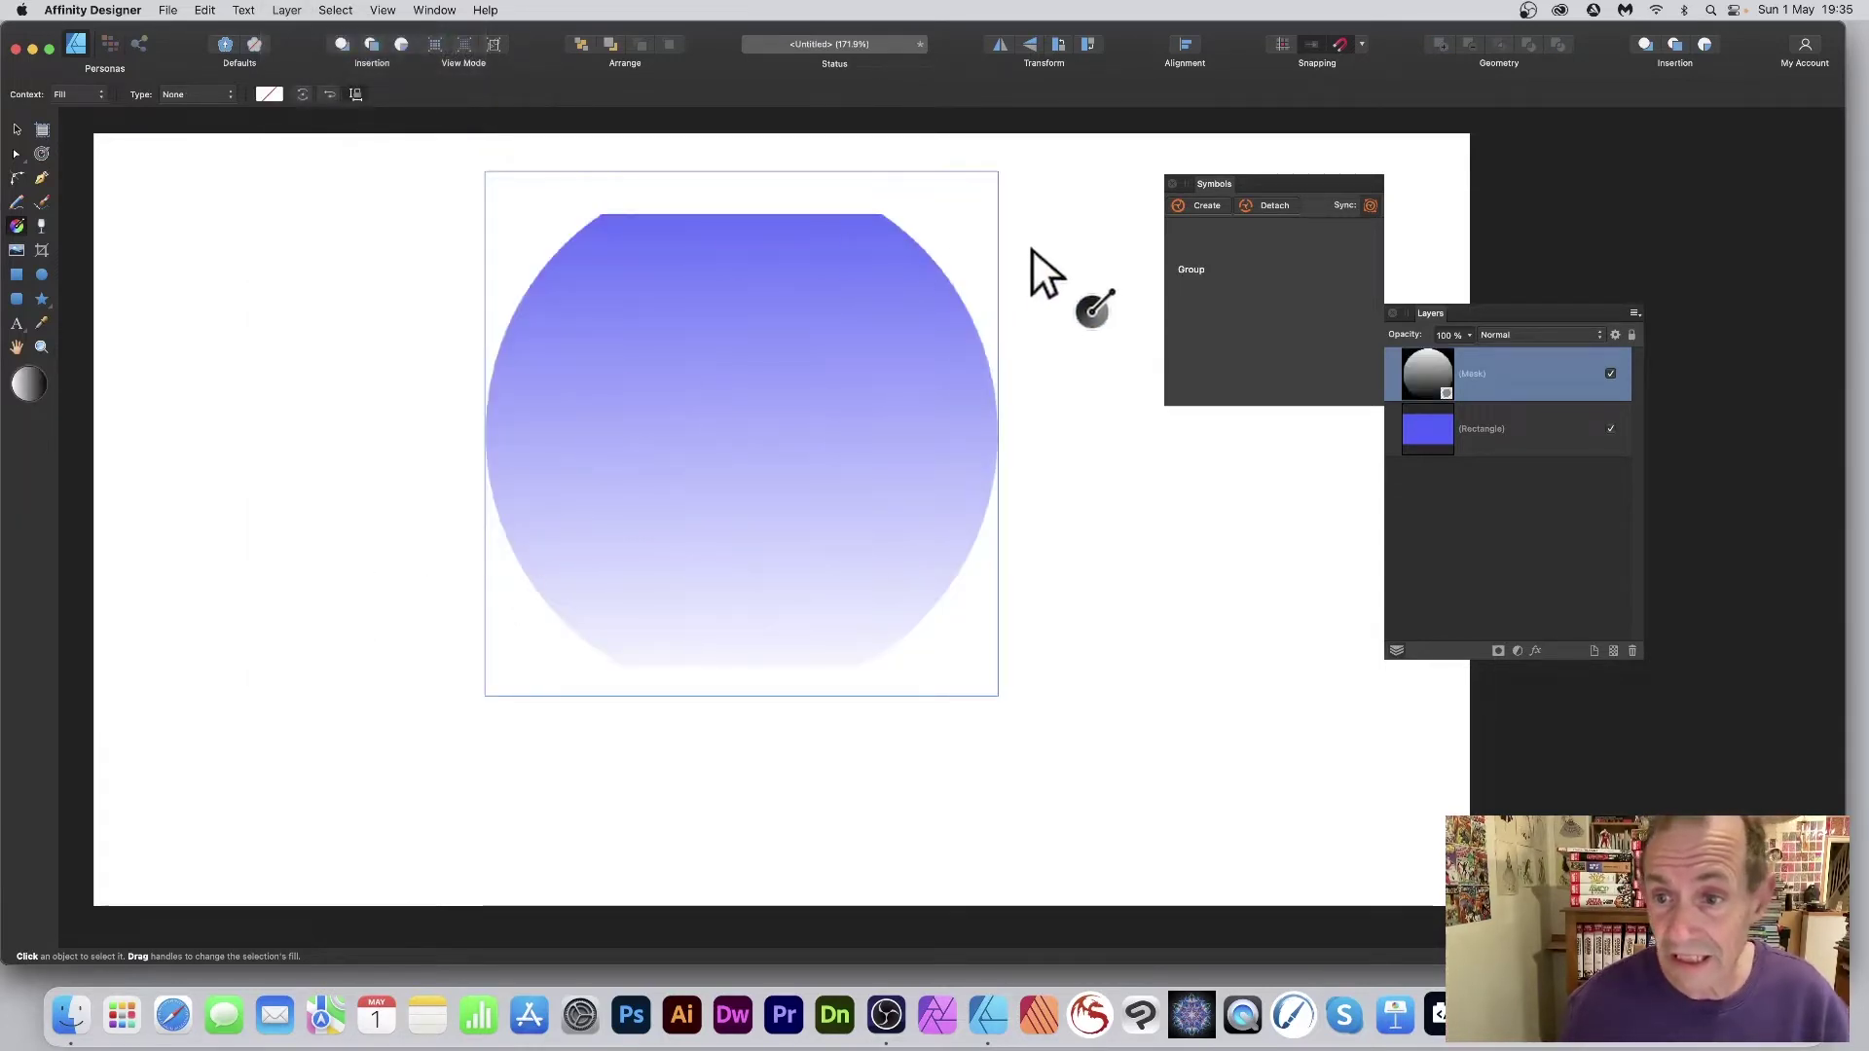
{"action": "left_click_drag", "start_coordinate": [1433, 310], "coordinate": [963, 179]}
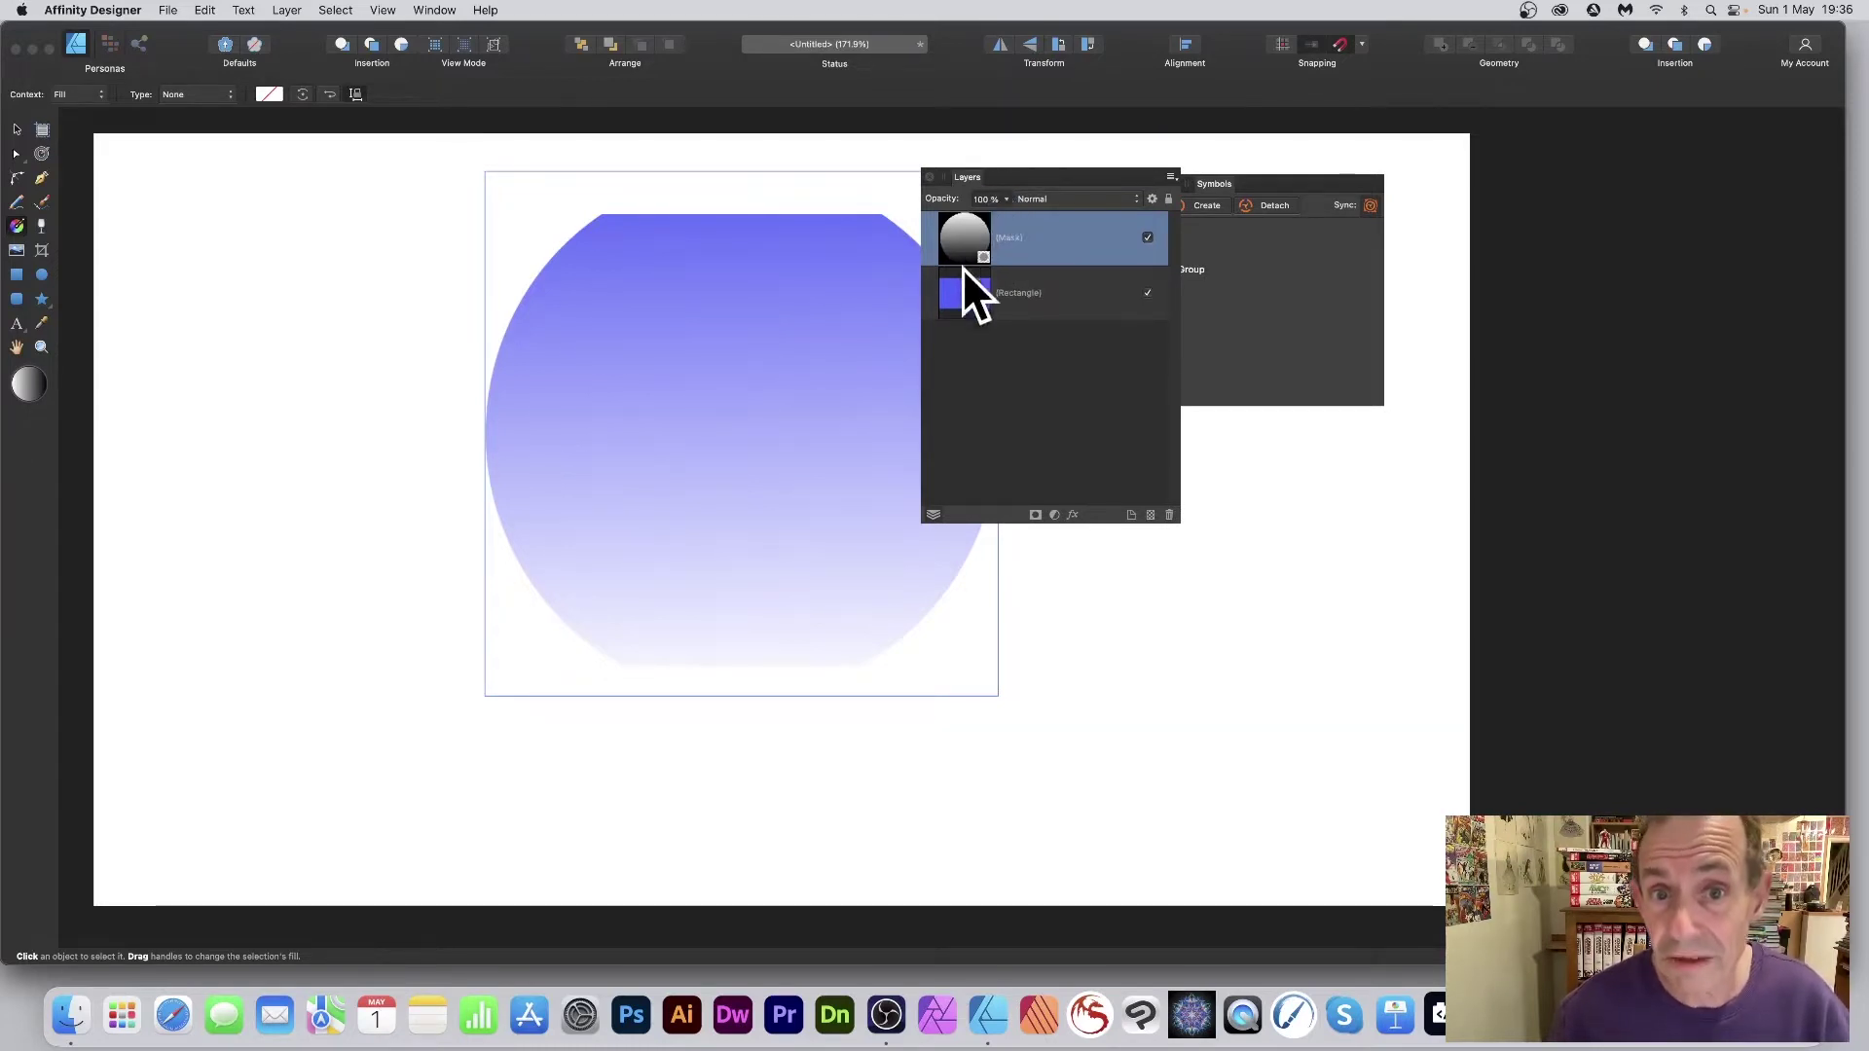
Drag the Mask layer into the Rectangle layer to nest it, then select the Mask row
{"action": "left_click_drag", "start_coordinate": [971, 236], "coordinate": [982, 257]}
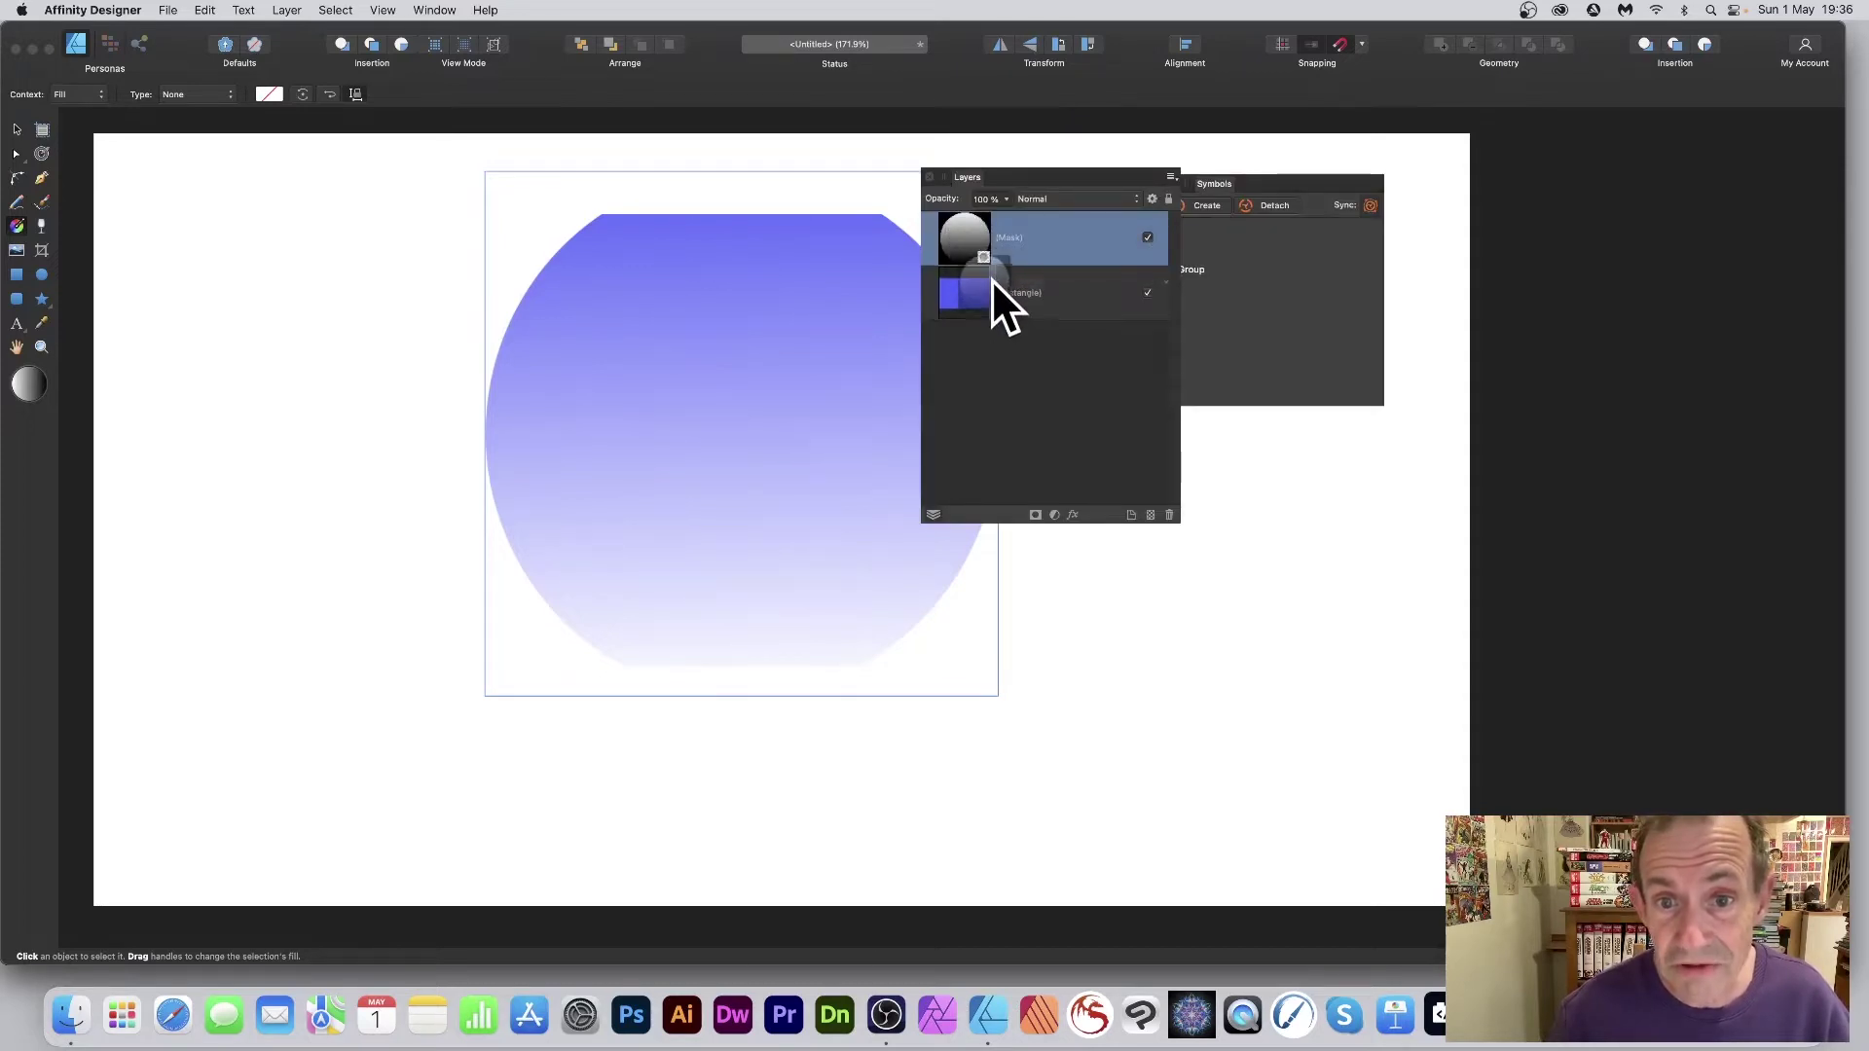
{"action": "left_click_drag", "start_coordinate": [991, 286], "coordinate": [989, 284]}
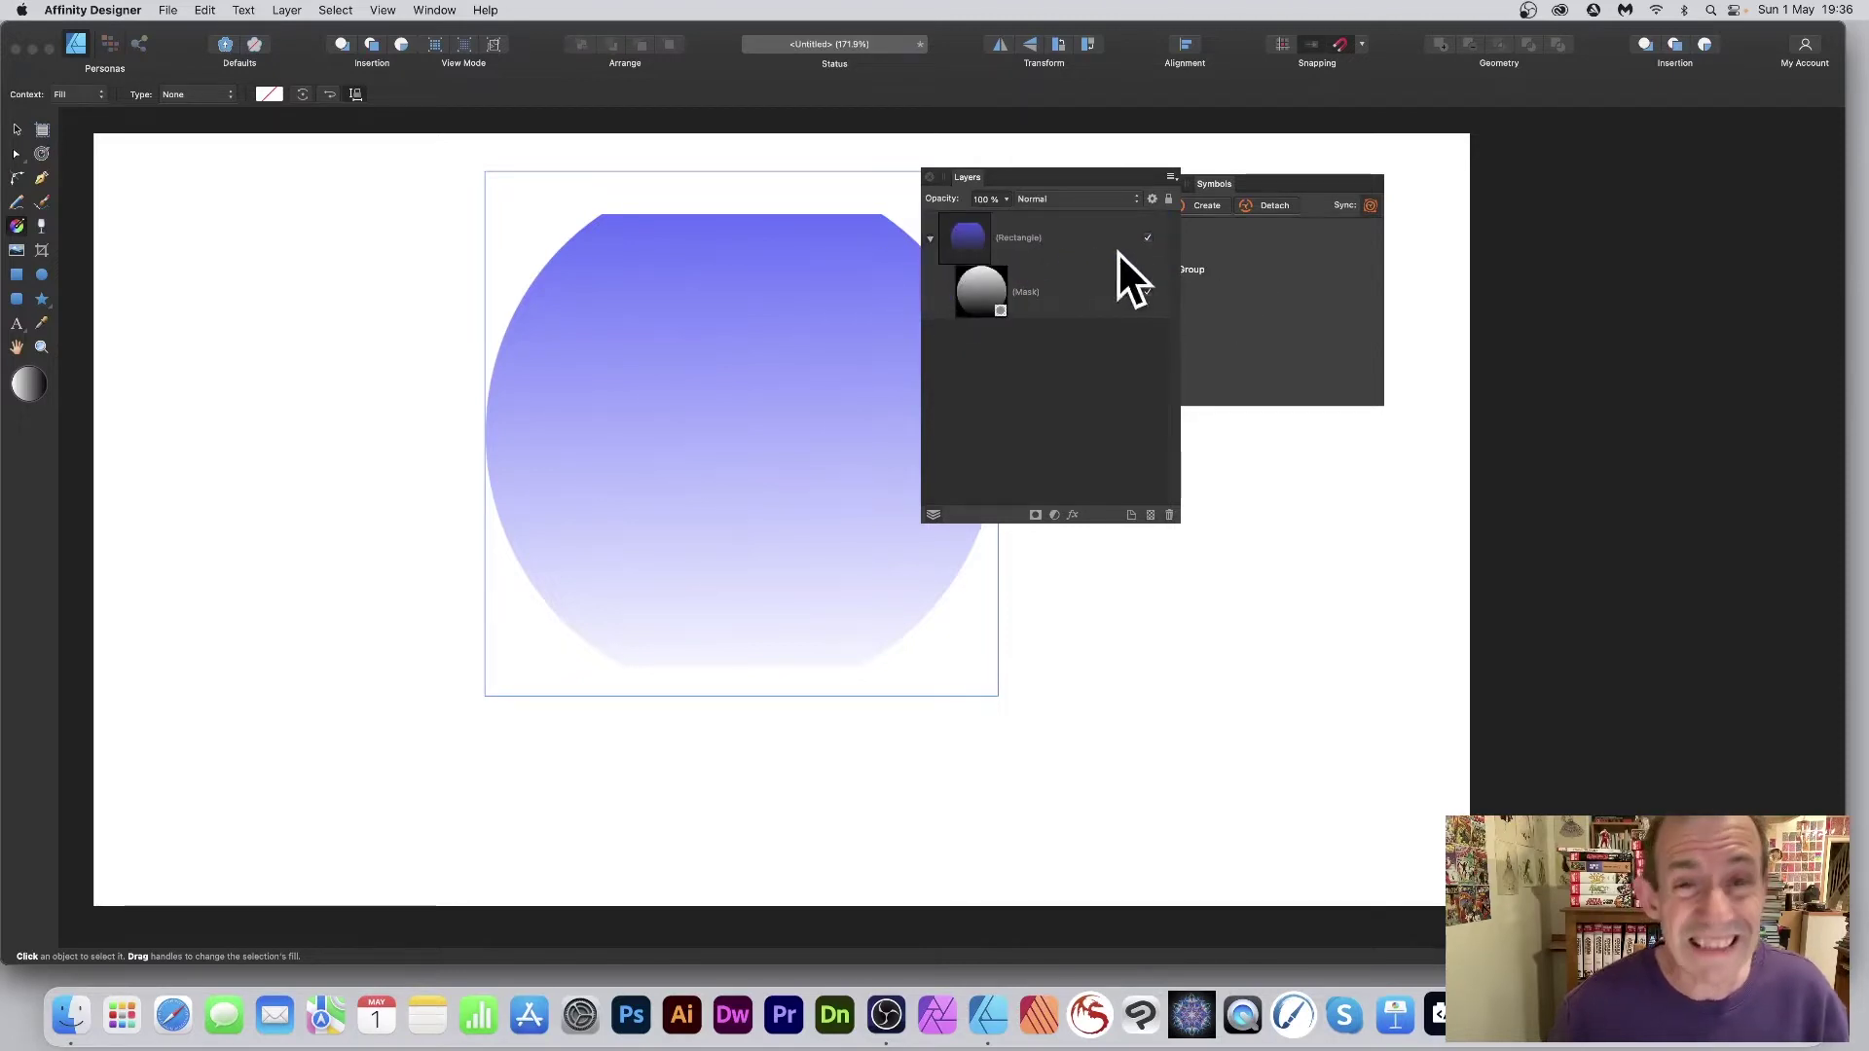
{"action": "left_click", "coordinate": [962, 241]}
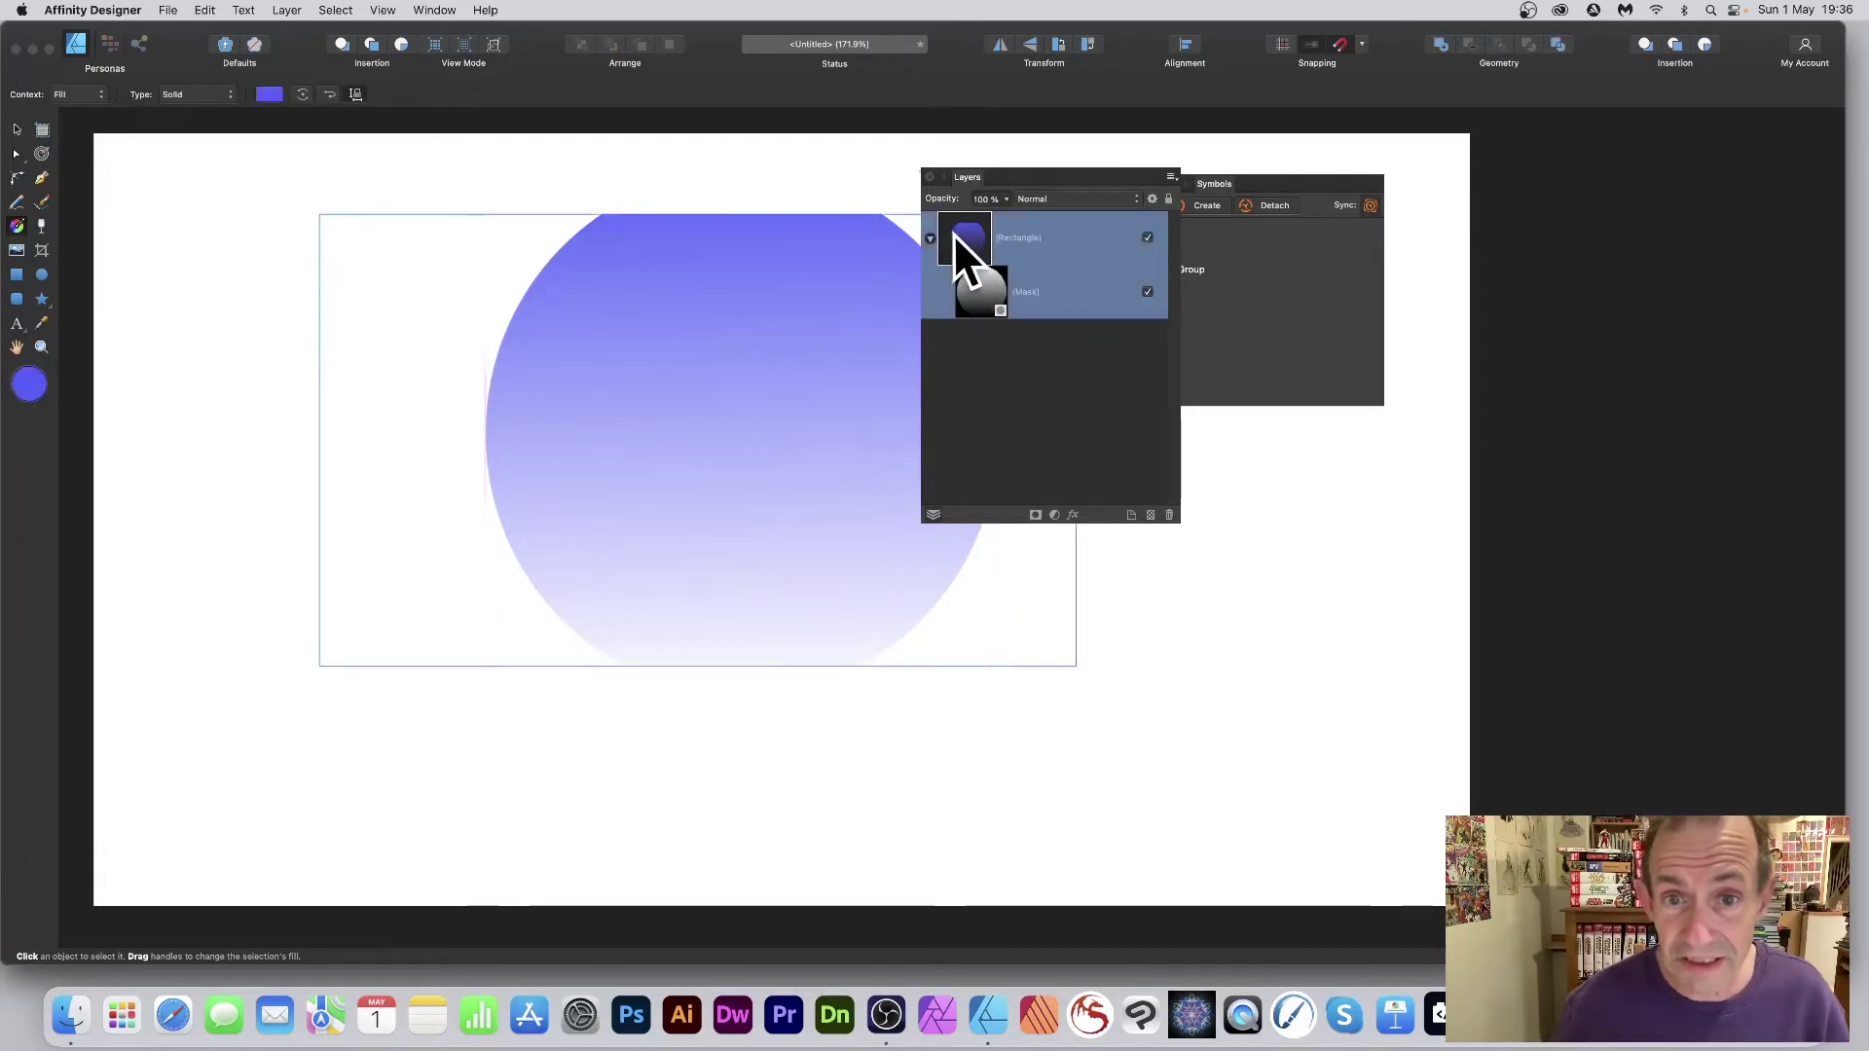
{"action": "left_click", "coordinate": [975, 302]}
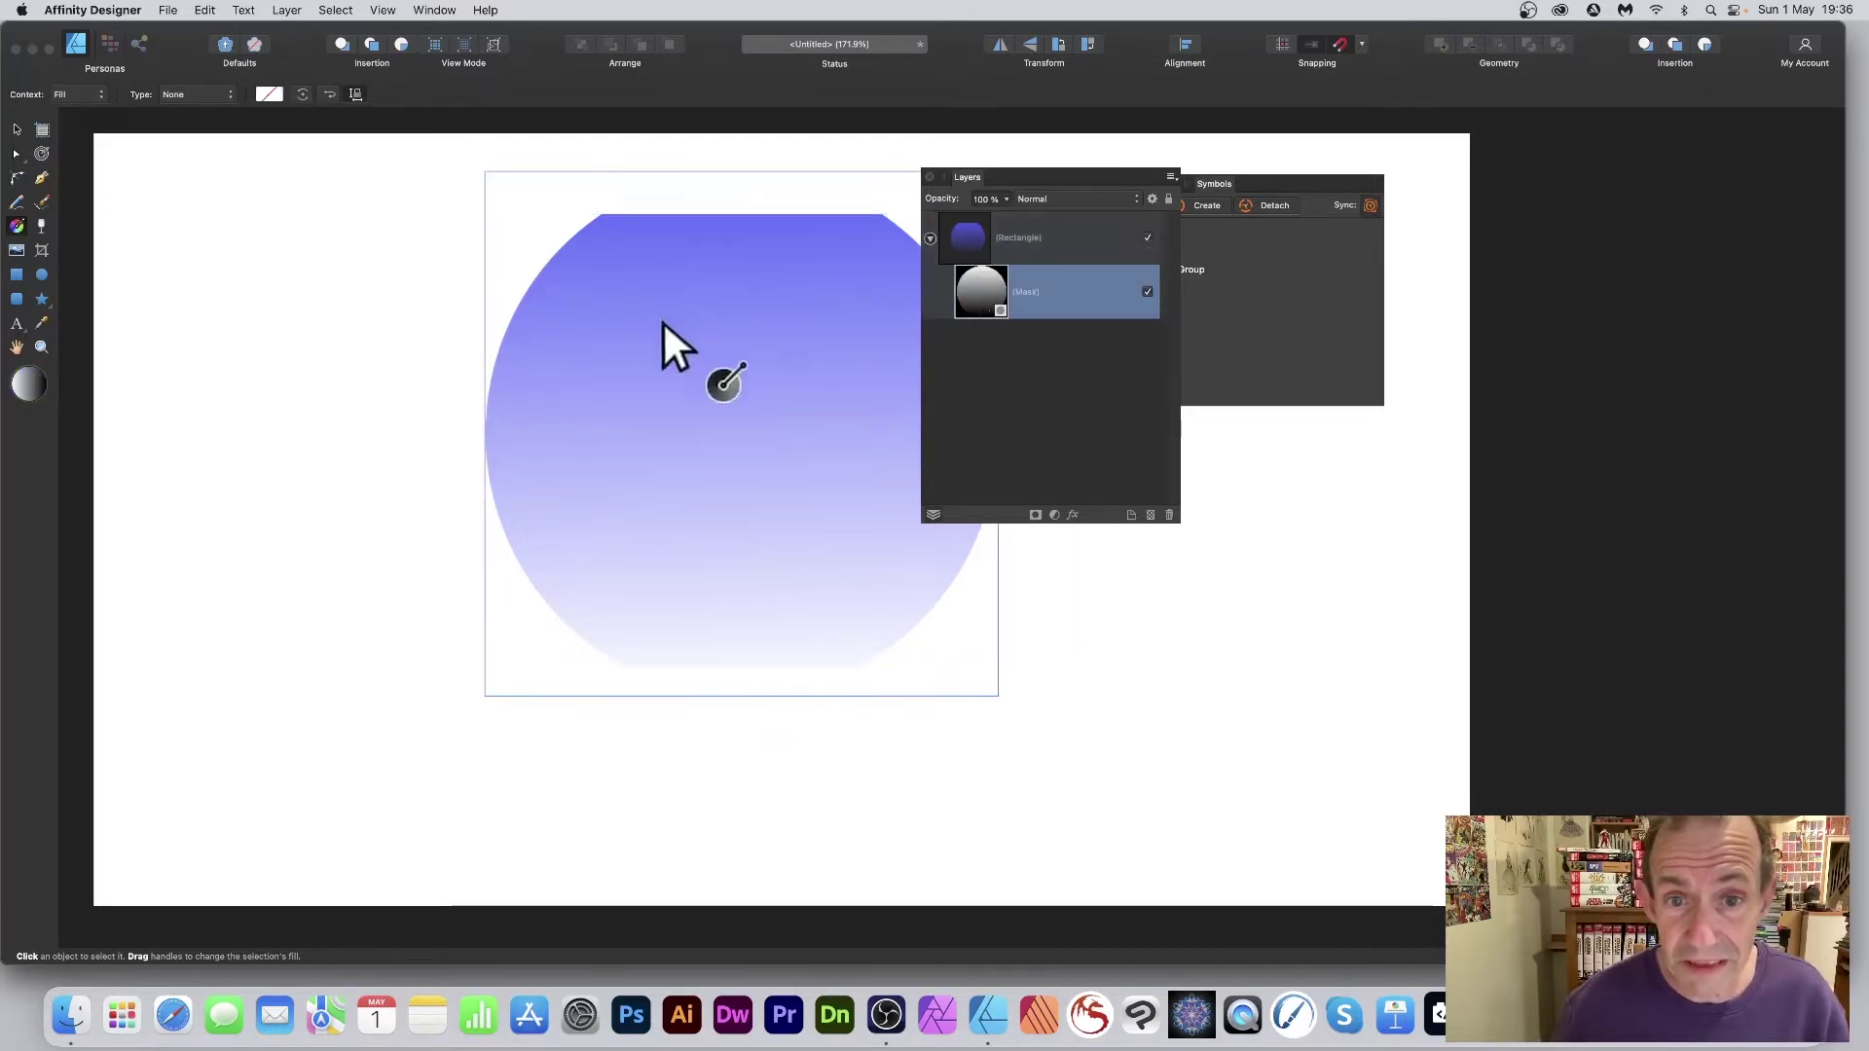
Move the mask down until only its top half overlaps the rectangle, then select the rectangle
{"action": "left_click", "coordinate": [17, 130]}
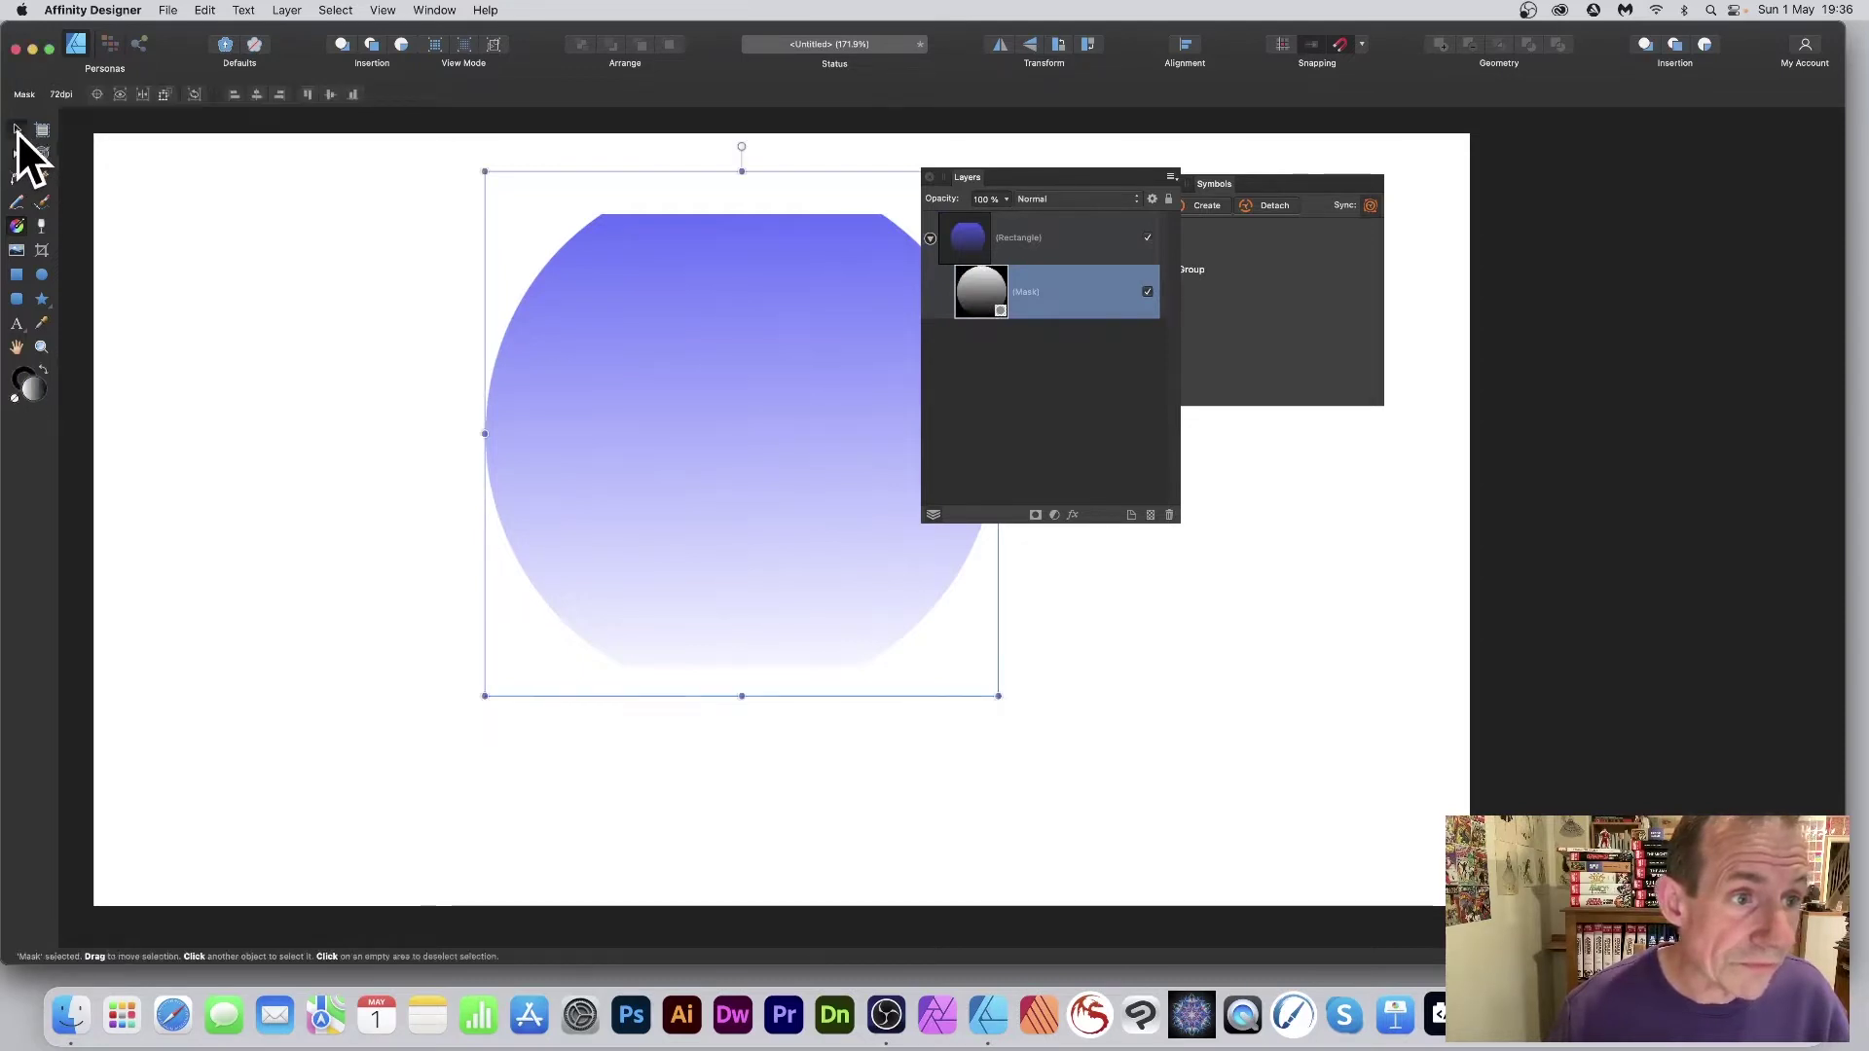
{"action": "left_click_drag", "start_coordinate": [788, 394], "coordinate": [710, 516]}
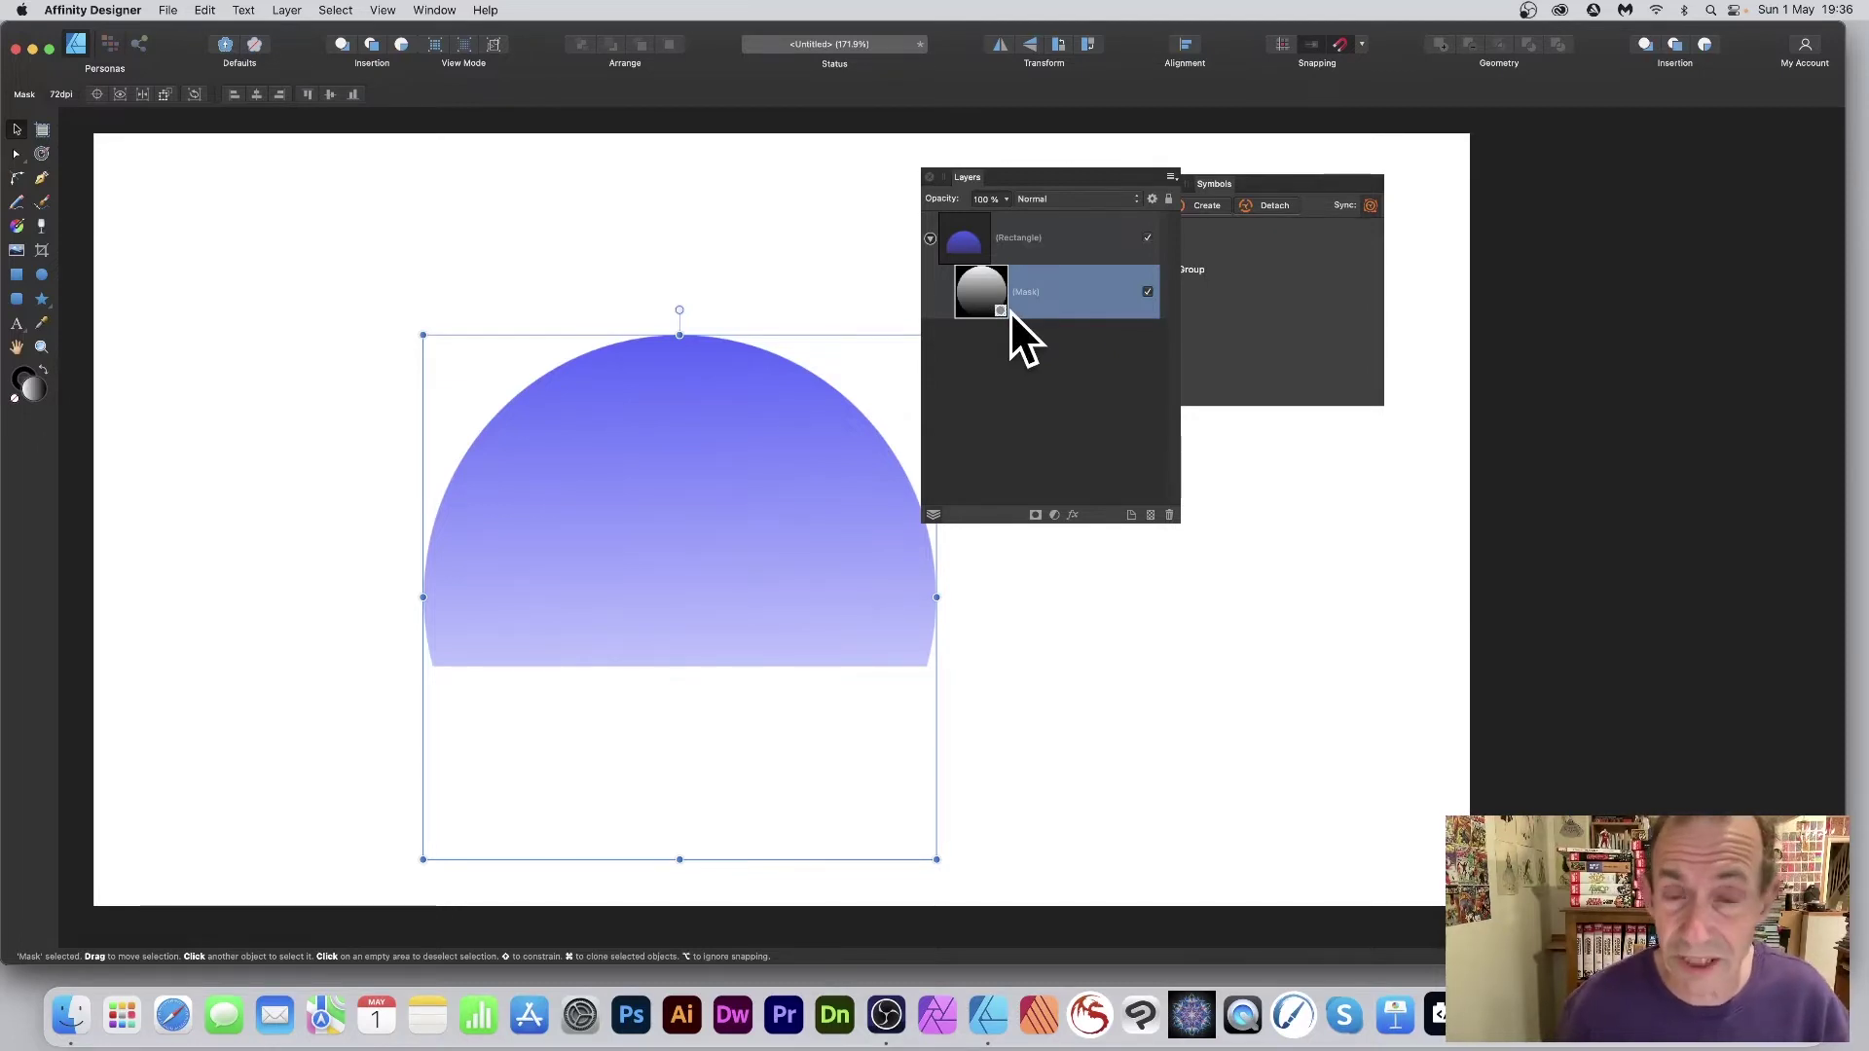
{"action": "left_click_drag", "start_coordinate": [716, 362], "coordinate": [711, 418]}
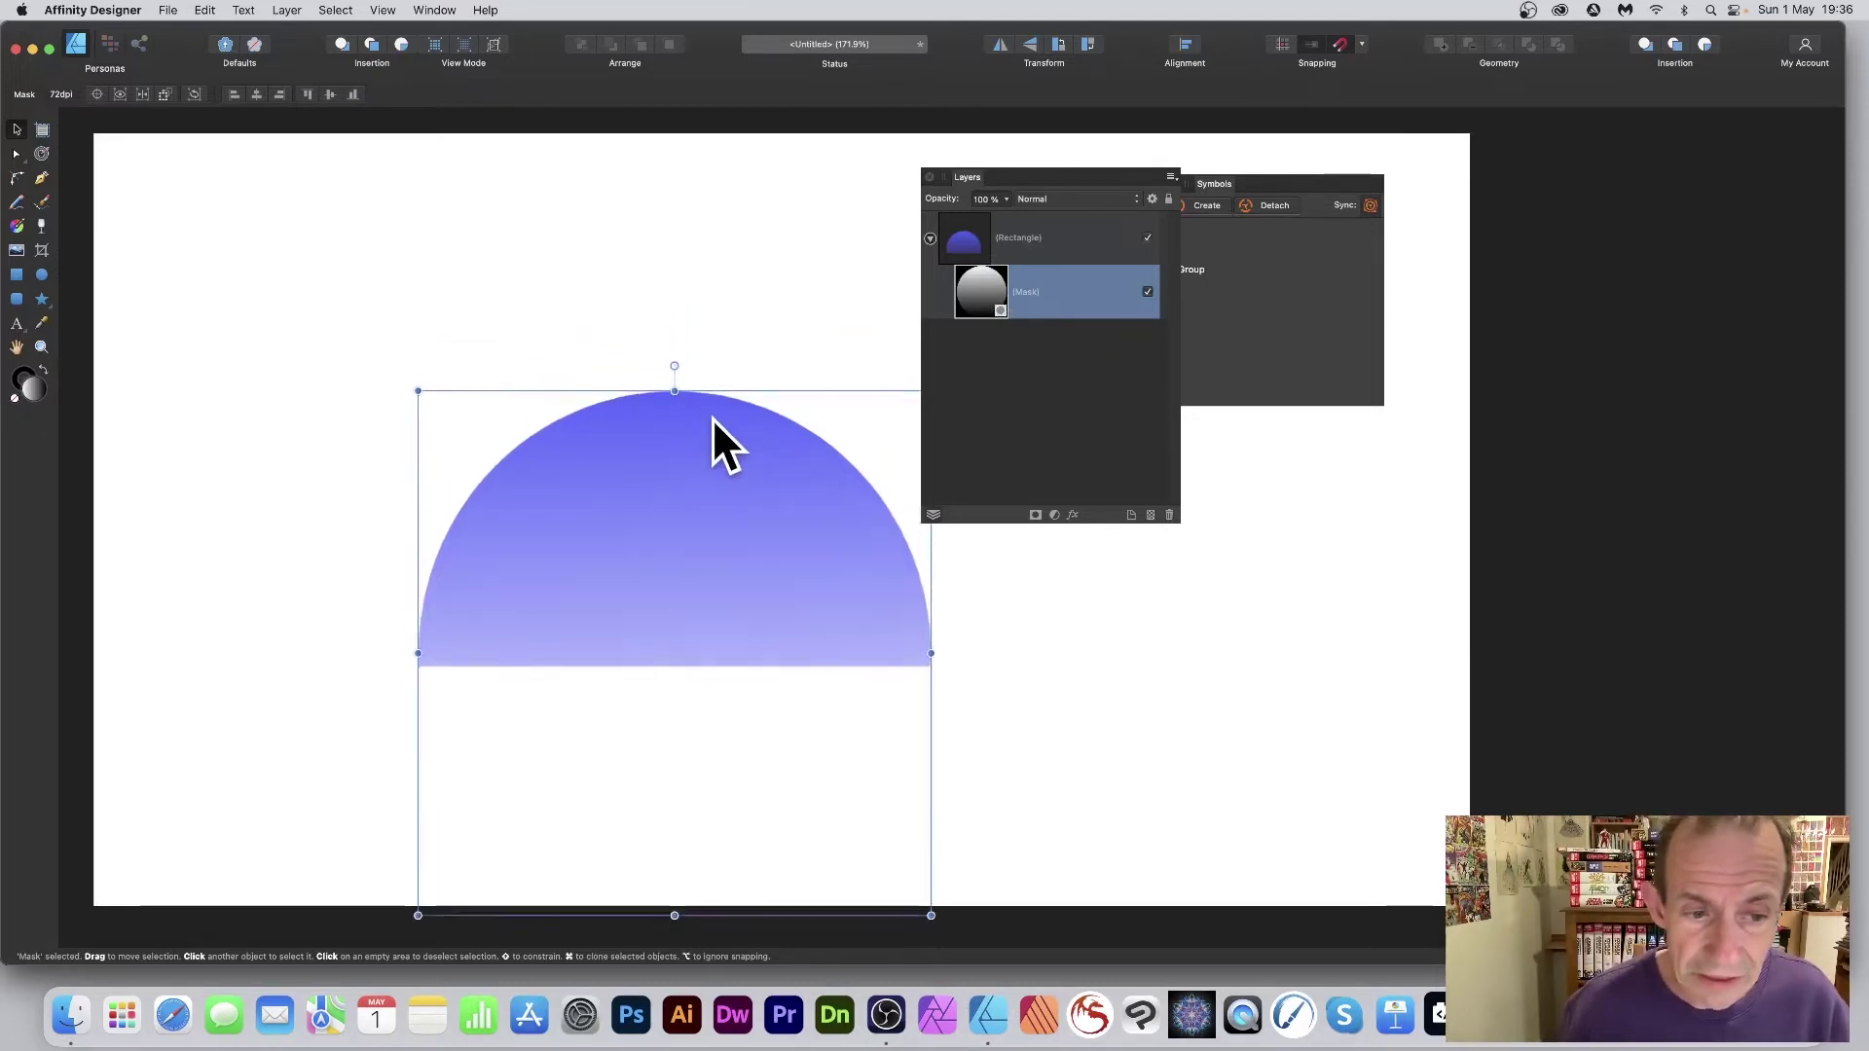
{"action": "left_click", "coordinate": [988, 238]}
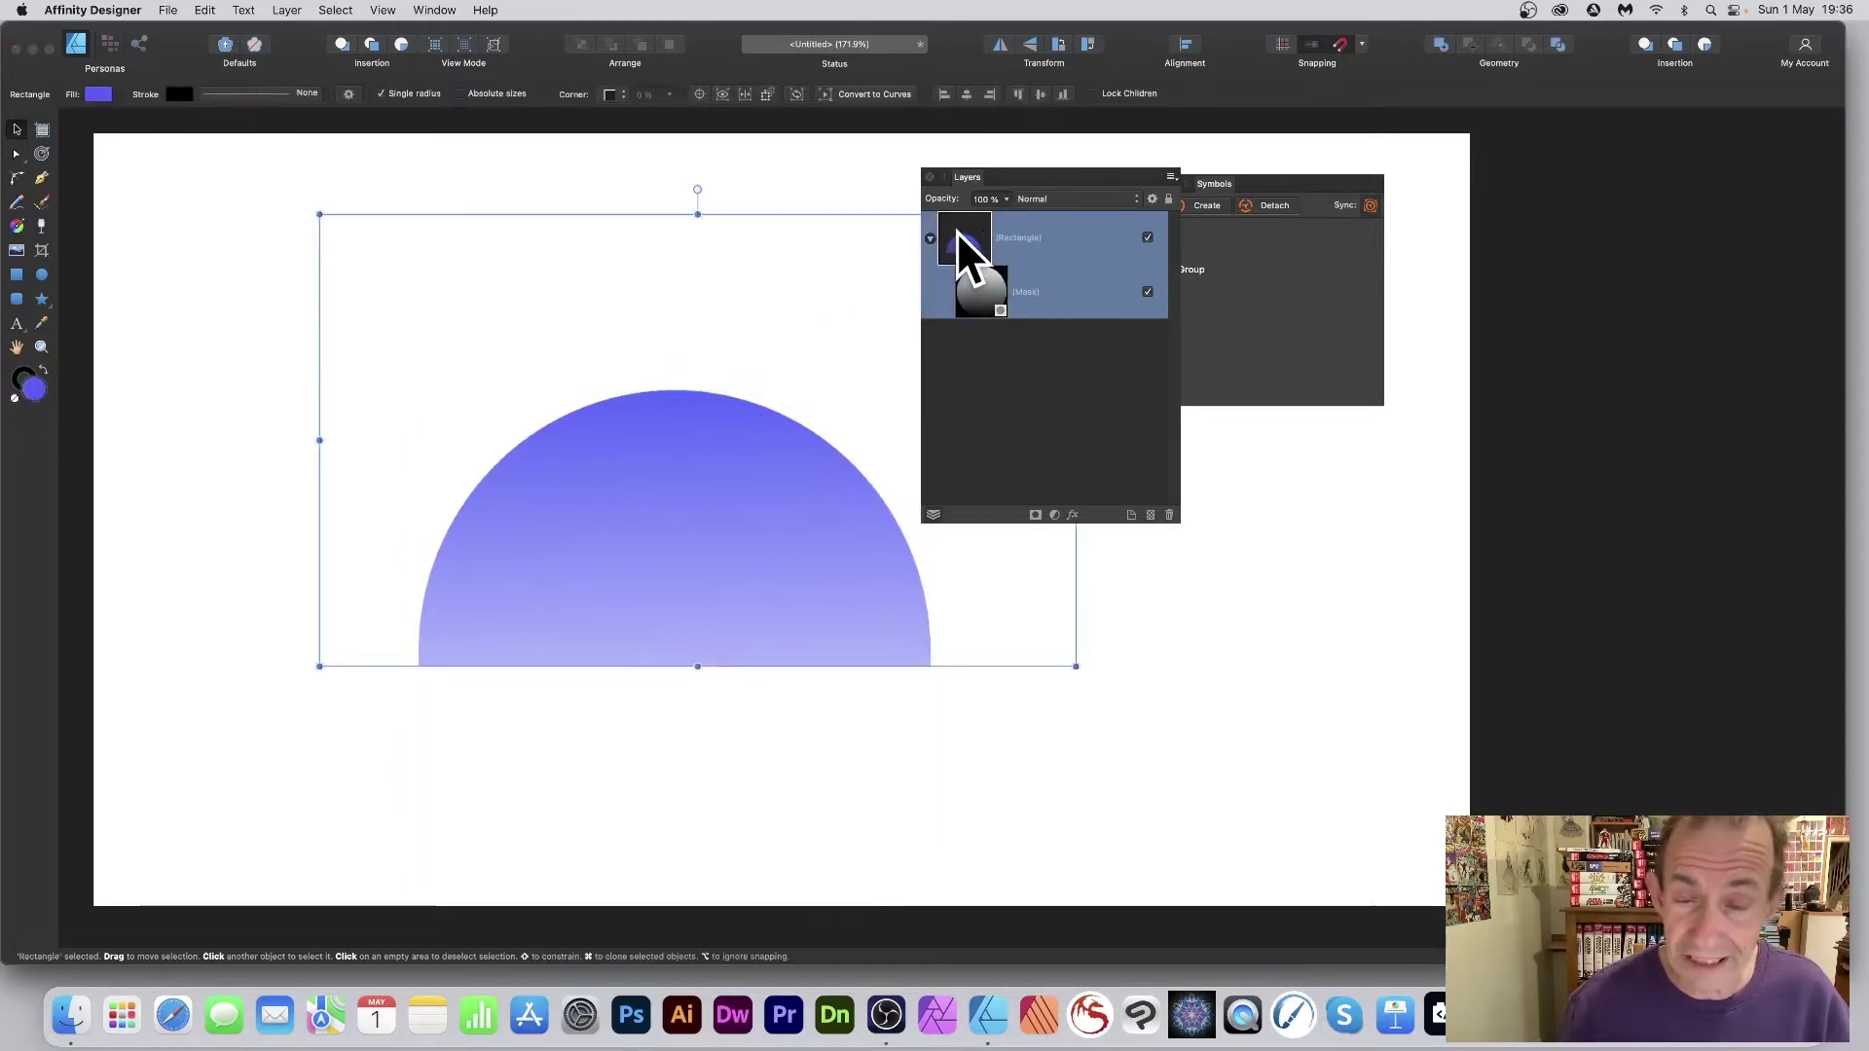
With Lock Children on, shift the rectangle independently of its mask and recolour its fill red
{"action": "left_click", "coordinate": [1095, 94]}
{"action": "left_click_drag", "start_coordinate": [768, 313], "coordinate": [723, 326]}
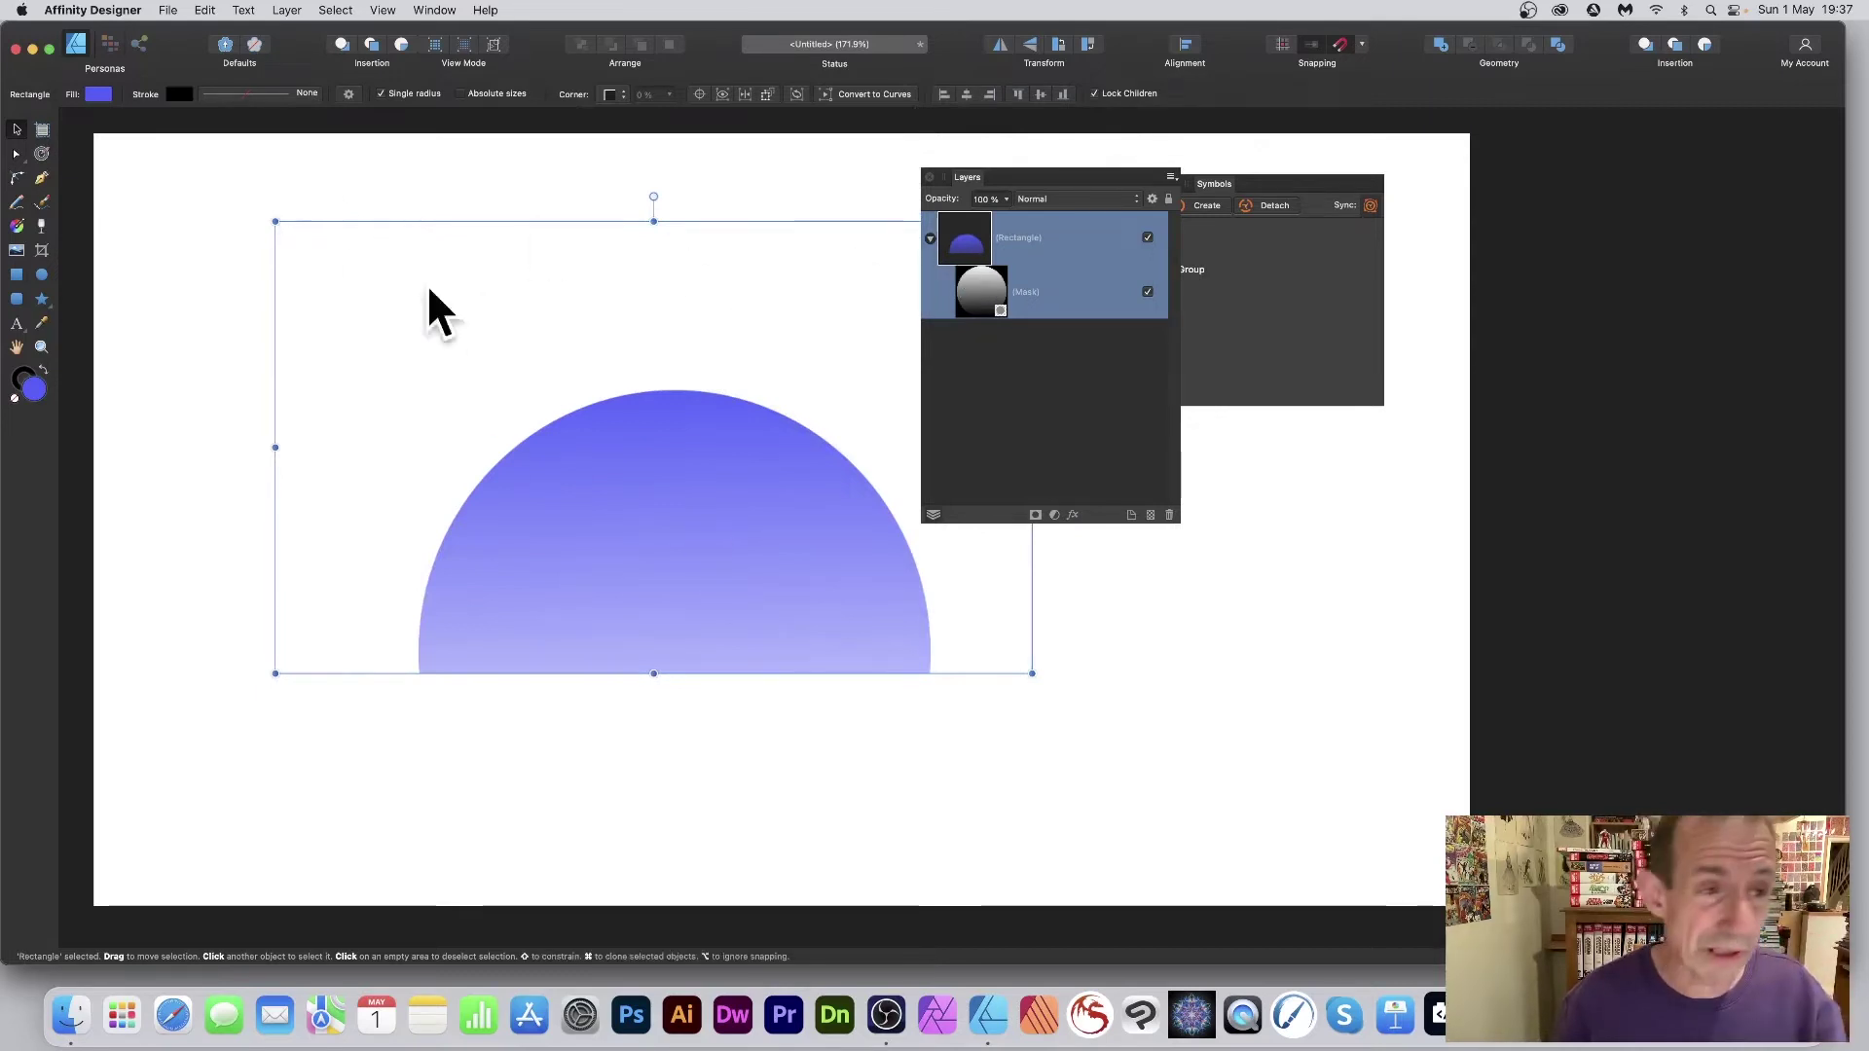
{"action": "left_click", "coordinate": [97, 93]}
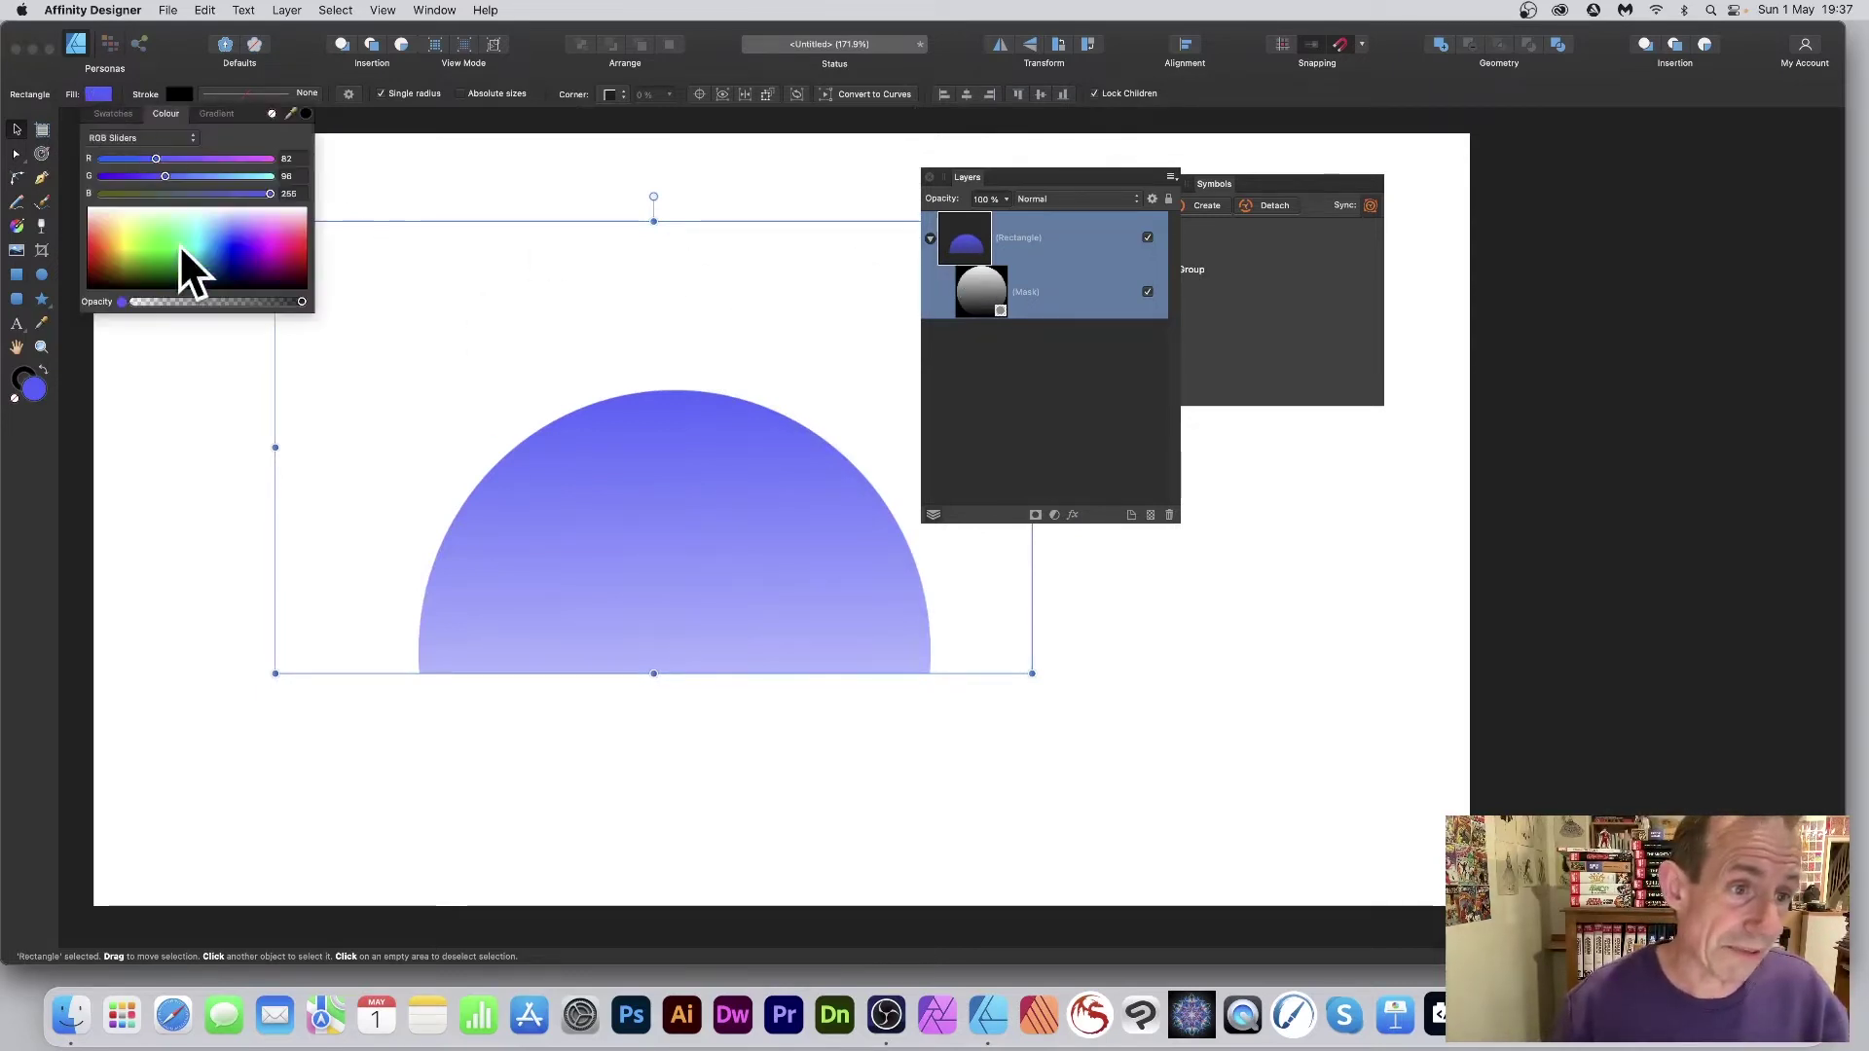
{"action": "left_click_drag", "start_coordinate": [113, 231], "coordinate": [92, 247]}
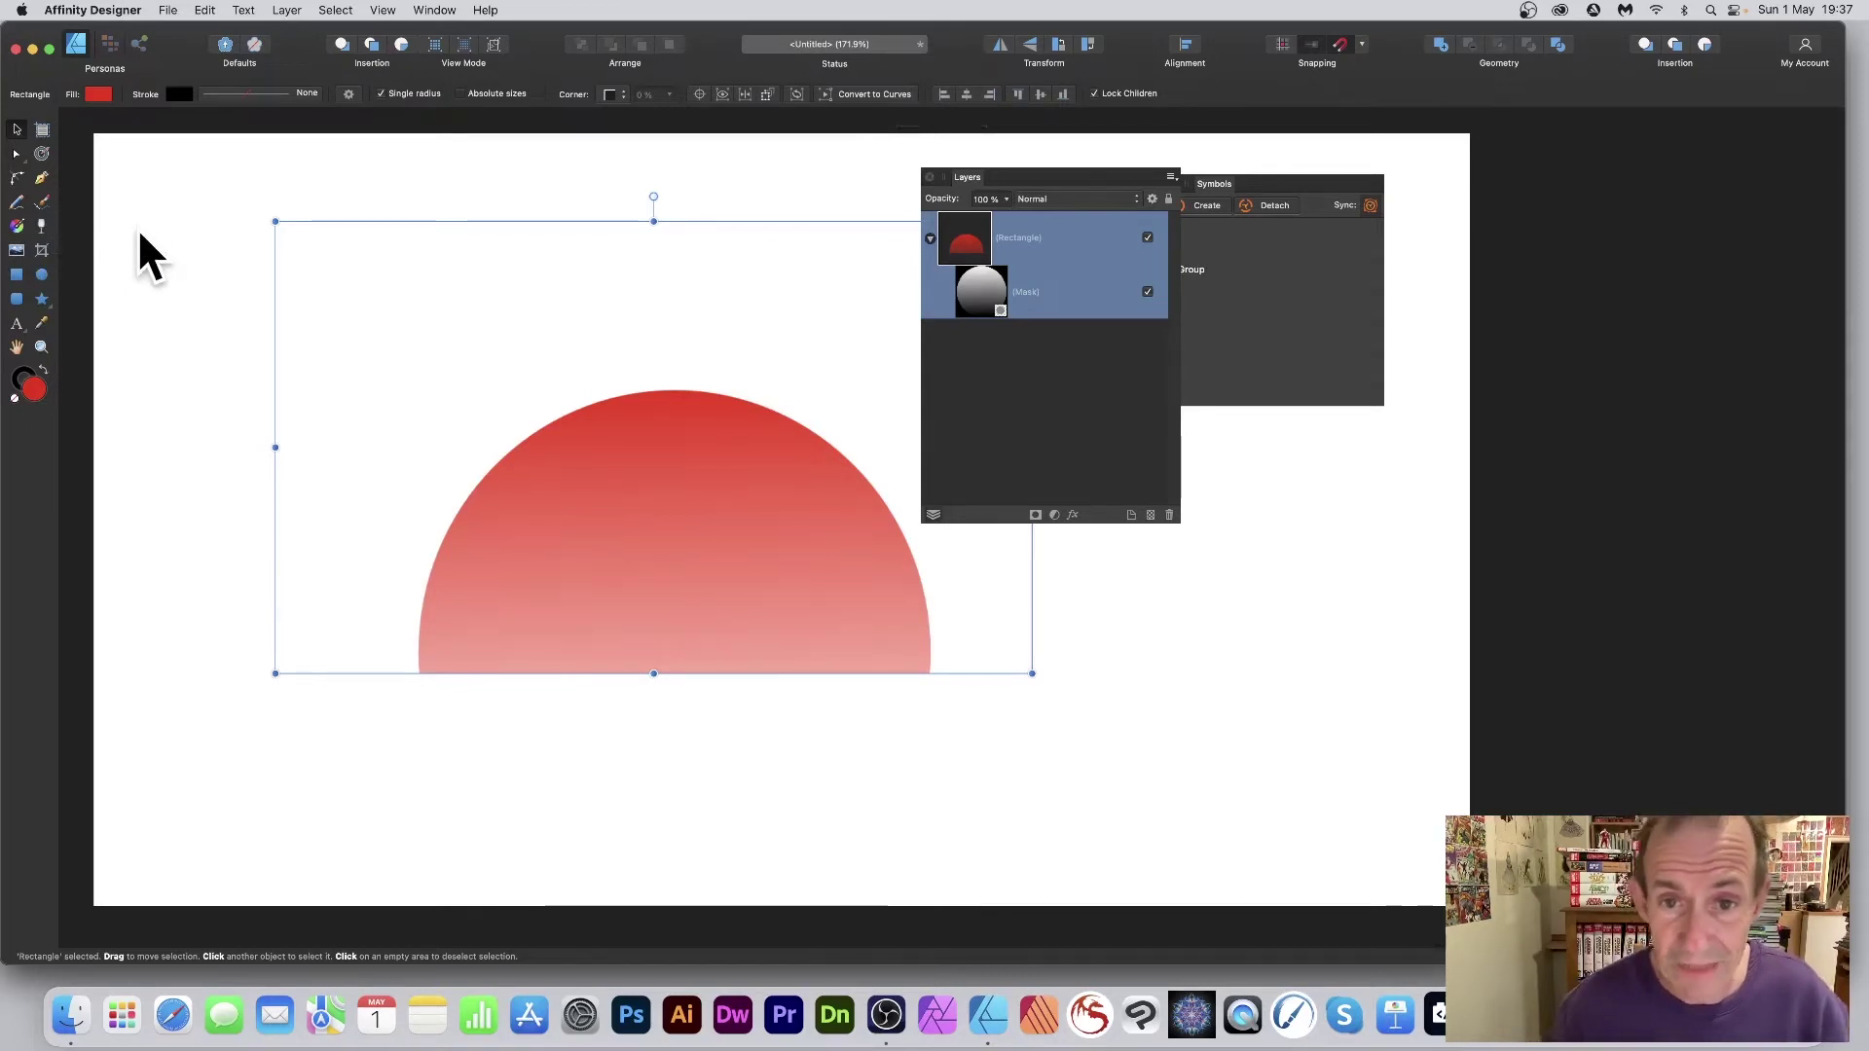
Reselect the masked rectangle, float the Symbols panel, and check the View > Studio panel list
{"action": "left_click", "coordinate": [979, 384]}
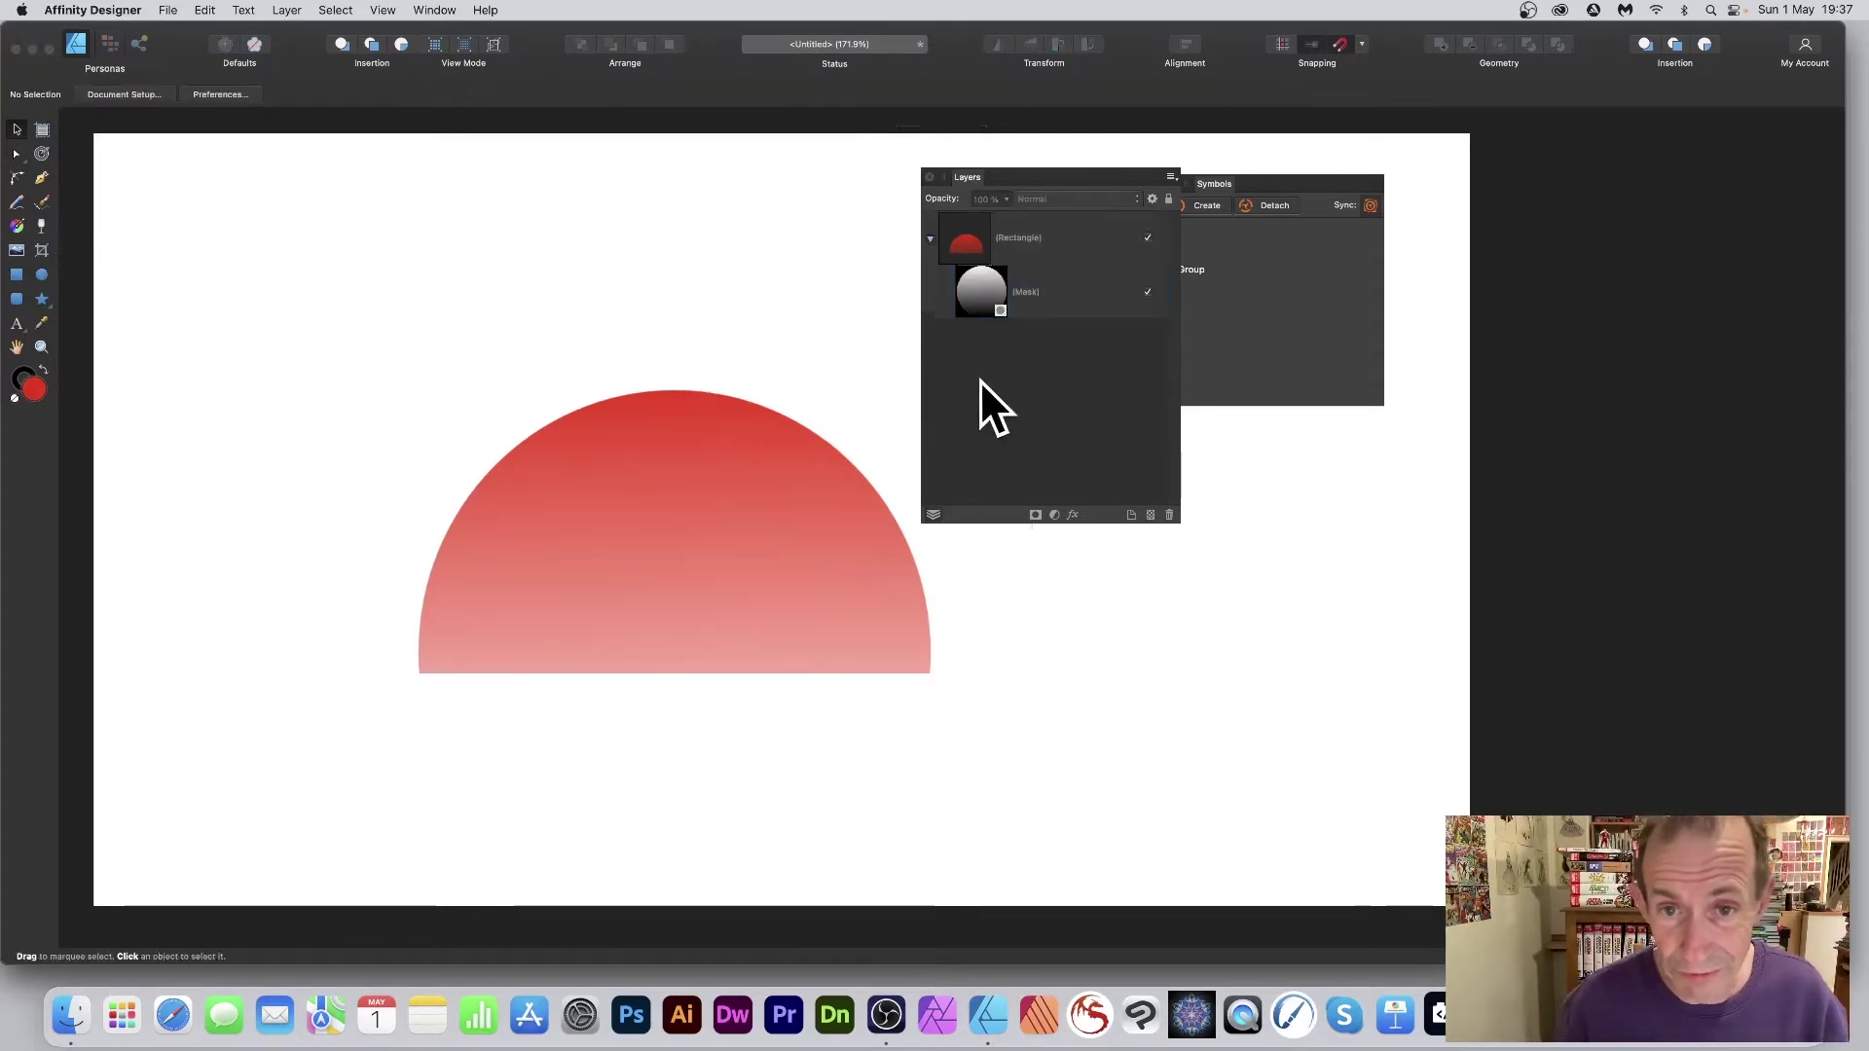
{"action": "left_click", "coordinate": [956, 240]}
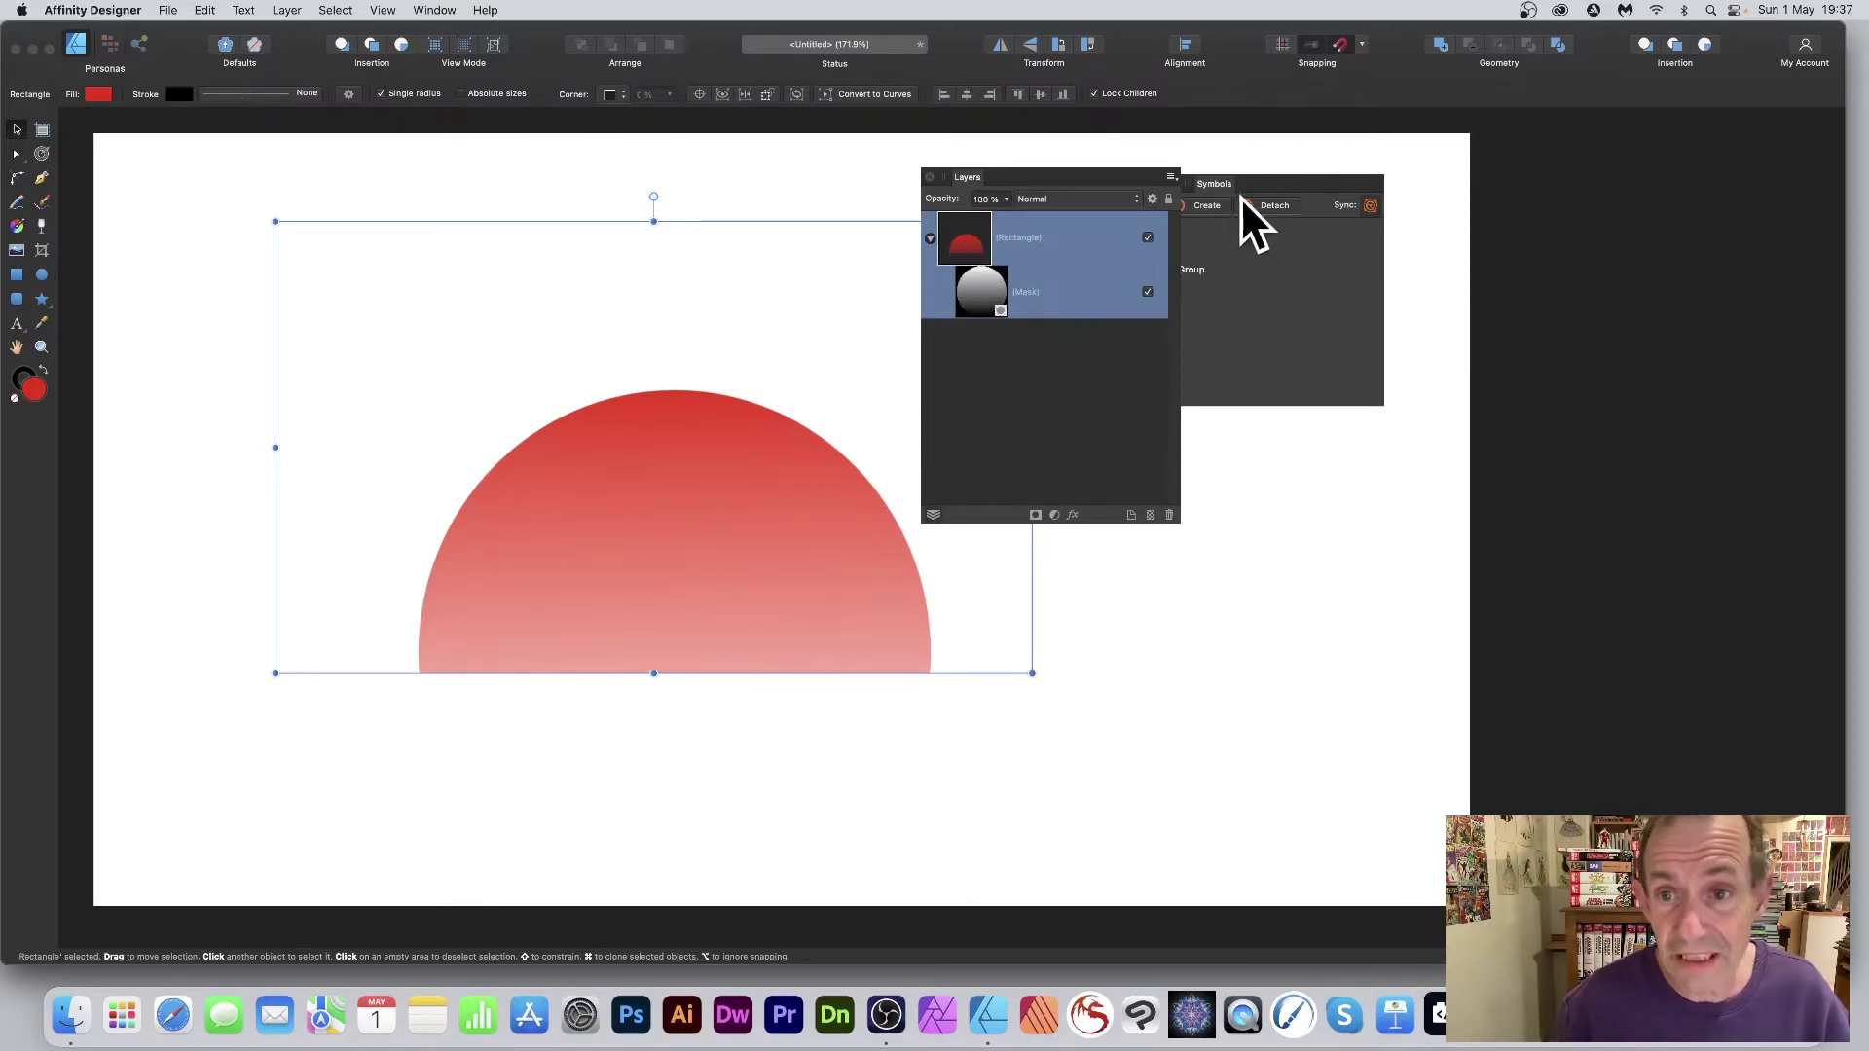
{"action": "mouse_move", "coordinate": [1218, 189]}
{"action": "left_mouse_down"}
{"action": "mouse_move", "coordinate": [1271, 181]}
{"action": "mouse_move", "coordinate": [1246, 179]}
{"action": "left_mouse_up"}
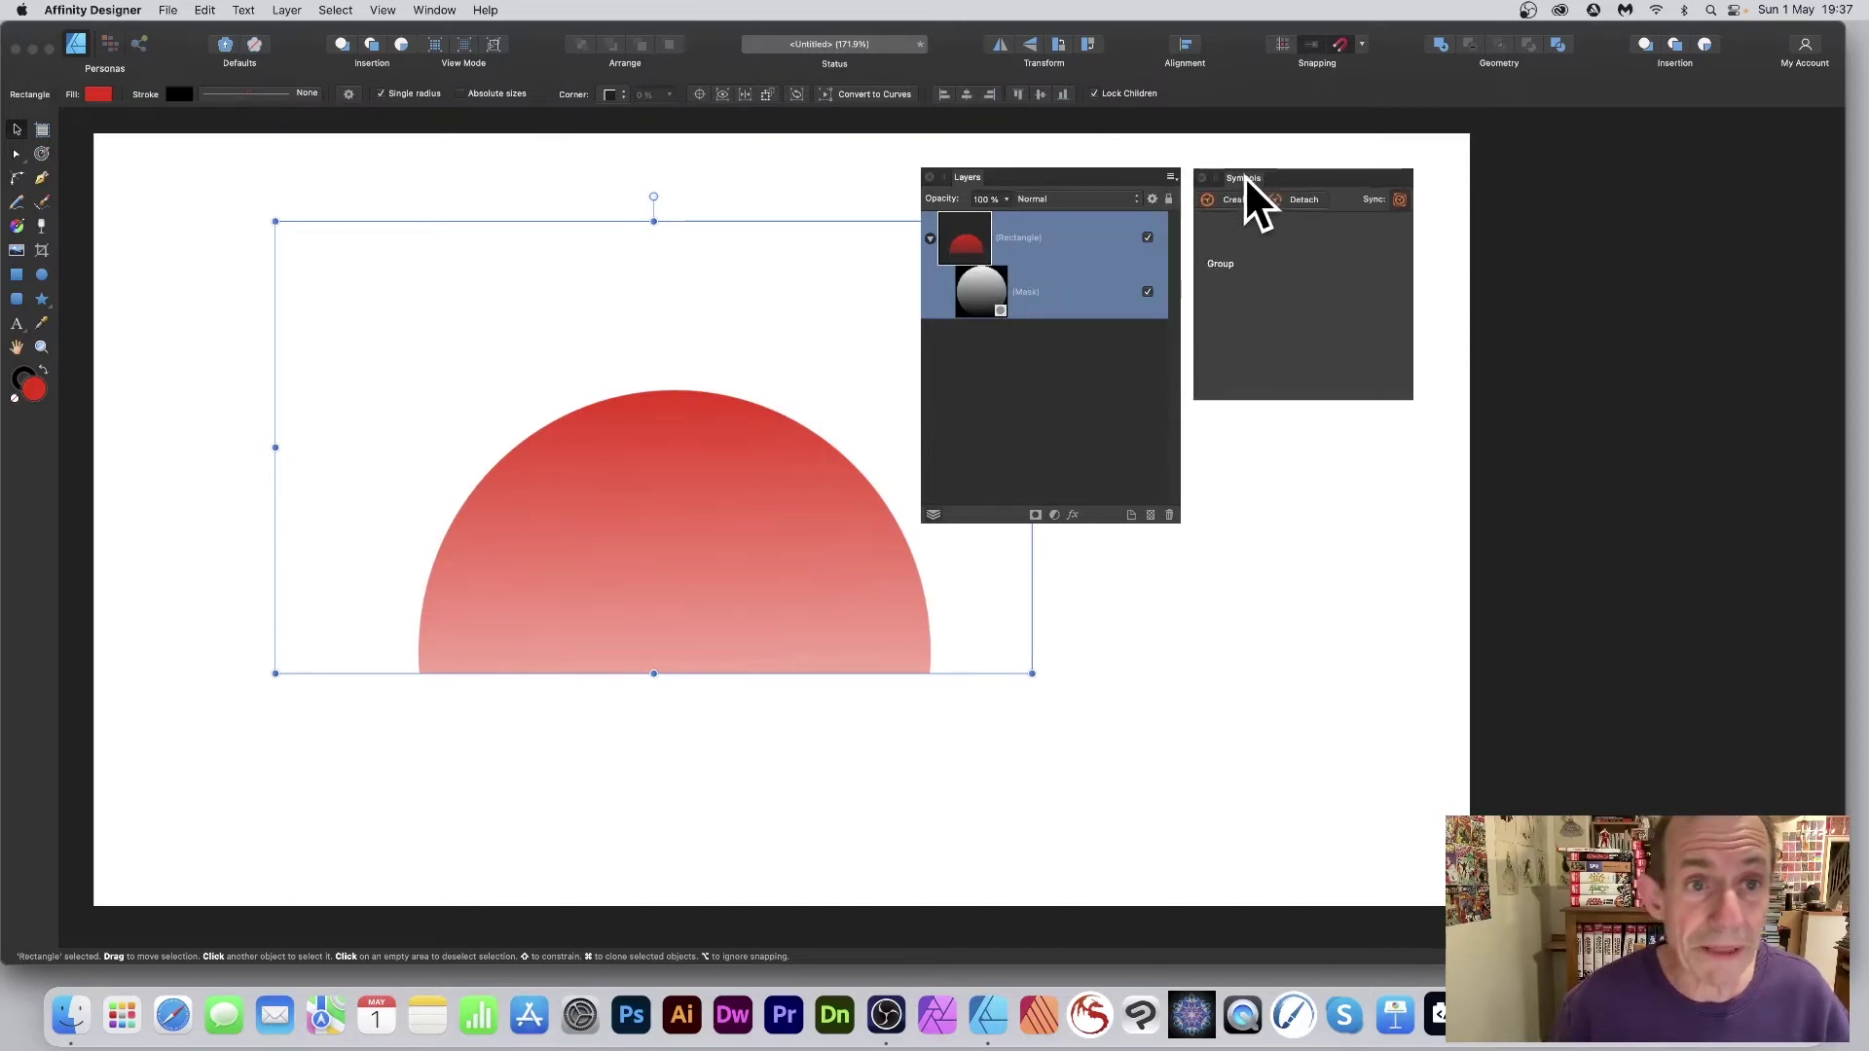
{"action": "left_click", "coordinate": [383, 10]}
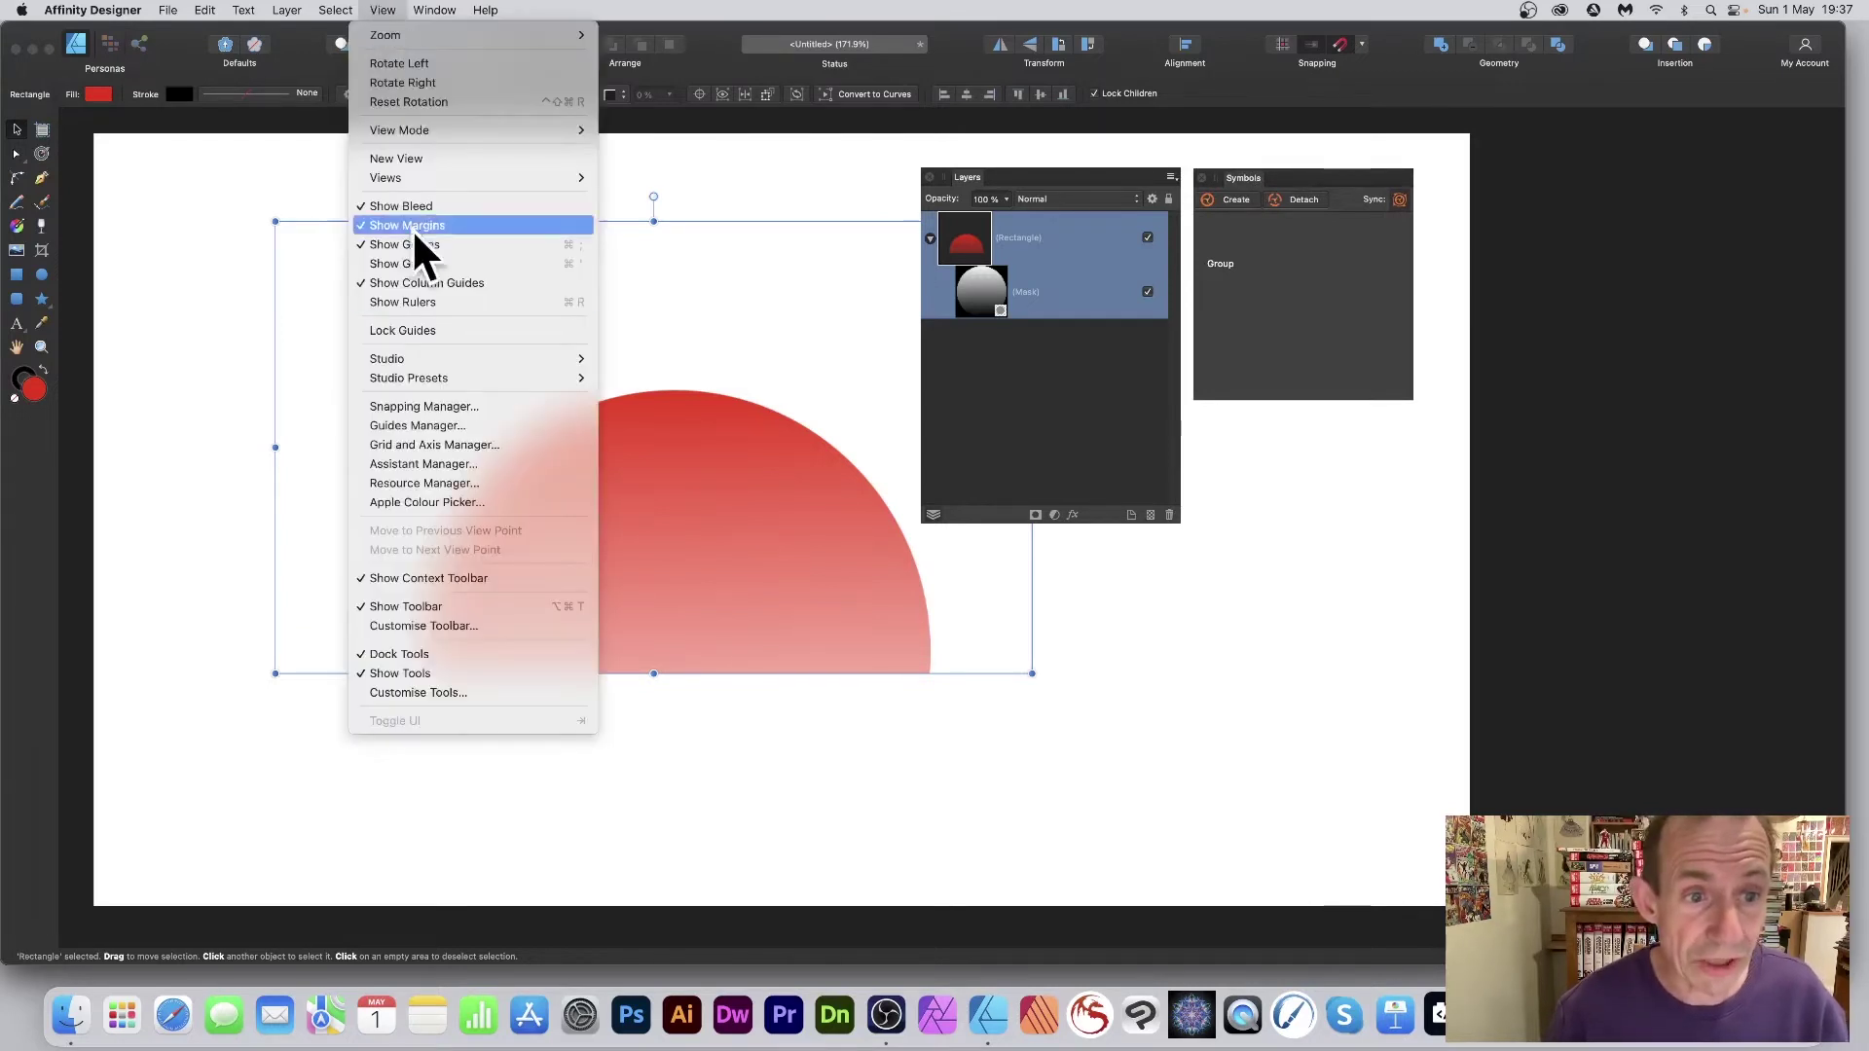
{"action": "mouse_move", "coordinate": [415, 362]}
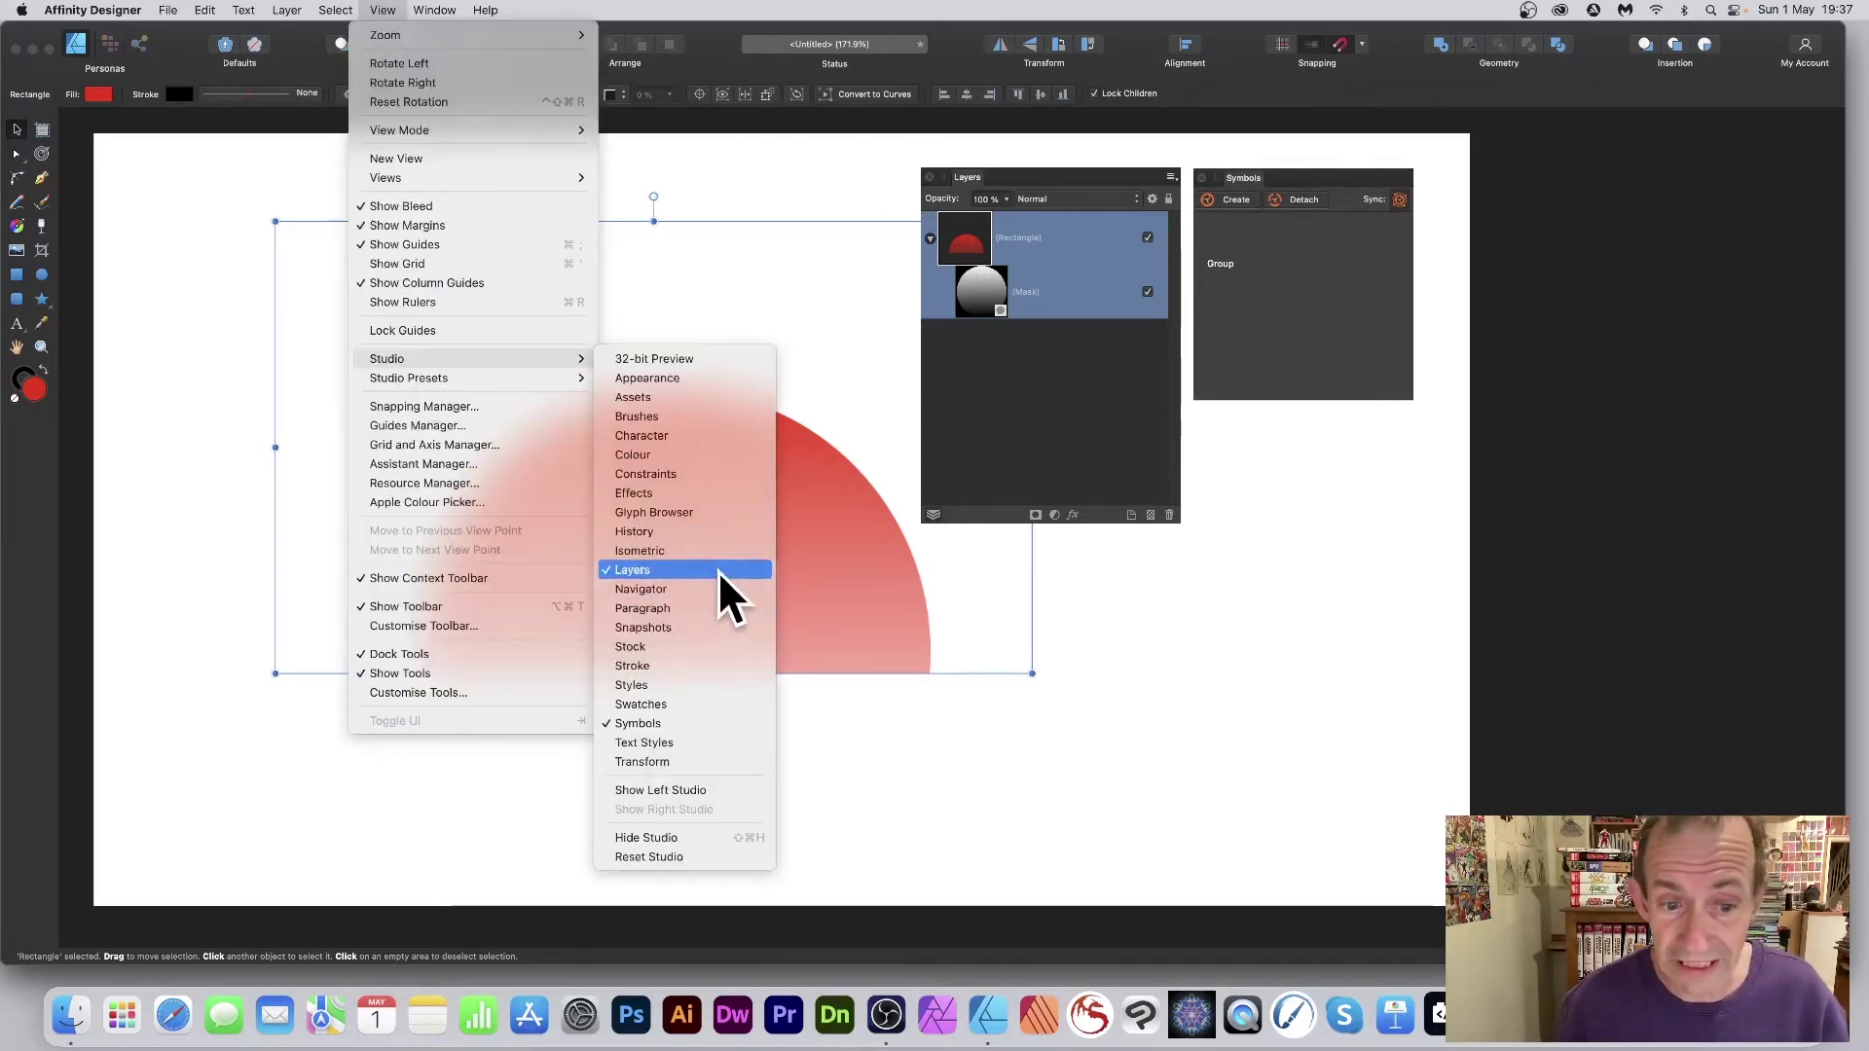
{"action": "left_click", "coordinate": [1248, 177]}
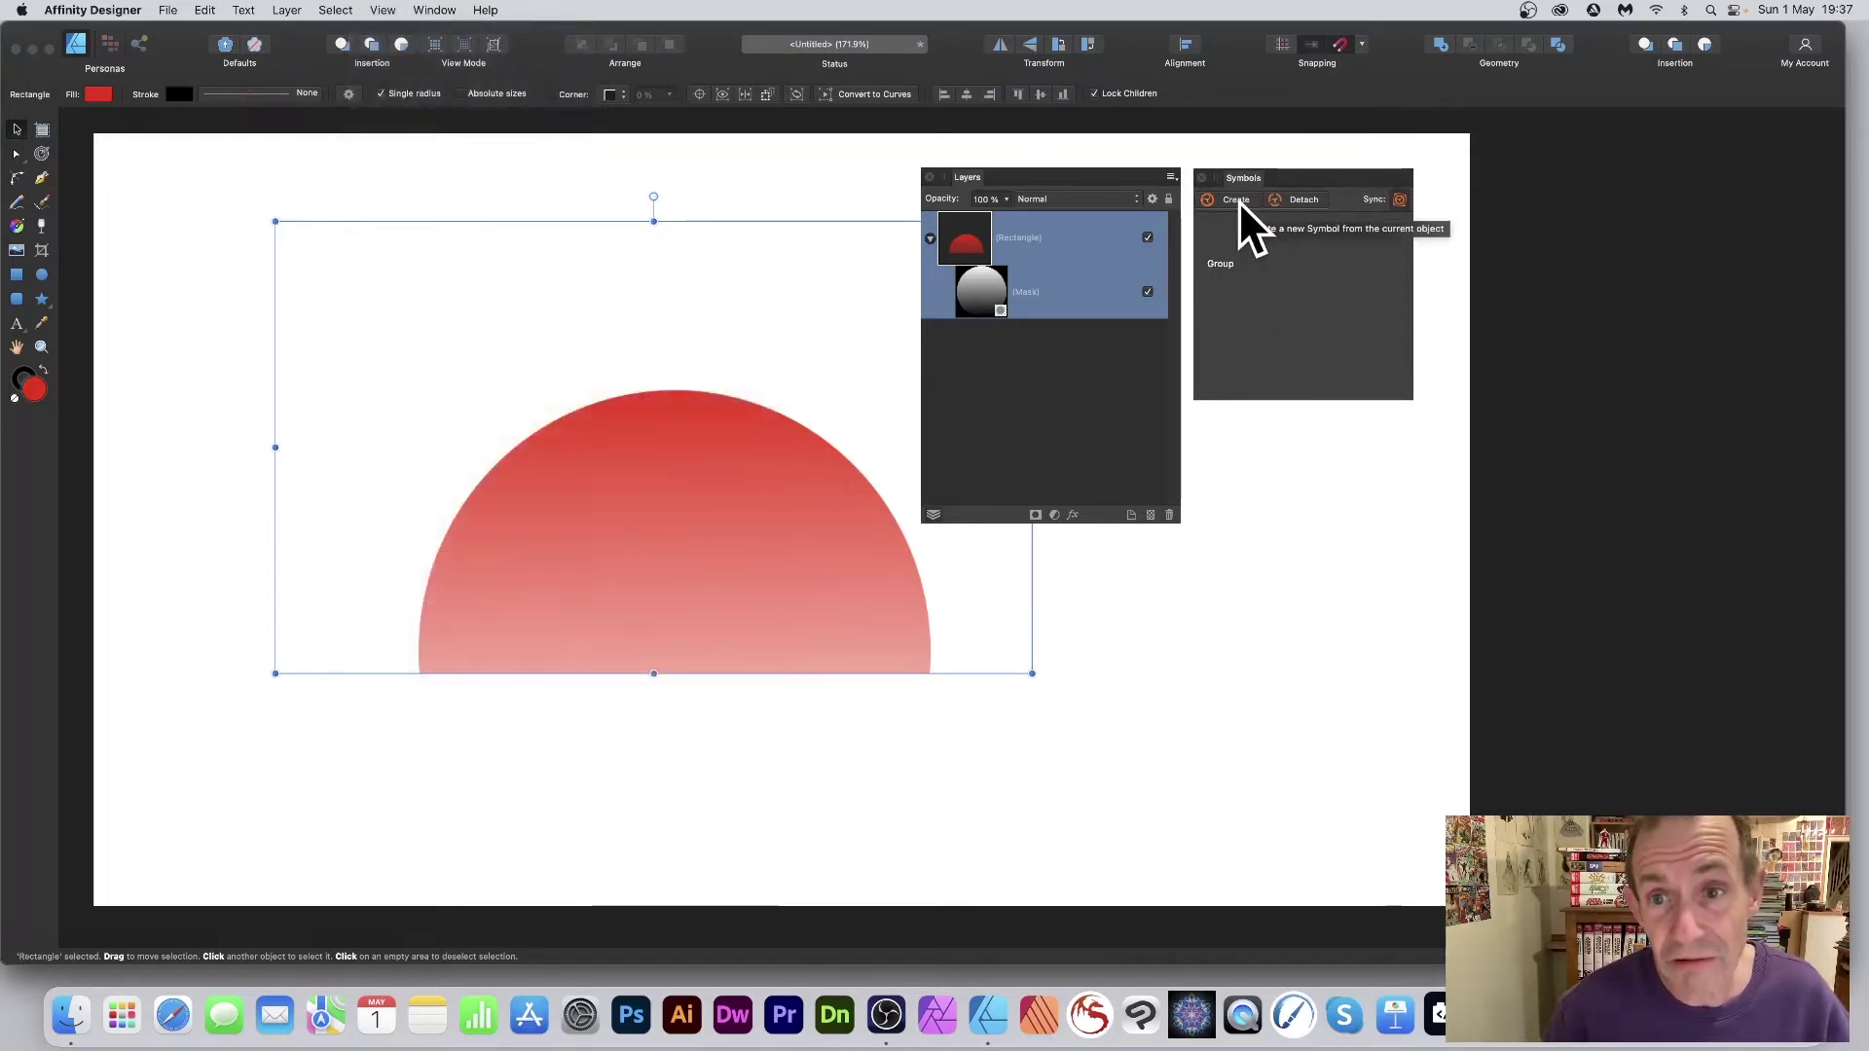
Create a symbol from the semicircle, delete the original, and place one instance on the page's left
{"action": "left_click", "coordinate": [1239, 201]}
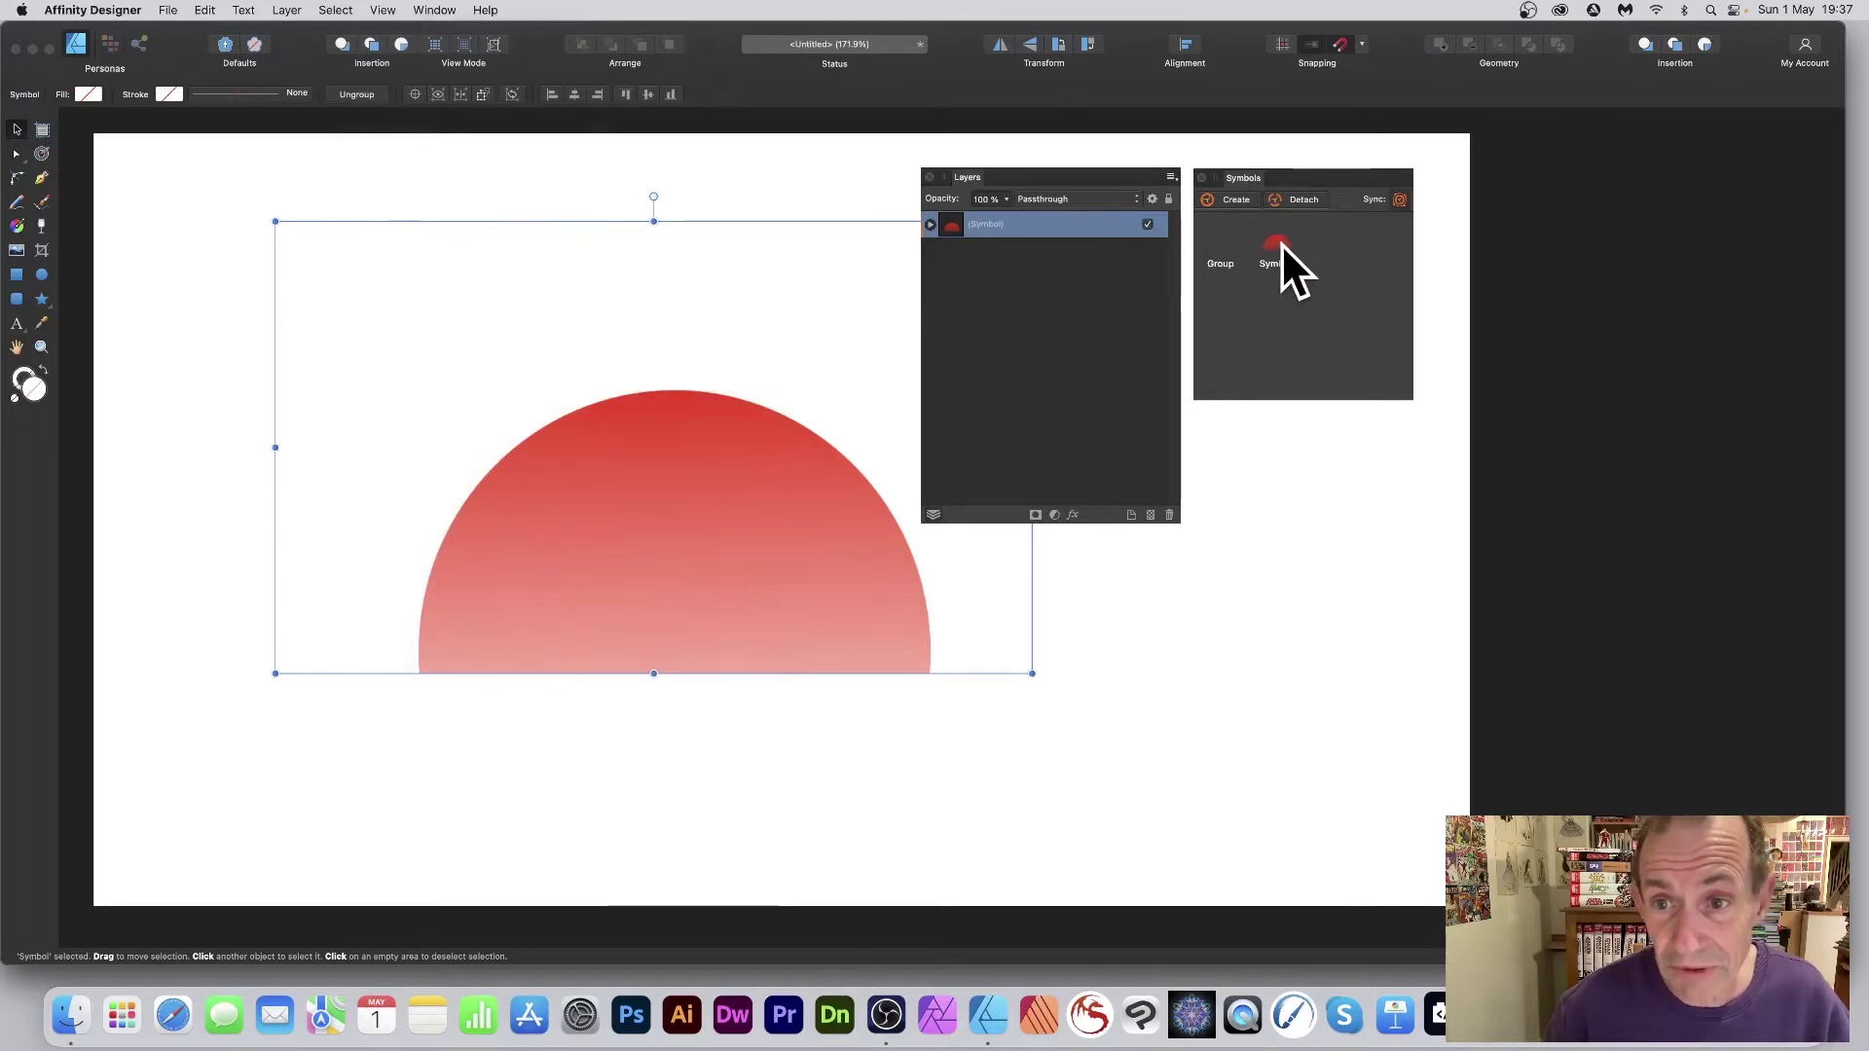
{"action": "left_click_drag", "start_coordinate": [638, 435], "coordinate": [553, 403]}
{"action": "key", "text": "Delete"}
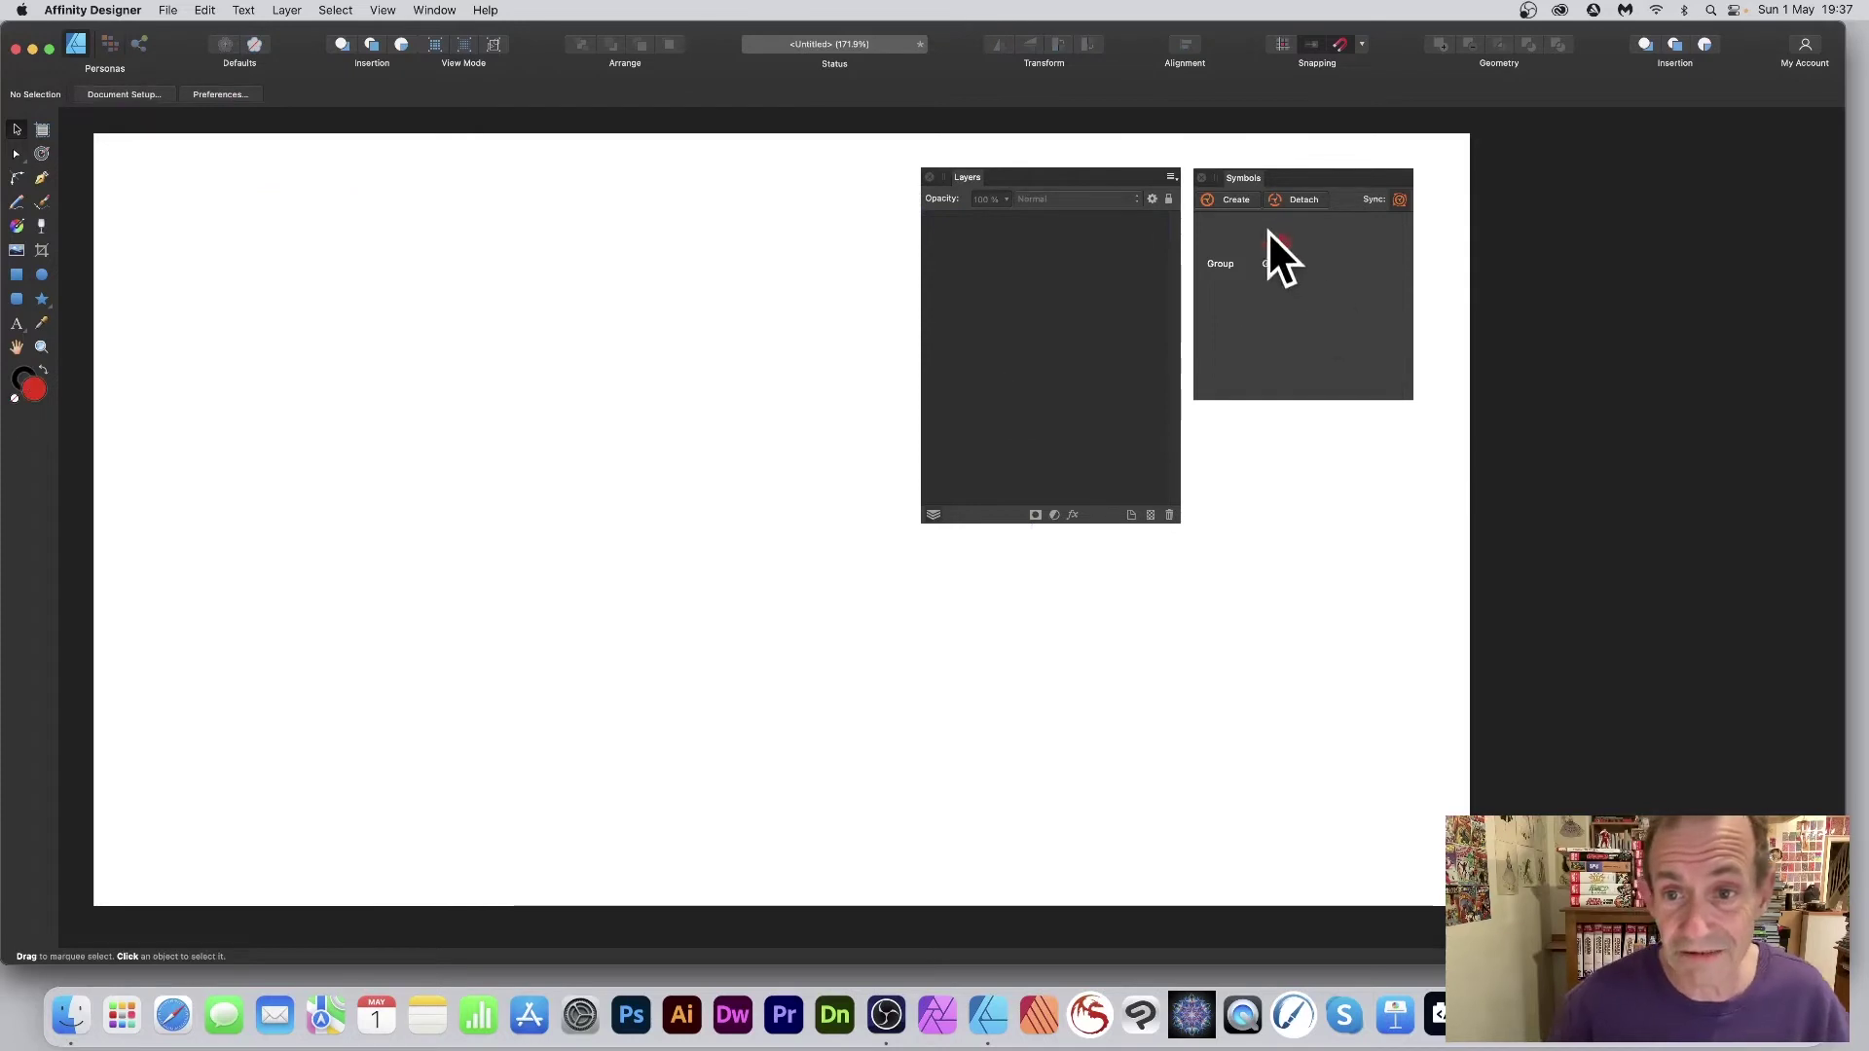
{"action": "left_click_drag", "start_coordinate": [1272, 242], "coordinate": [369, 288]}
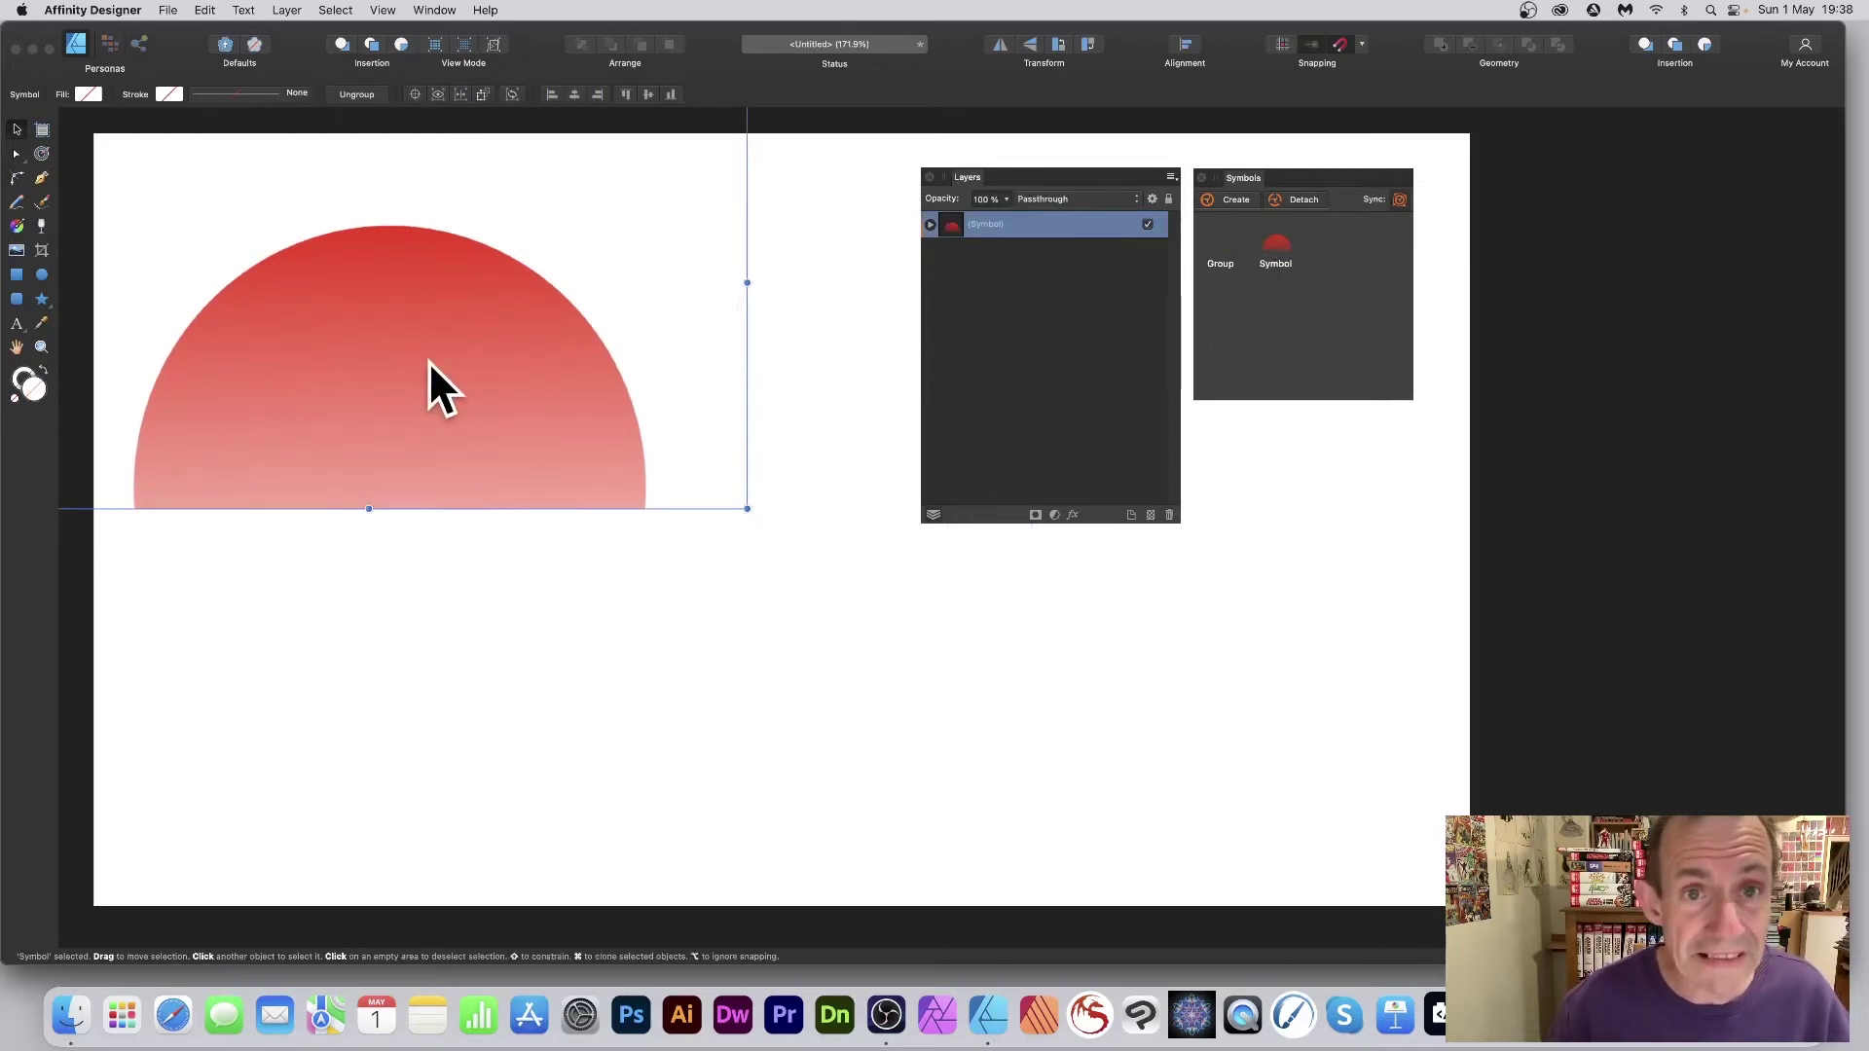
Add the second and third symbol instances, moving the third below the others
{"action": "left_click_drag", "start_coordinate": [1288, 247], "coordinate": [592, 413]}
{"action": "left_click_drag", "start_coordinate": [967, 177], "coordinate": [956, 423]}
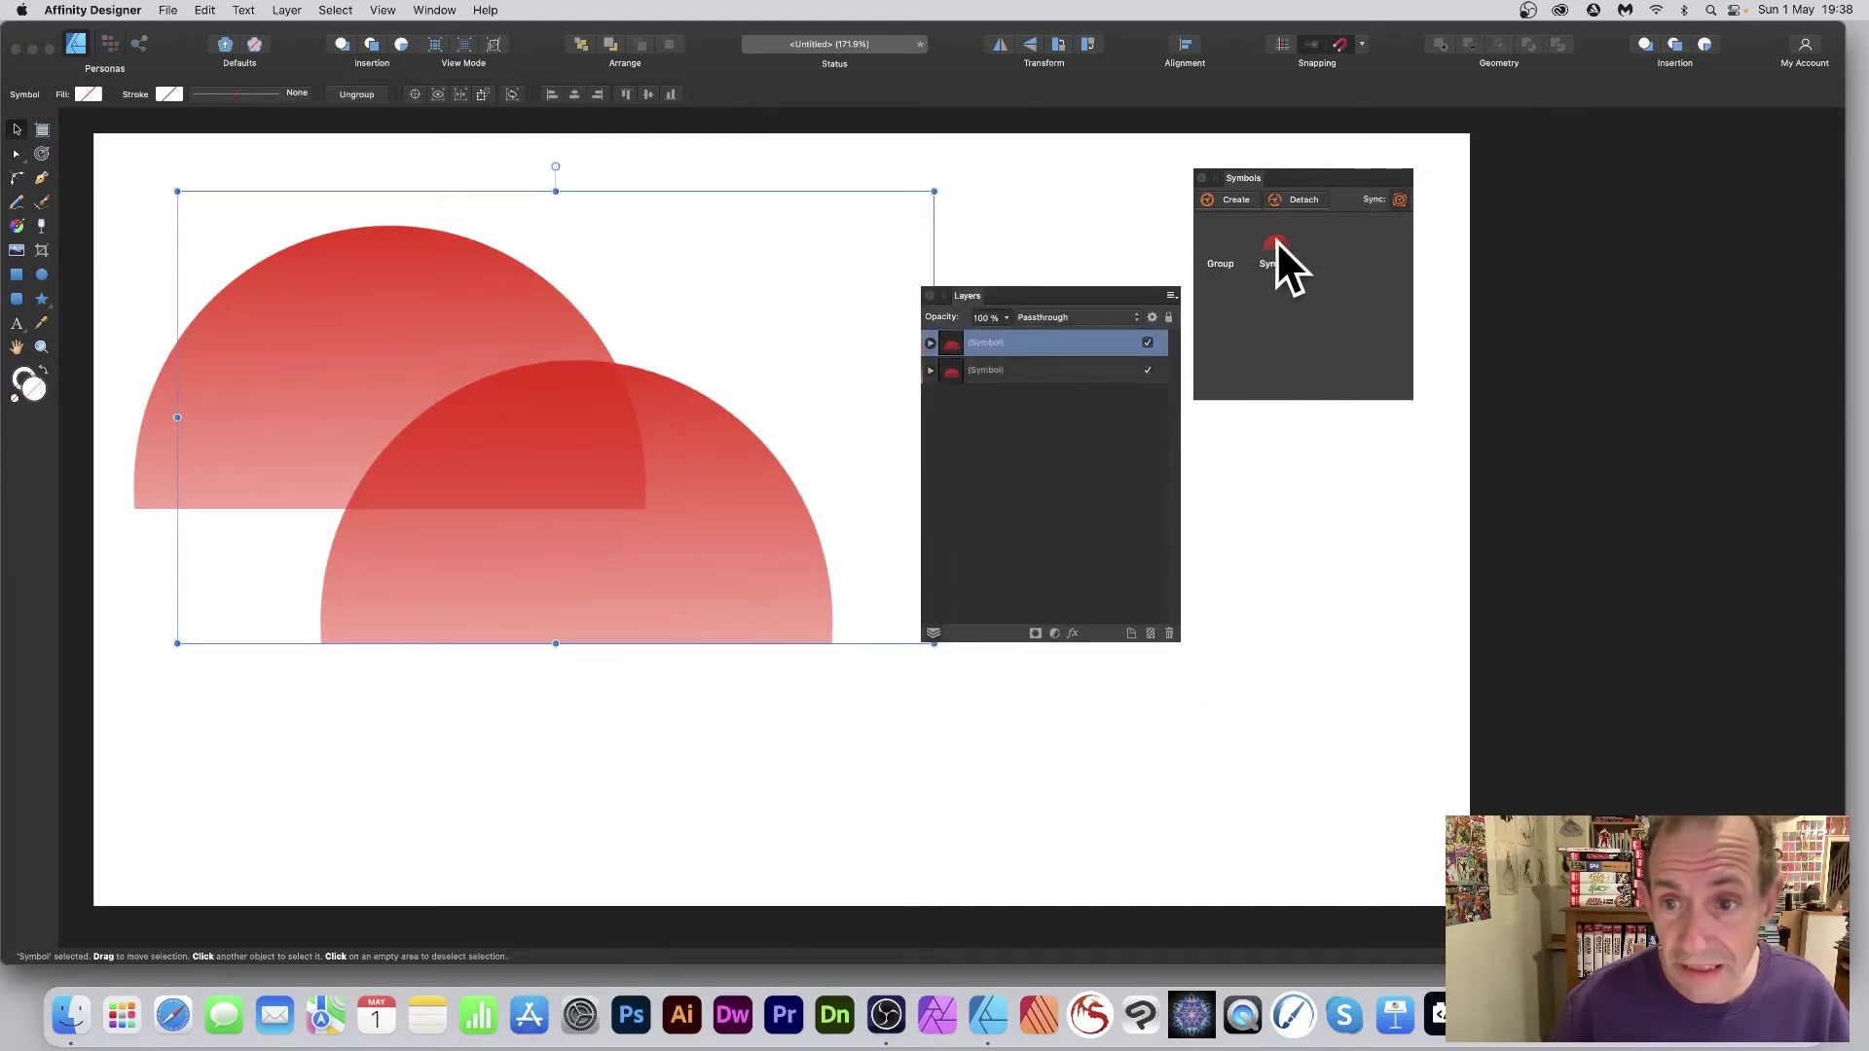
{"action": "left_click_drag", "start_coordinate": [1276, 242], "coordinate": [742, 214]}
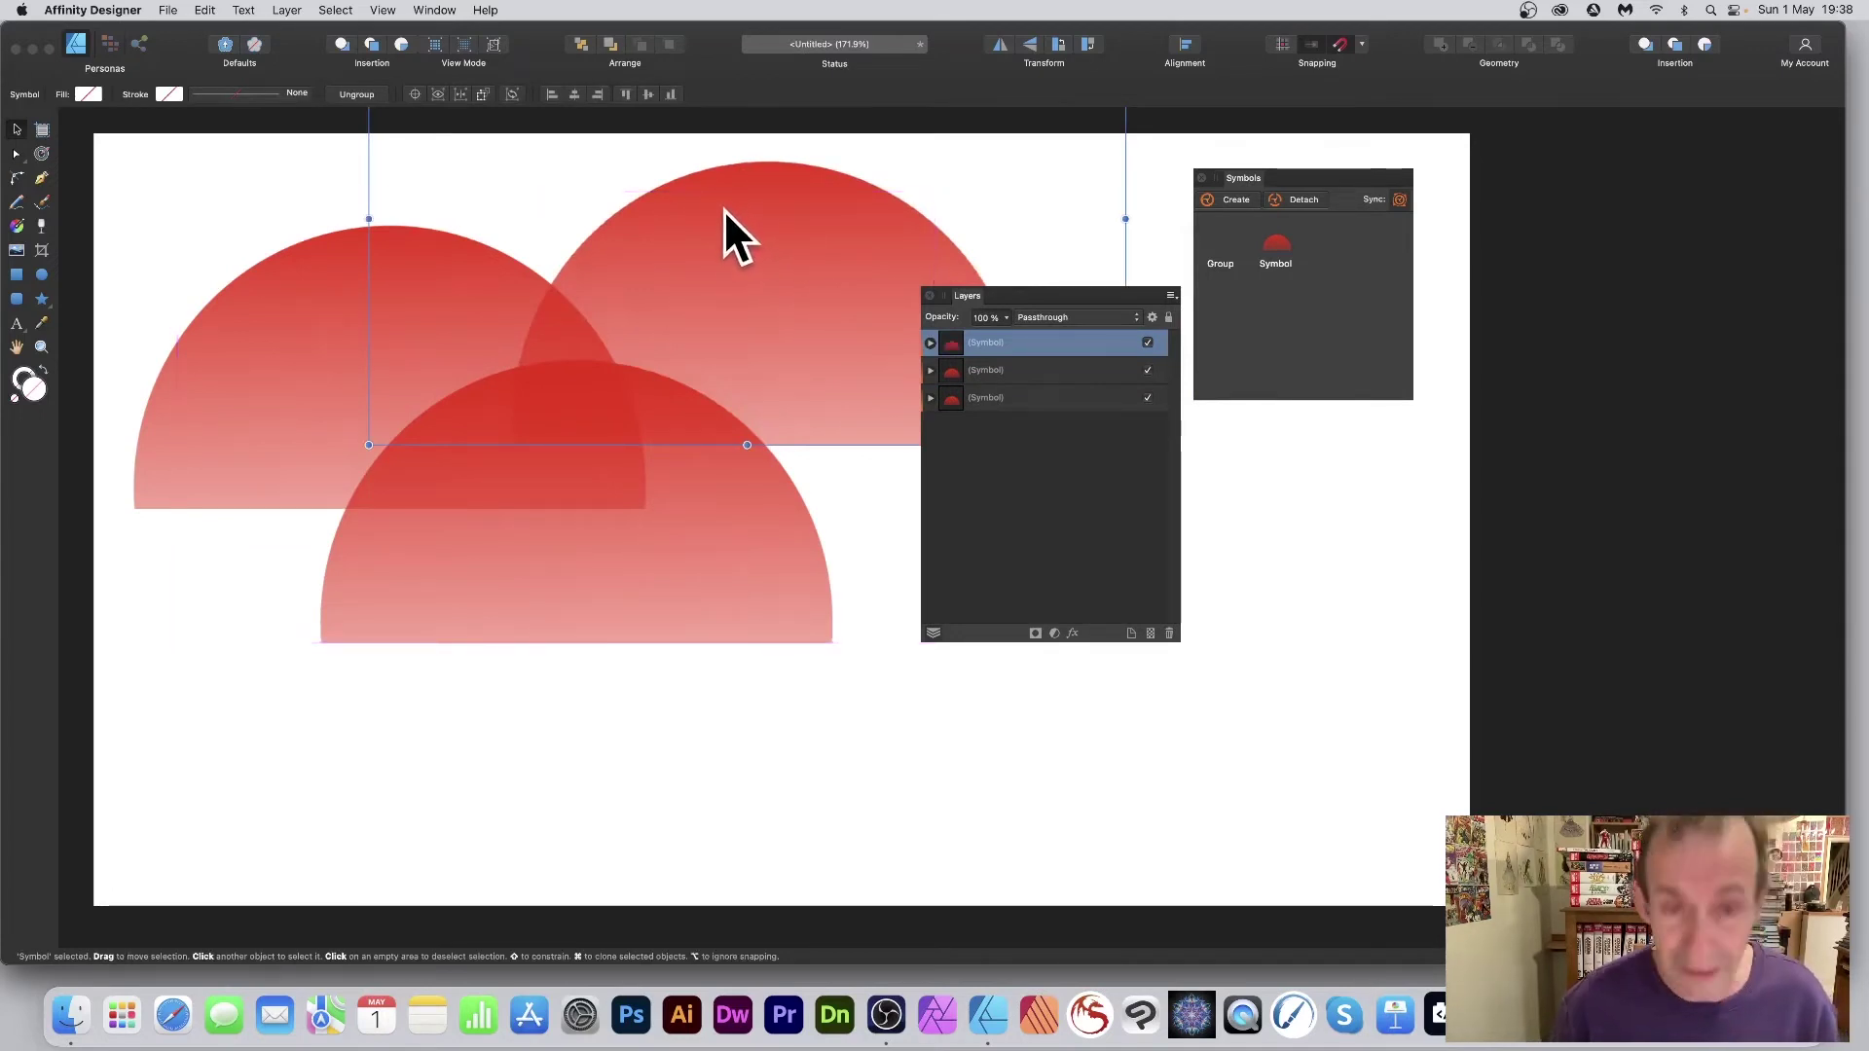
{"action": "left_click_drag", "start_coordinate": [740, 255], "coordinate": [434, 615]}
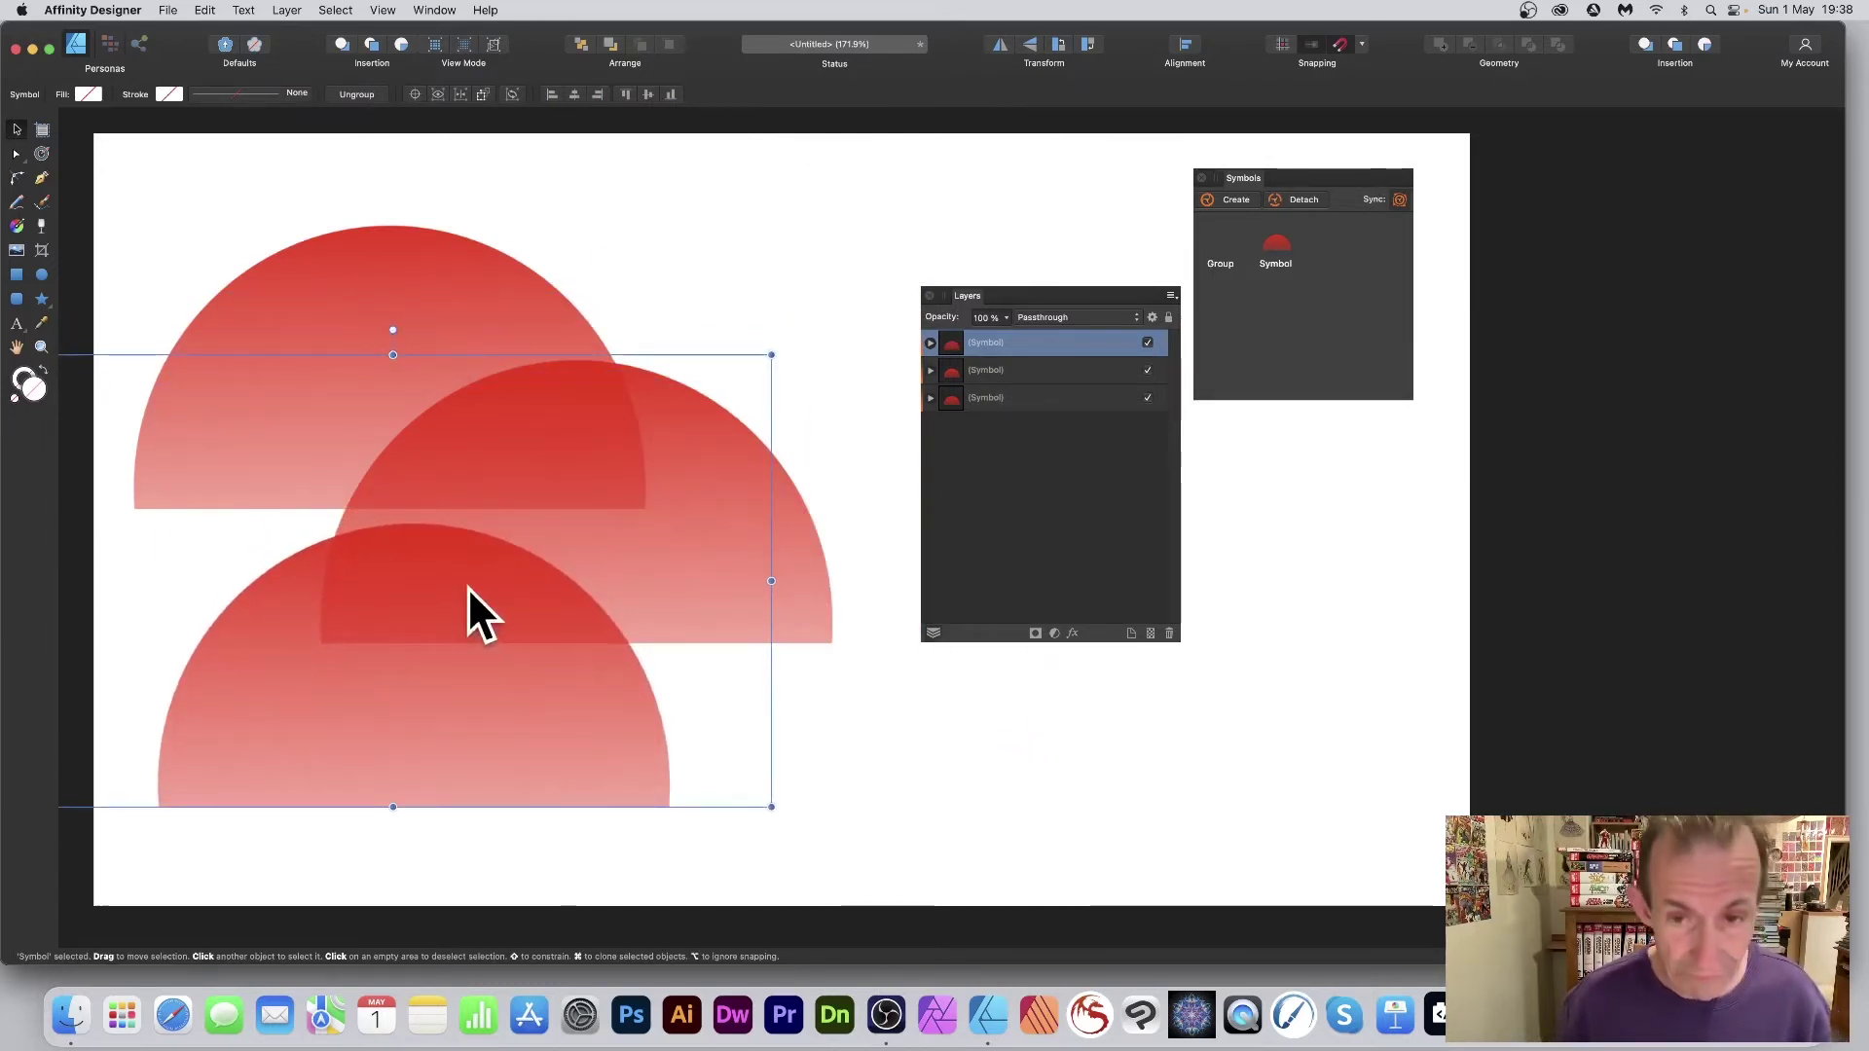
Add the fourth instance near the top and the fifth at lower right, then expand the first instance
{"action": "left_click_drag", "start_coordinate": [1276, 239], "coordinate": [799, 245]}
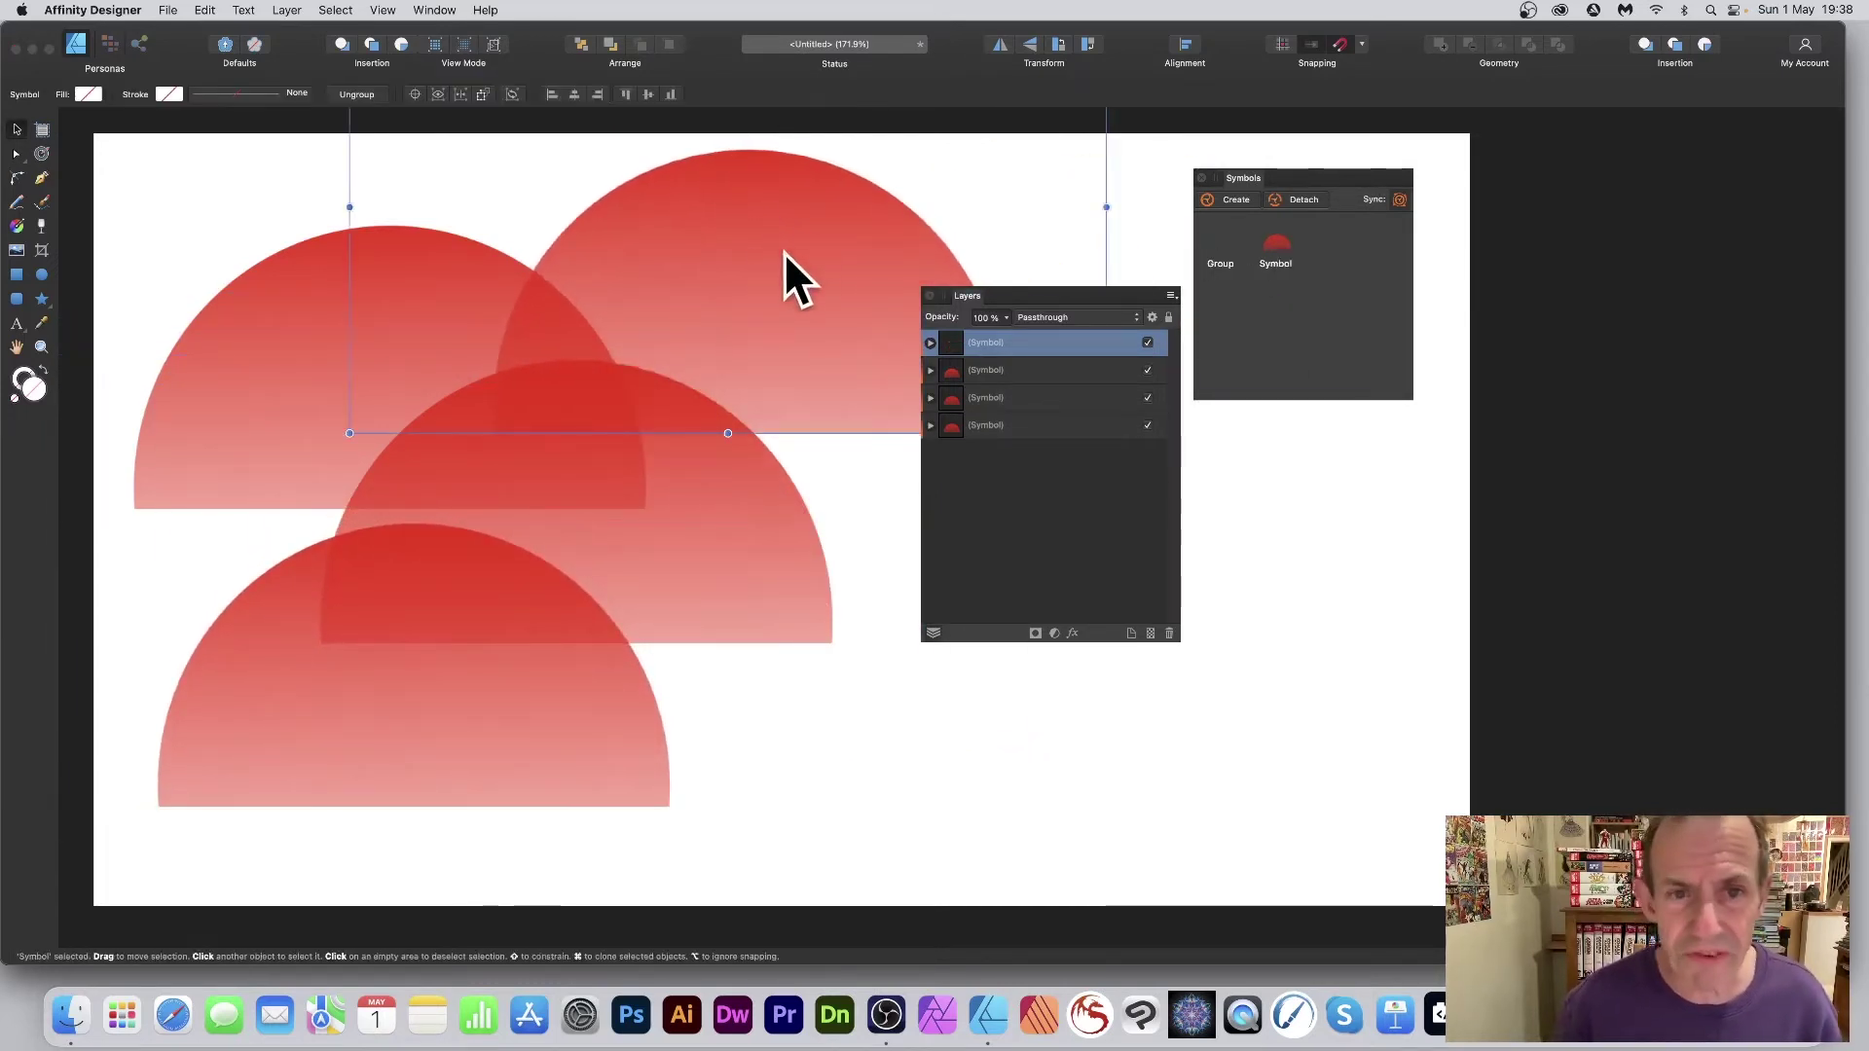
{"action": "left_click_drag", "start_coordinate": [1282, 242], "coordinate": [922, 401]}
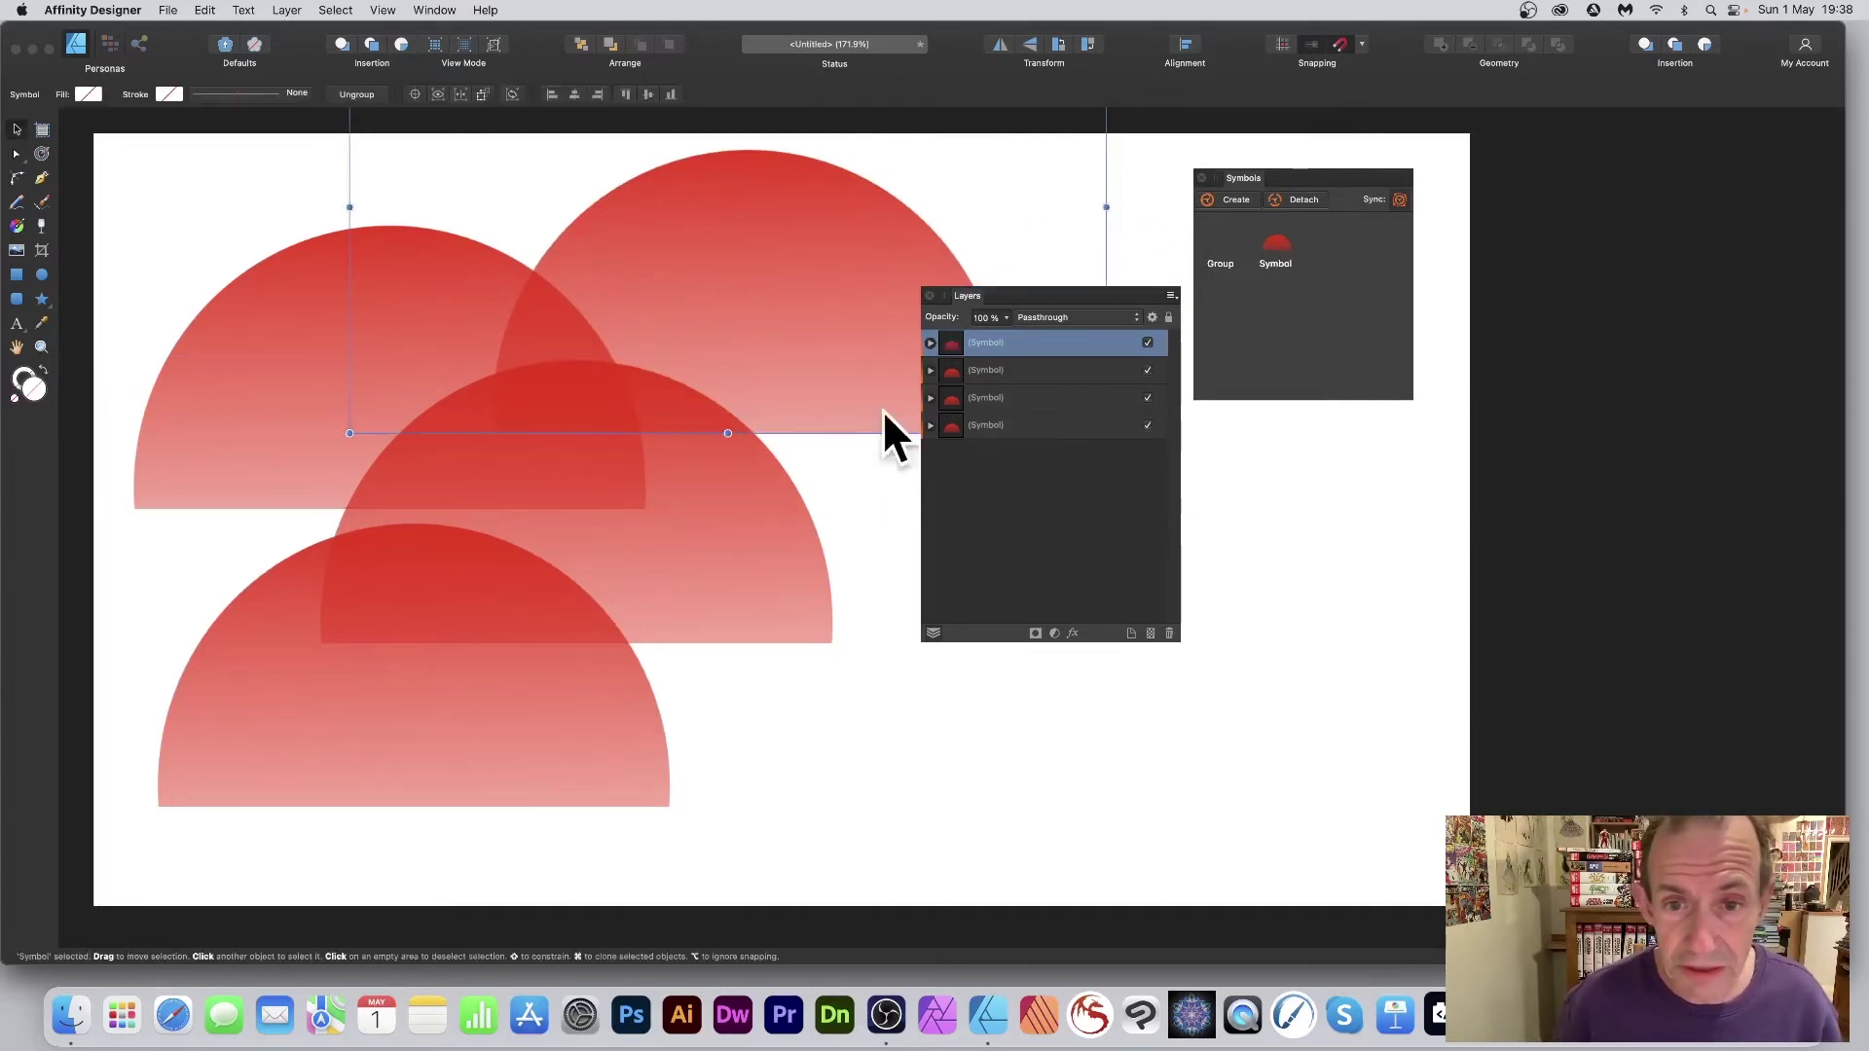
{"action": "left_click_drag", "start_coordinate": [968, 296], "coordinate": [1123, 417]}
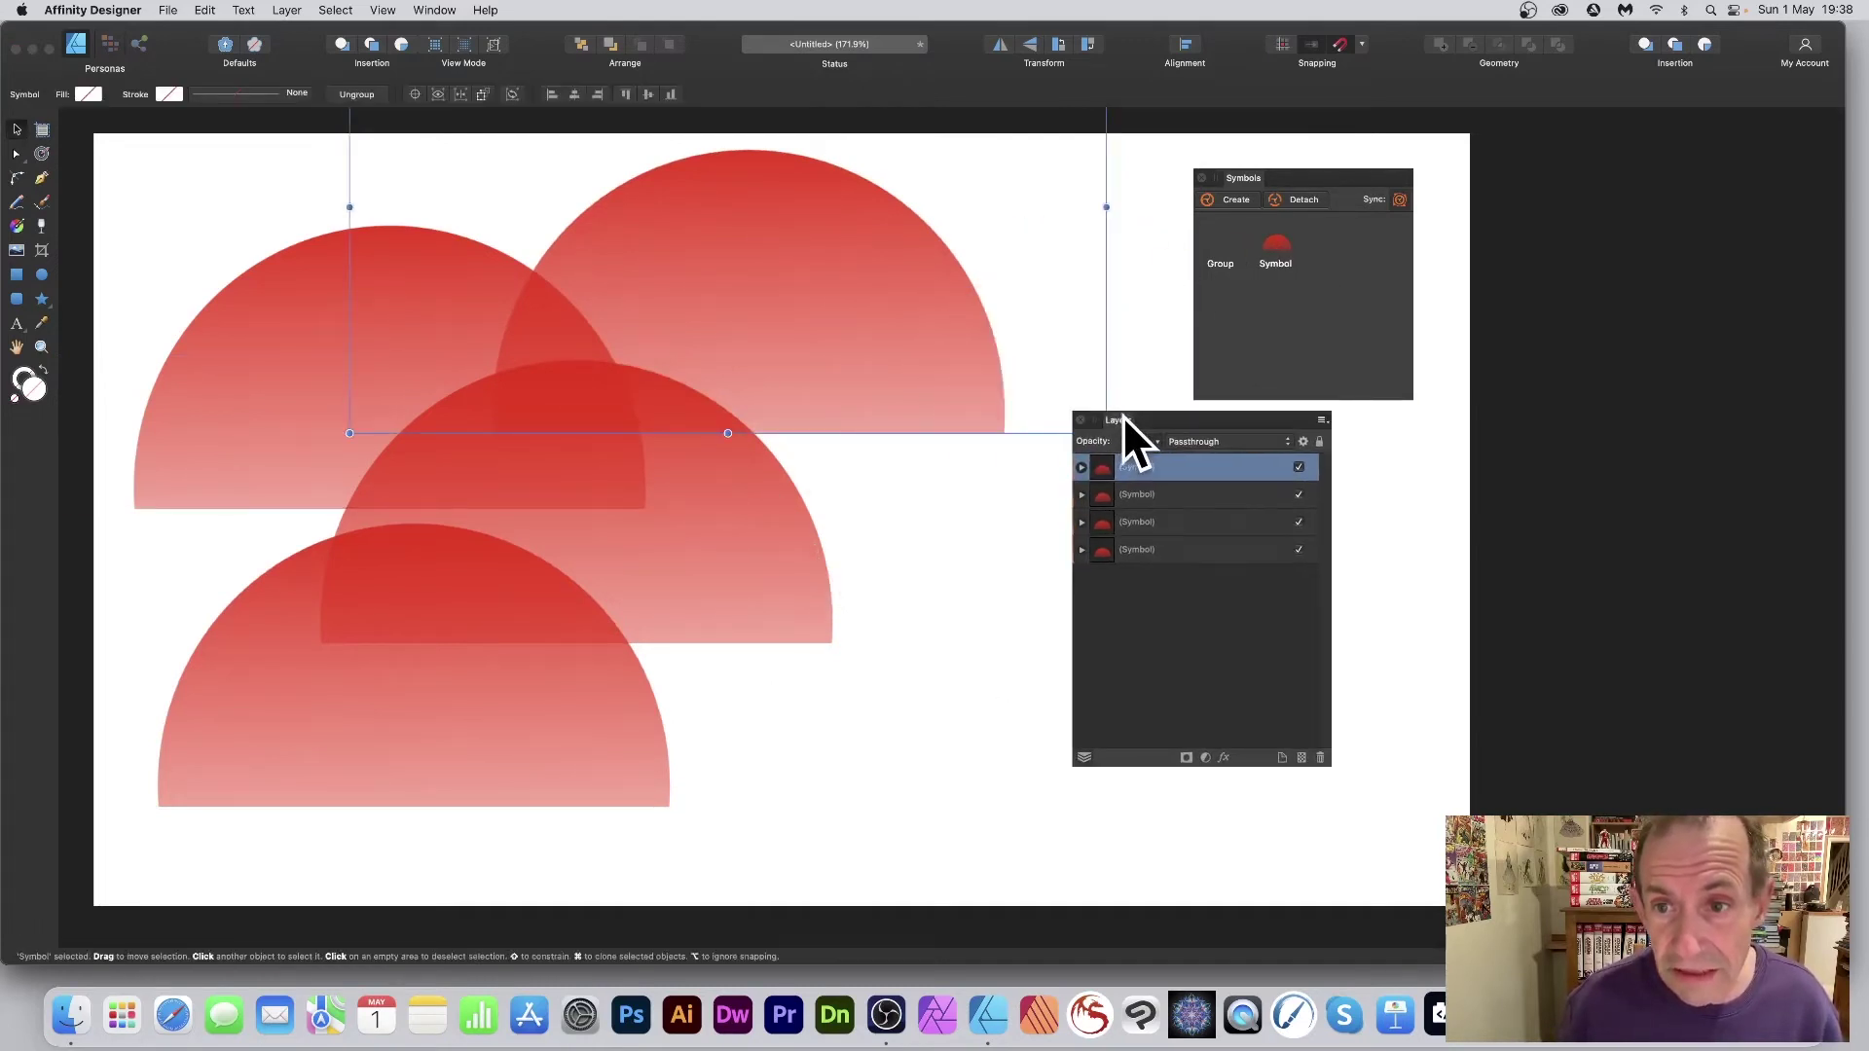
{"action": "left_click_drag", "start_coordinate": [1287, 253], "coordinate": [902, 483]}
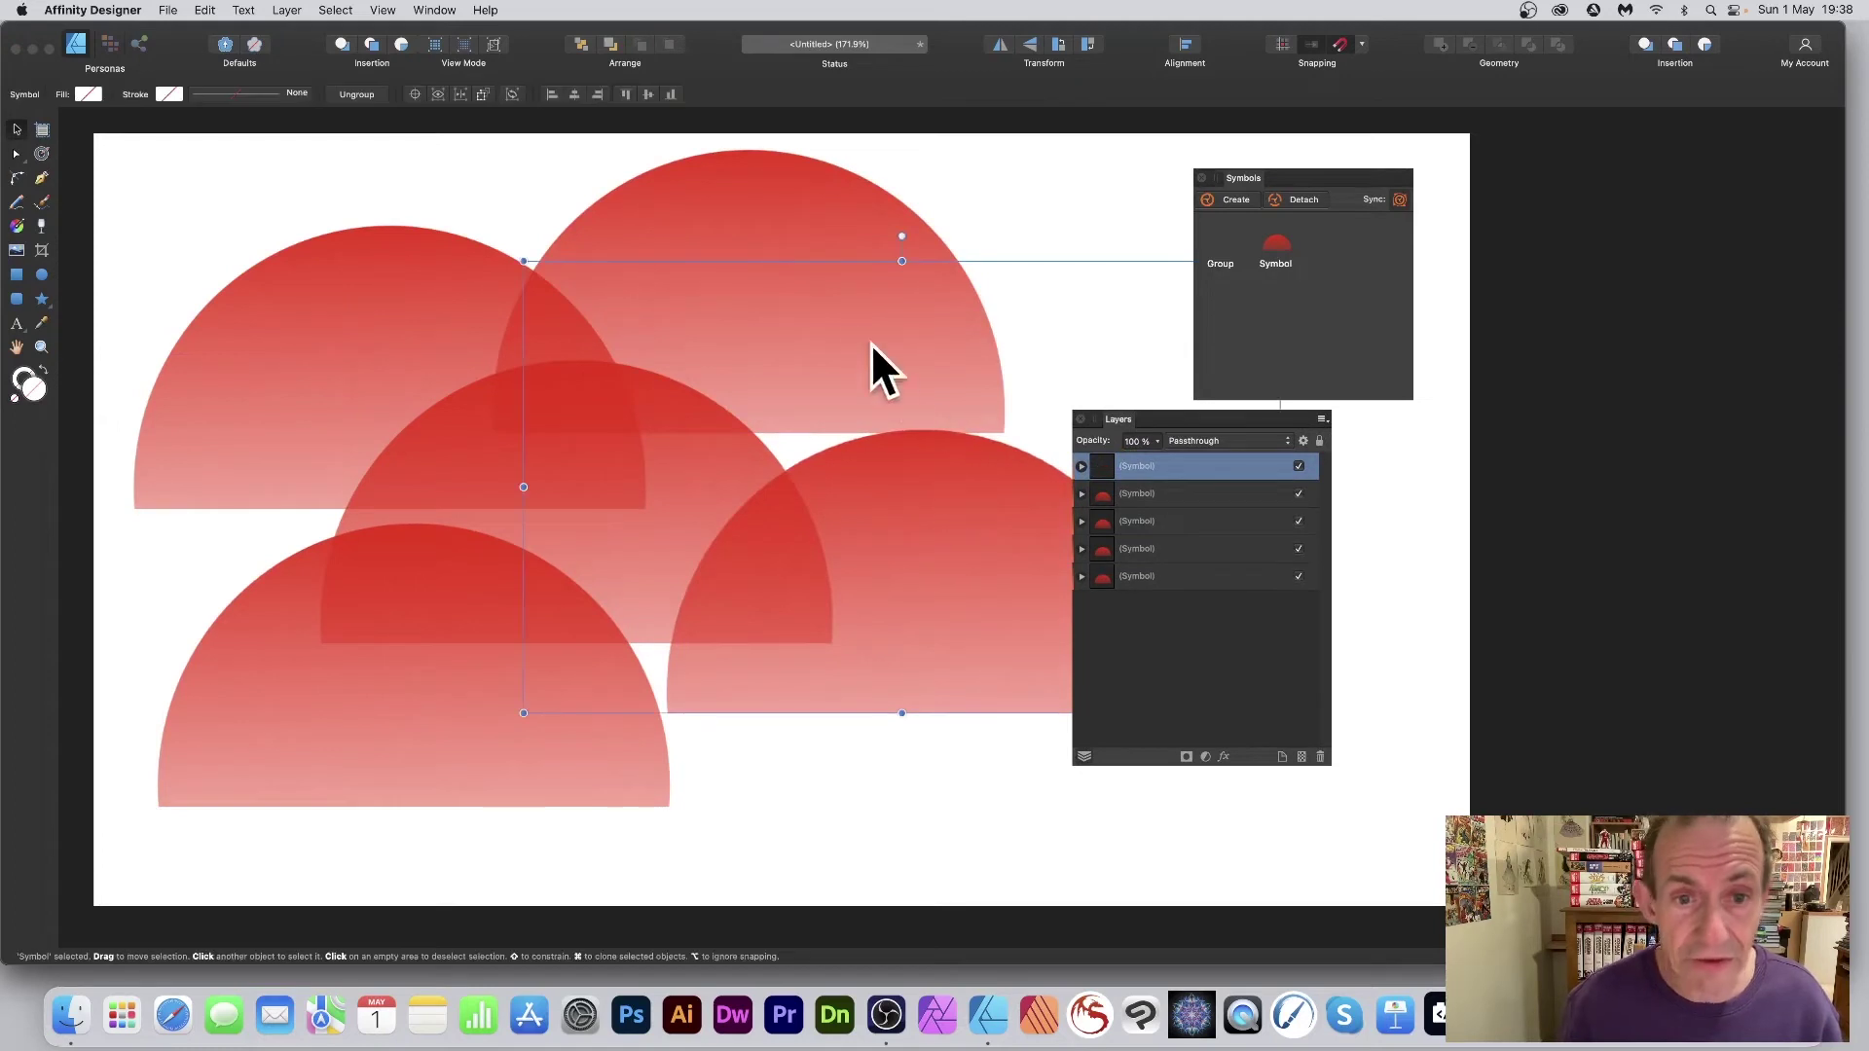
{"action": "left_click_drag", "start_coordinate": [866, 499], "coordinate": [798, 456]}
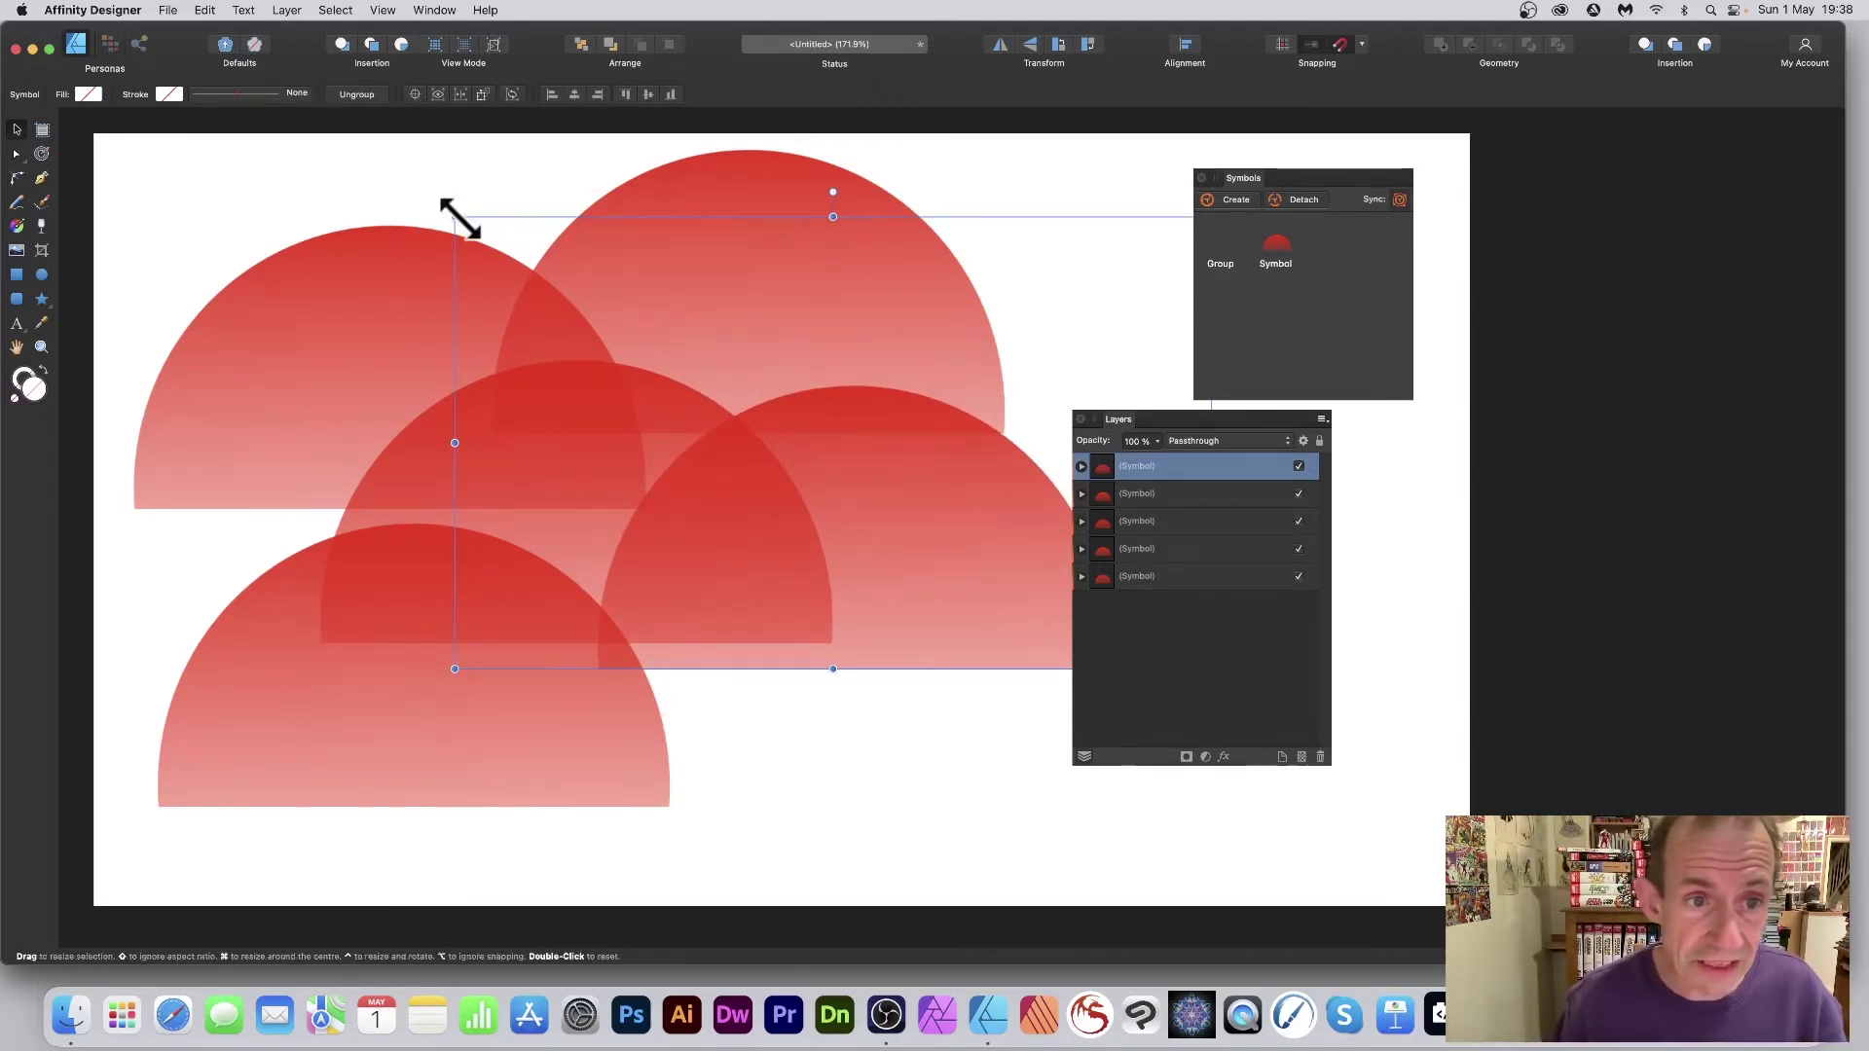
{"action": "left_click", "coordinate": [1081, 467]}
Select the gradient mask inside the first symbol instance and rotate it
{"action": "left_click", "coordinate": [1090, 507]}
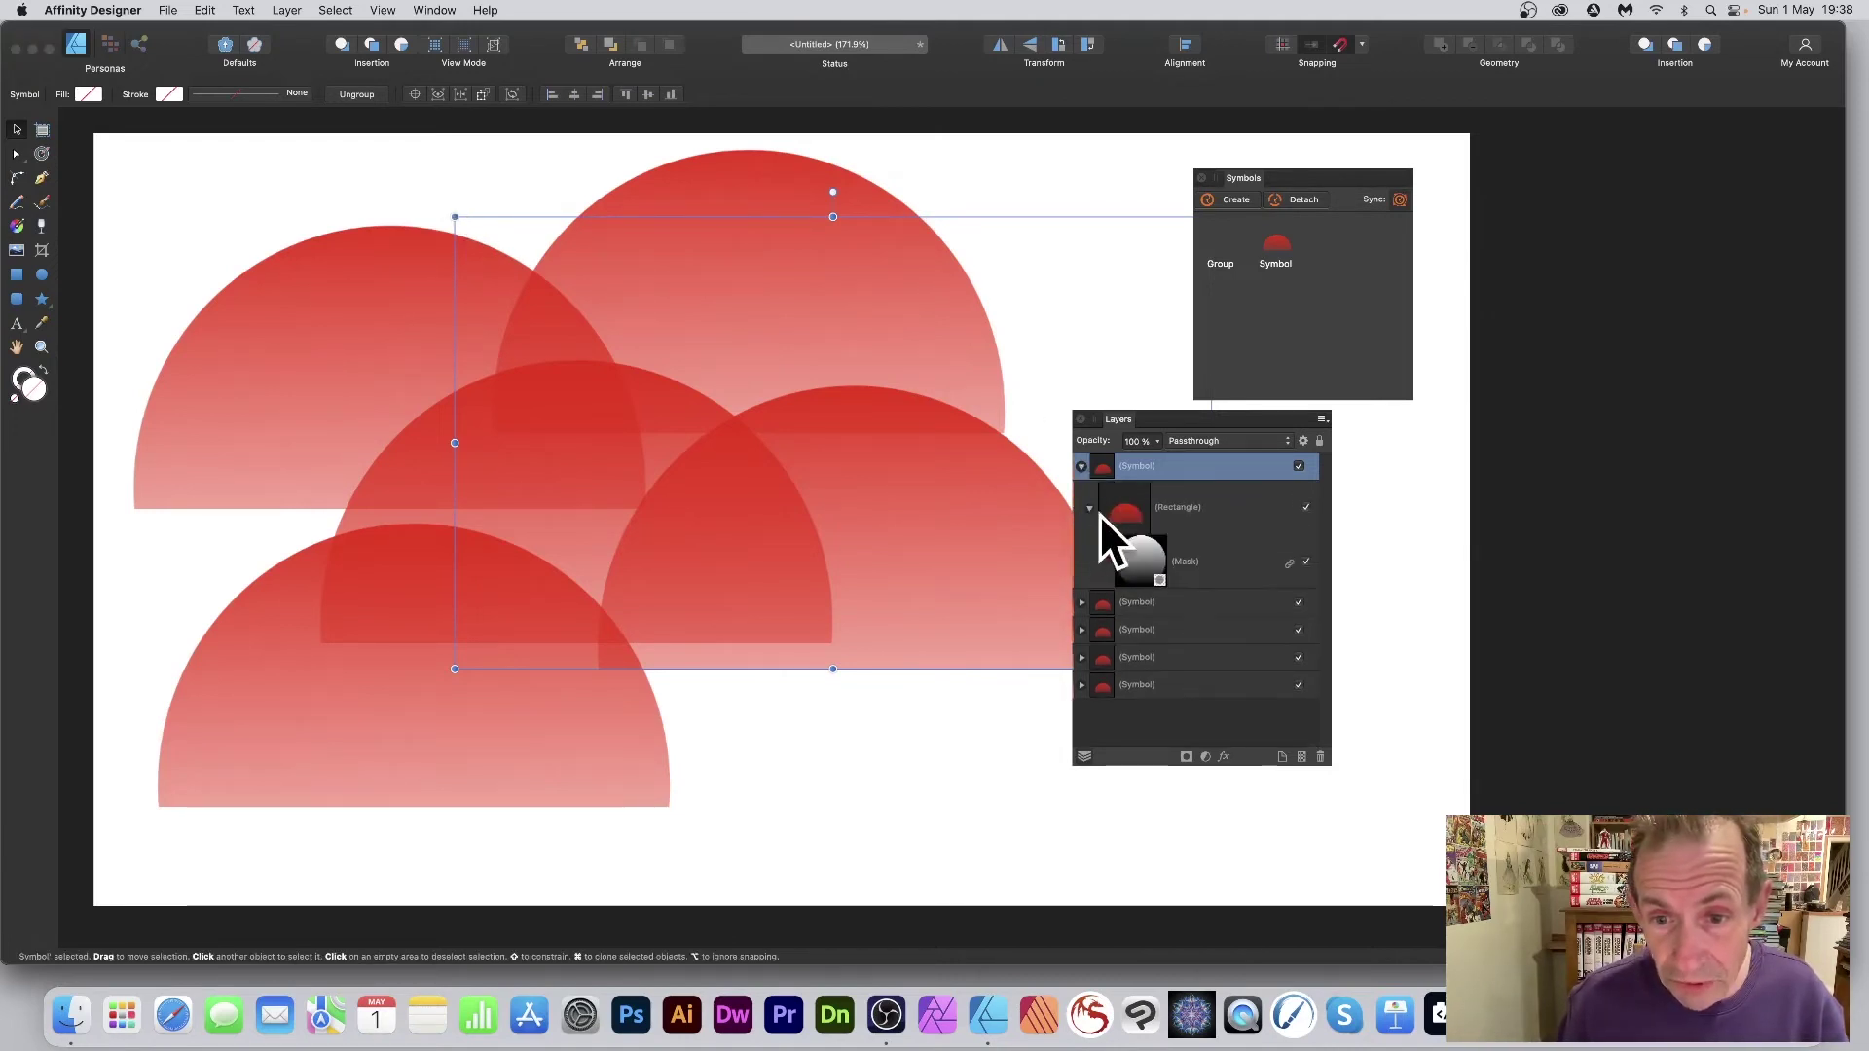
{"action": "left_click", "coordinate": [1136, 555]}
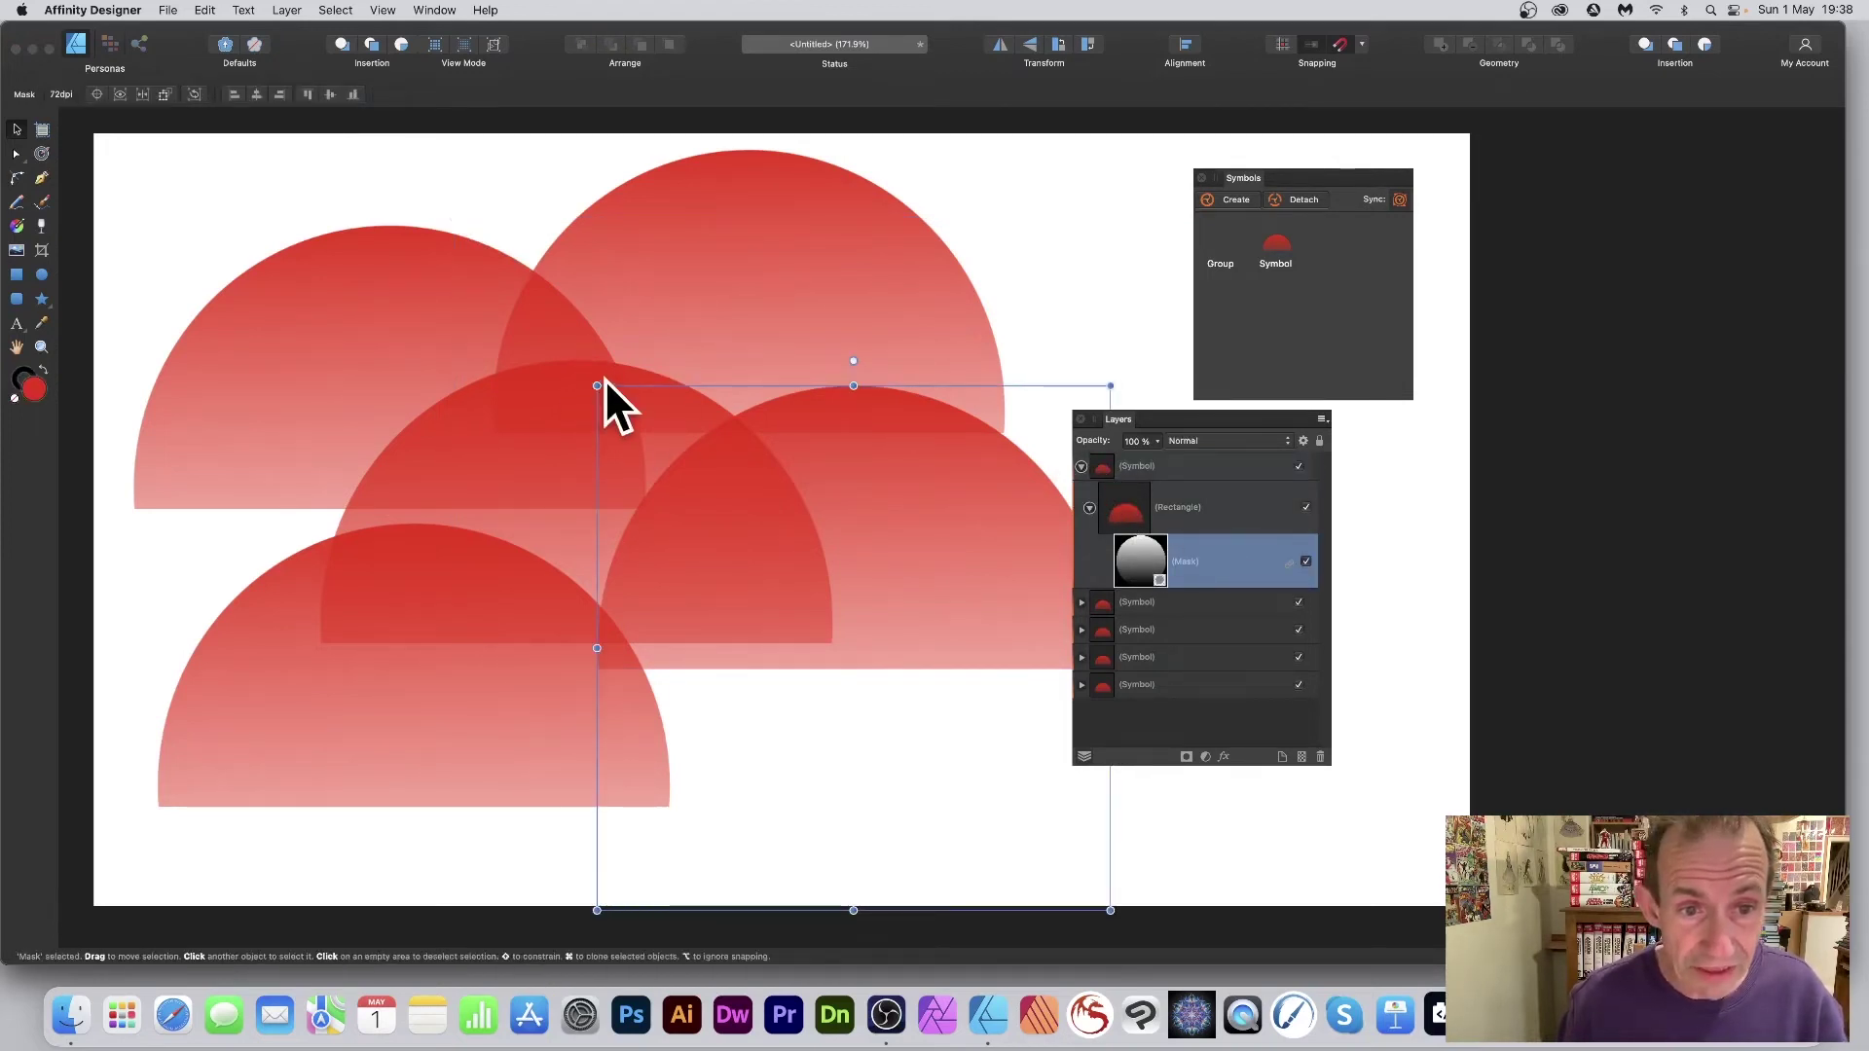
{"action": "left_click_drag", "start_coordinate": [600, 380], "coordinate": [1048, 284]}
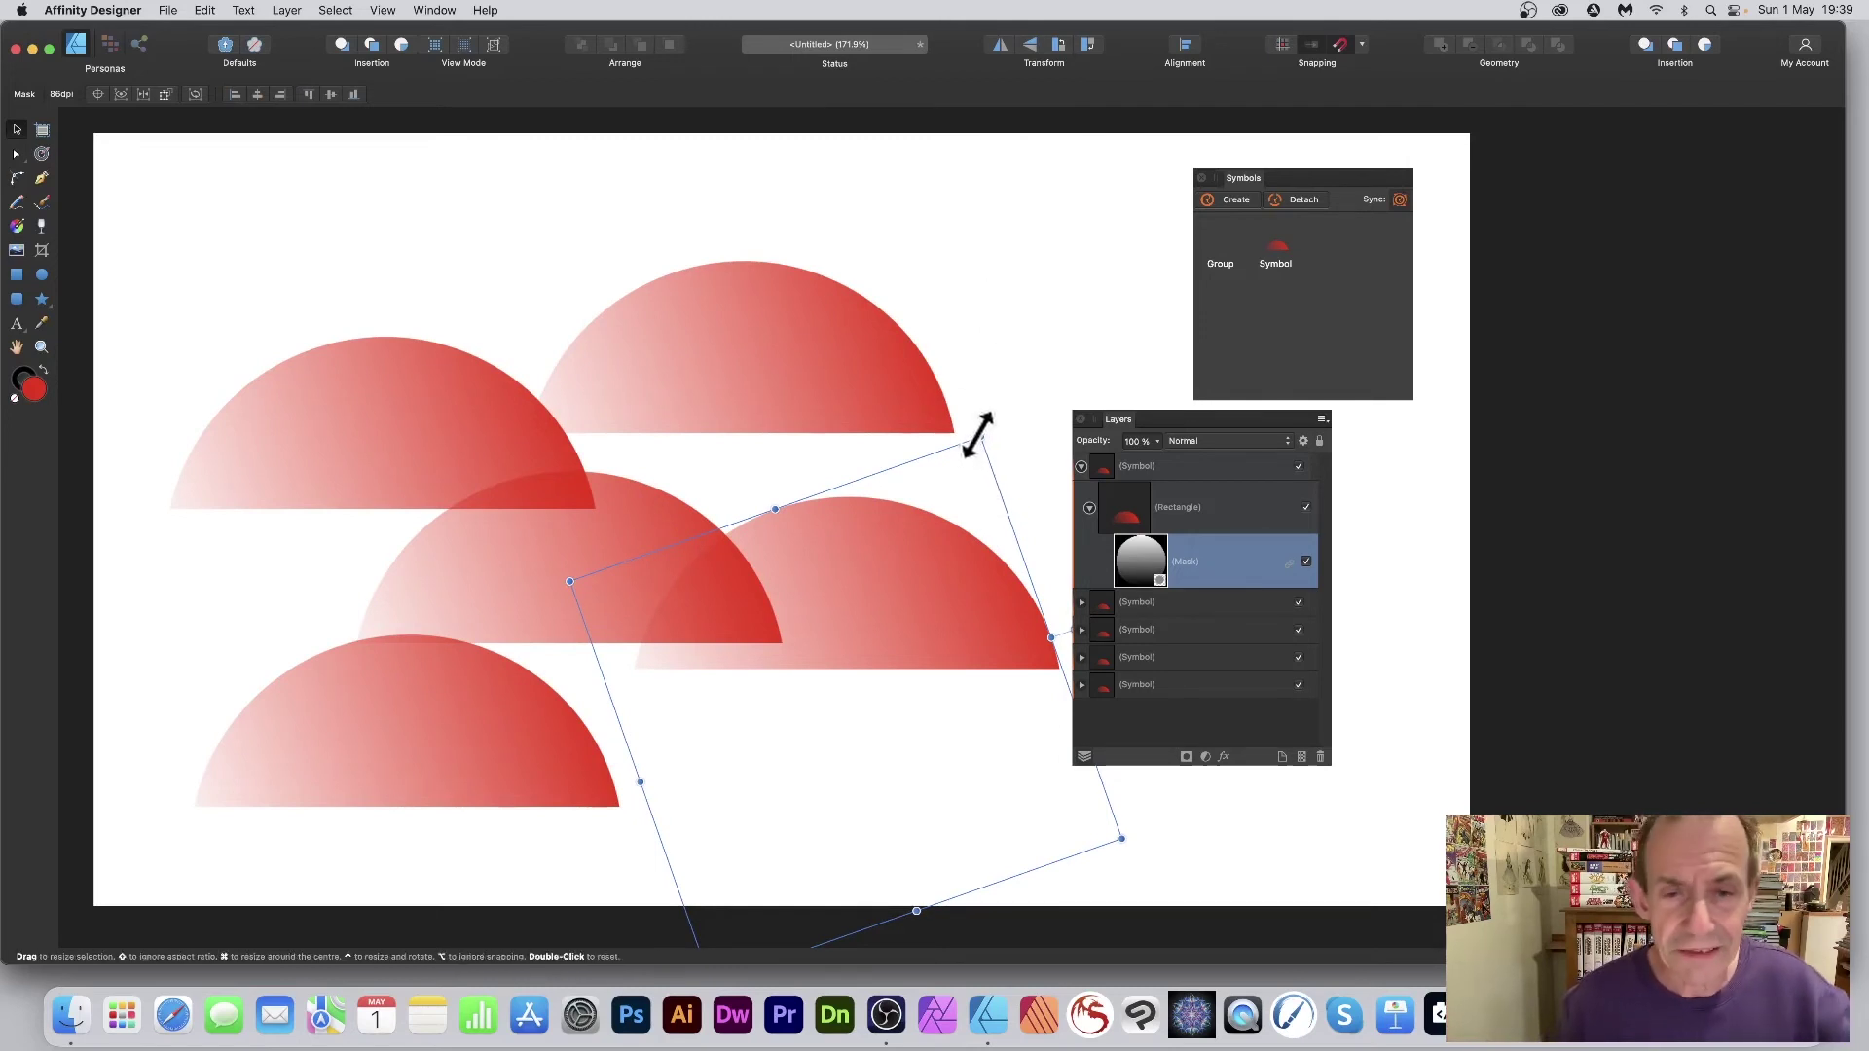
Enlarge, reposition and then shrink the mask so all five semicircles become smaller domes
{"action": "left_click_drag", "start_coordinate": [978, 431], "coordinate": [908, 369]}
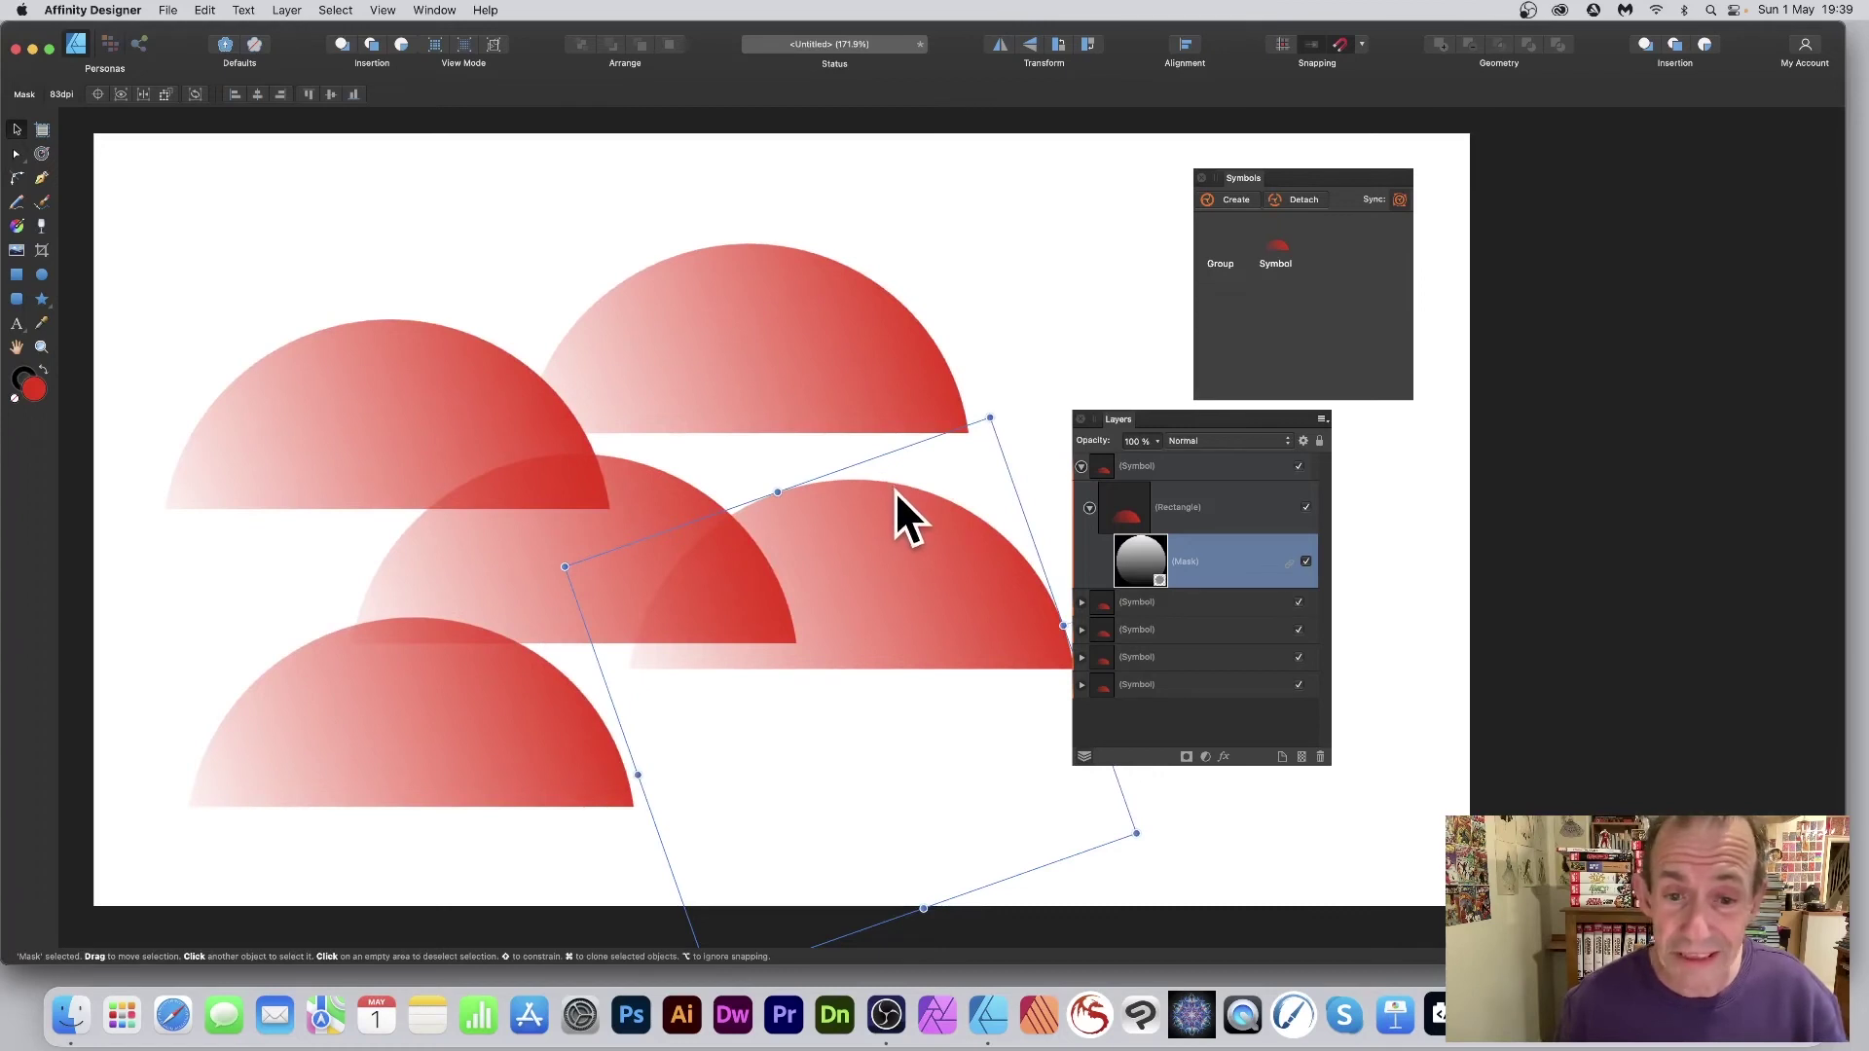
{"action": "left_click_drag", "start_coordinate": [886, 500], "coordinate": [876, 282]}
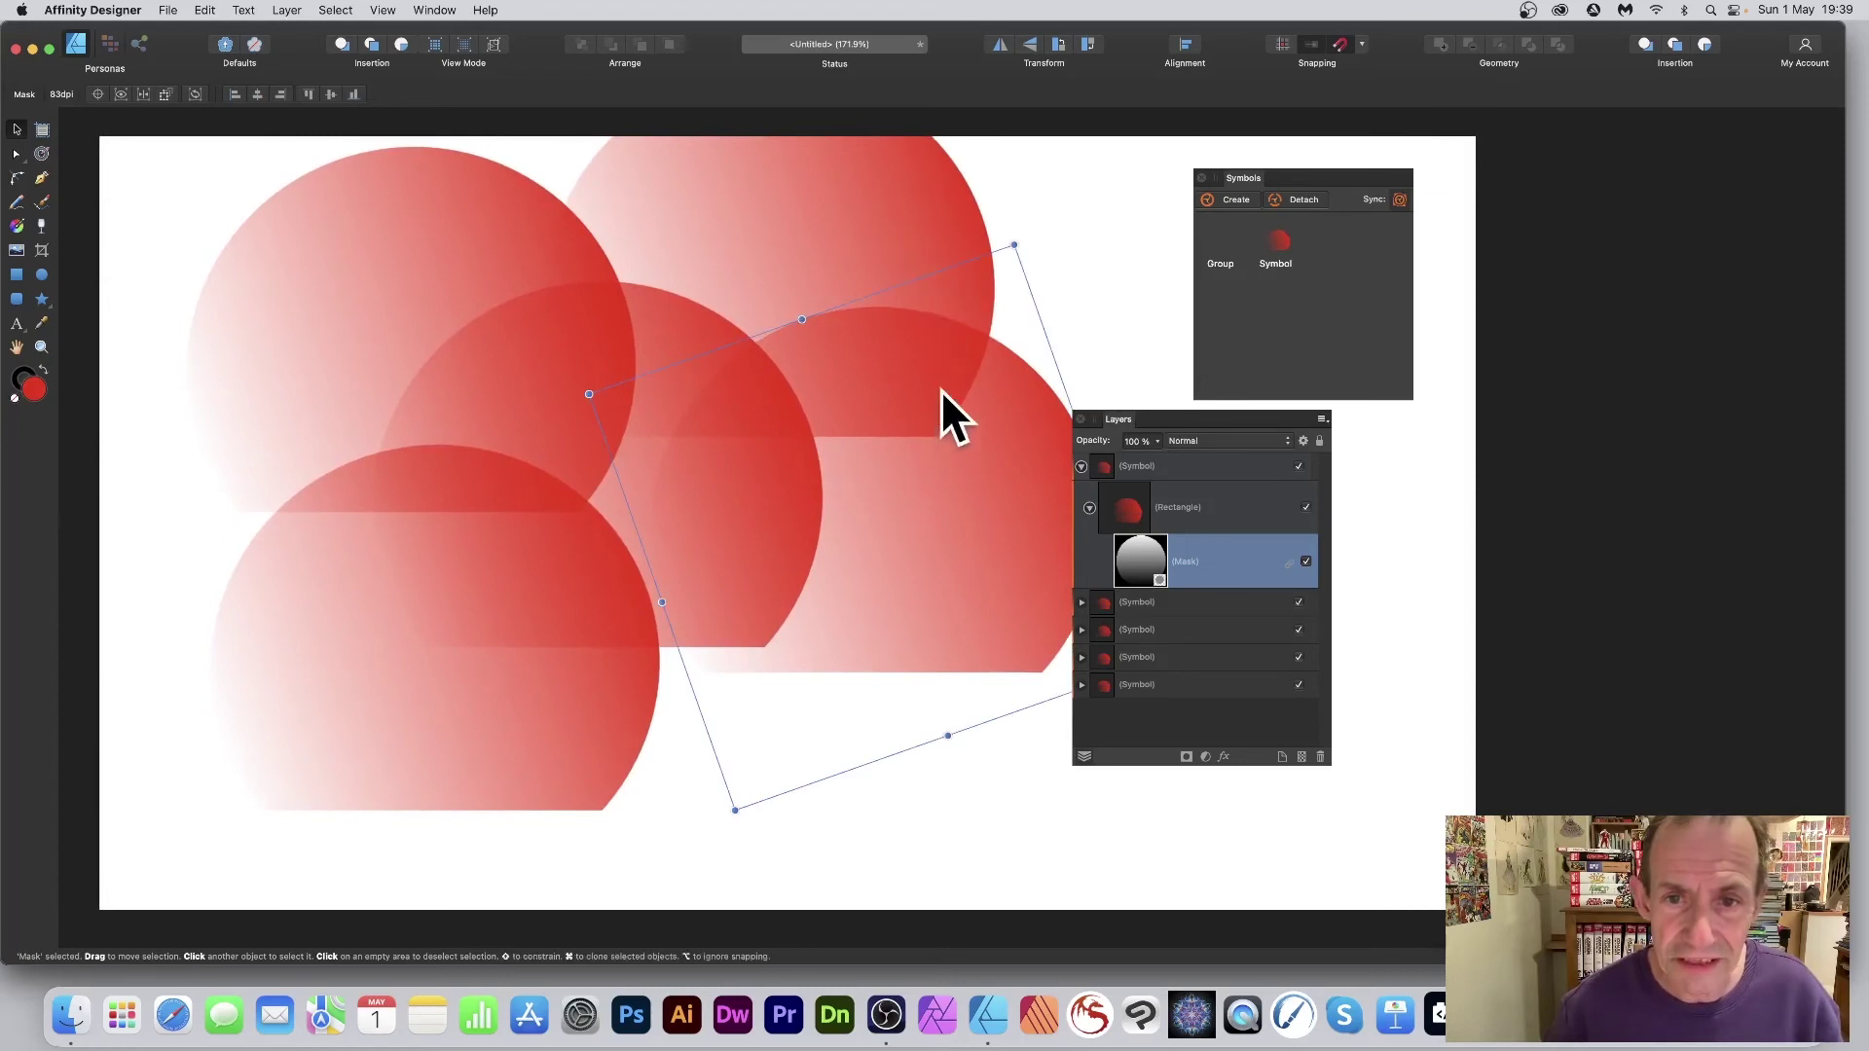
{"action": "left_click_drag", "start_coordinate": [1010, 245], "coordinate": [936, 393]}
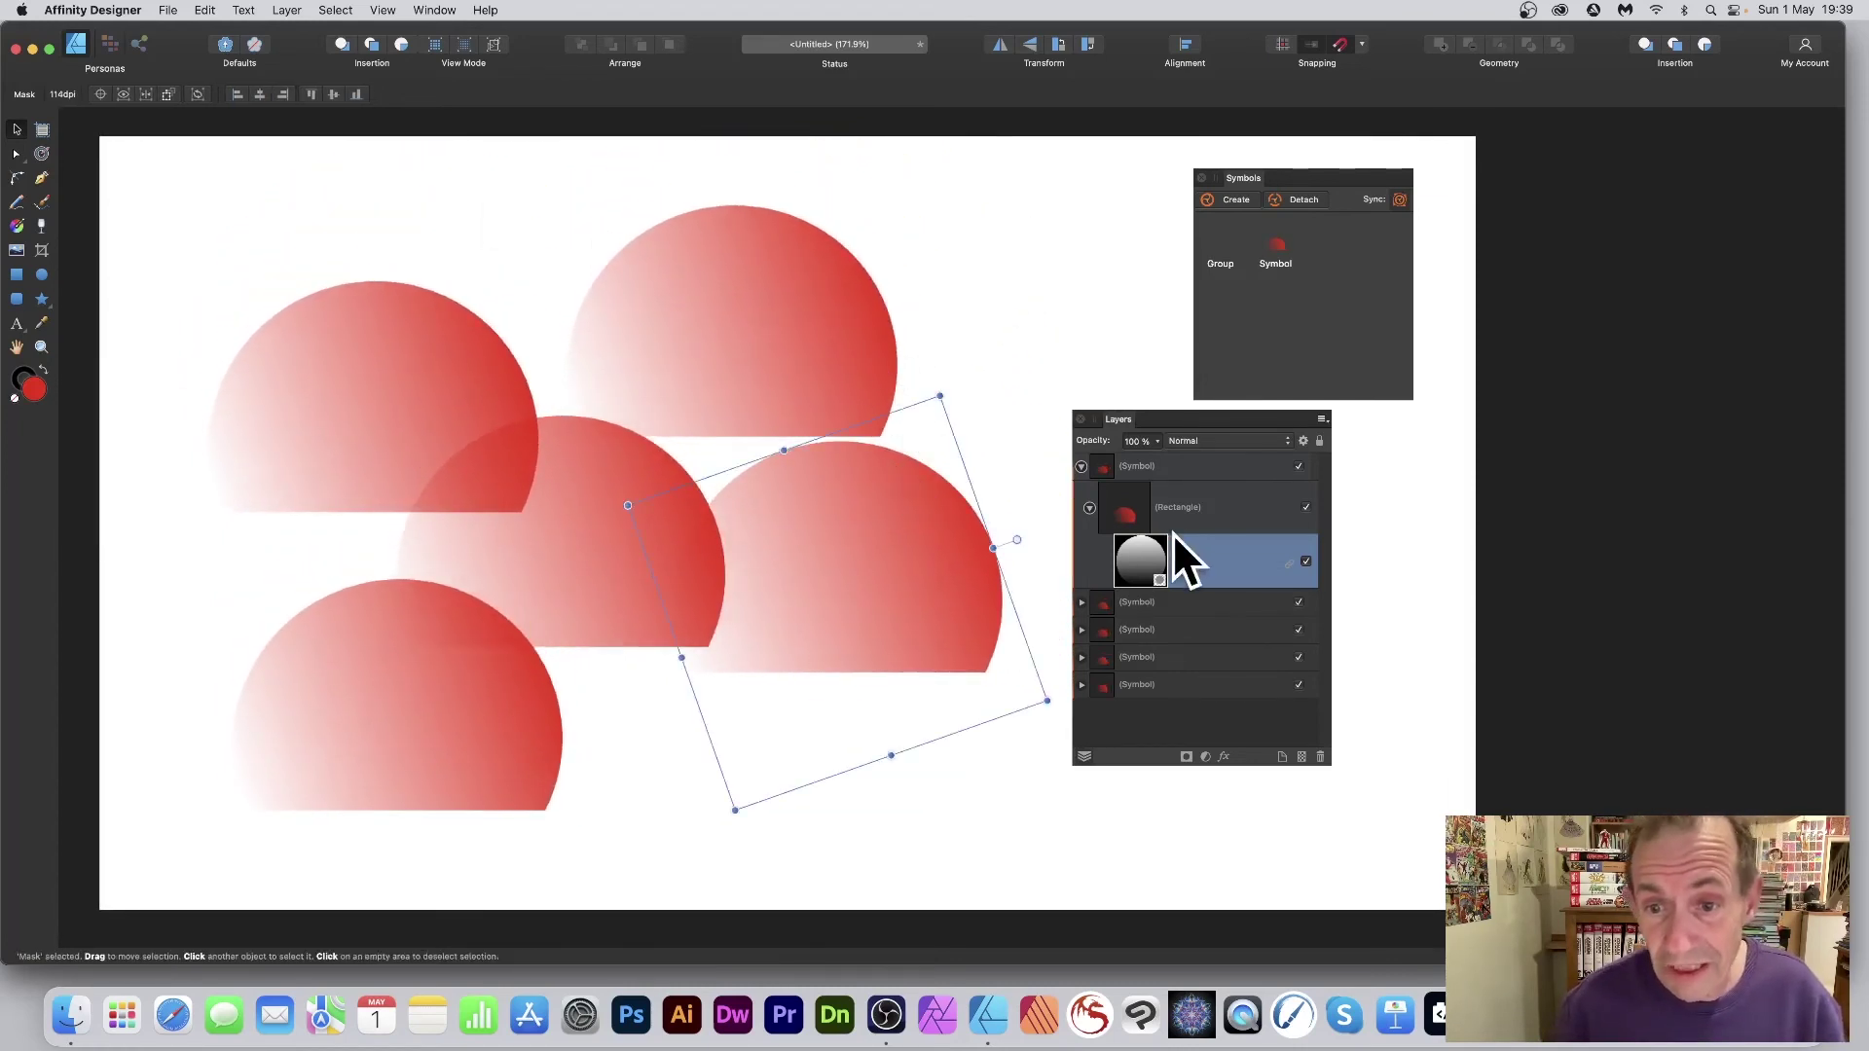
{"action": "left_click_drag", "start_coordinate": [1133, 417], "coordinate": [932, 276]}
Change the symbol rectangle's fill from red to deep blue, recolouring all five semicircles
{"action": "left_click", "coordinate": [927, 348]}
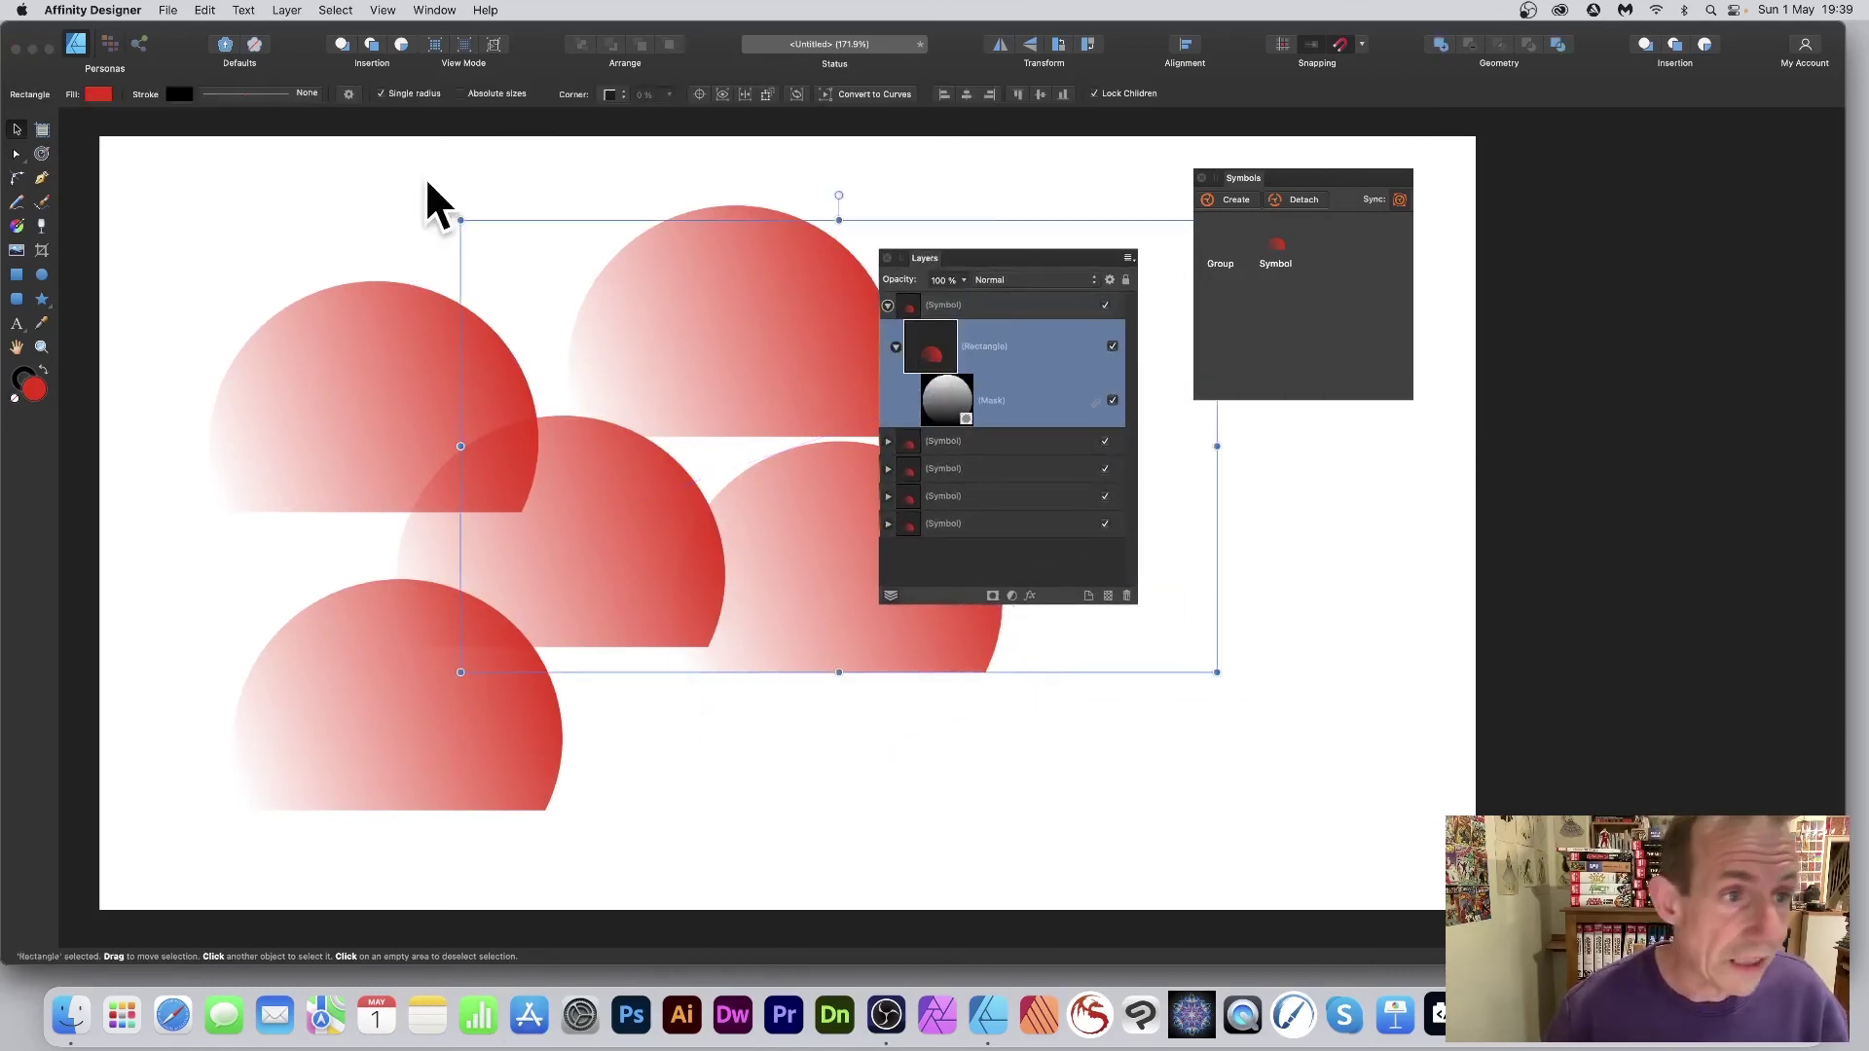
{"action": "left_click", "coordinate": [95, 92]}
{"action": "mouse_move", "coordinate": [210, 220]}
{"action": "left_mouse_down"}
{"action": "mouse_move", "coordinate": [222, 240]}
{"action": "mouse_move", "coordinate": [271, 220]}
{"action": "mouse_move", "coordinate": [209, 238]}
{"action": "mouse_move", "coordinate": [152, 213]}
{"action": "mouse_move", "coordinate": [244, 255]}
{"action": "mouse_move", "coordinate": [228, 246]}
{"action": "left_mouse_up"}
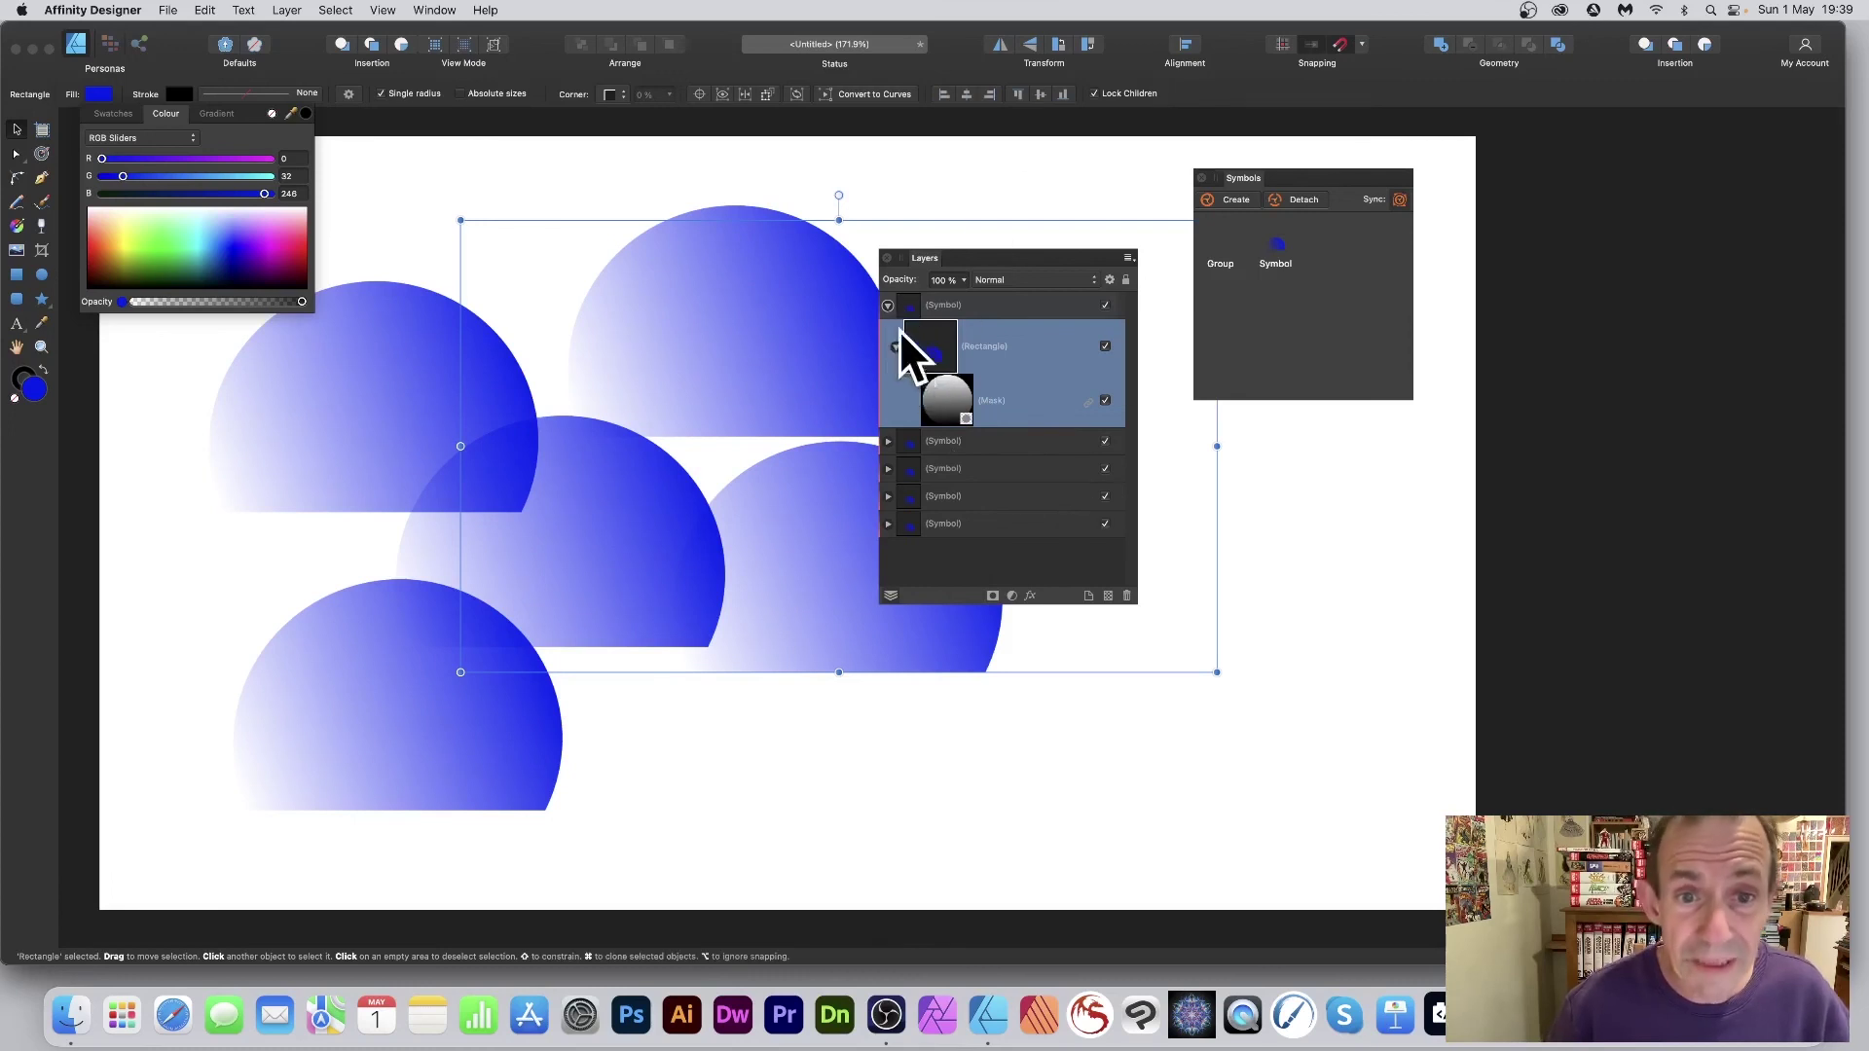
Resize and reposition the symbol's blue rectangle so all five domes grow taller with lower flat bases
{"action": "mouse_move", "coordinate": [461, 220]}
{"action": "left_mouse_down"}
{"action": "mouse_move", "coordinate": [616, 340]}
{"action": "mouse_move", "coordinate": [430, 168]}
{"action": "mouse_move", "coordinate": [432, 202]}
{"action": "left_mouse_up"}
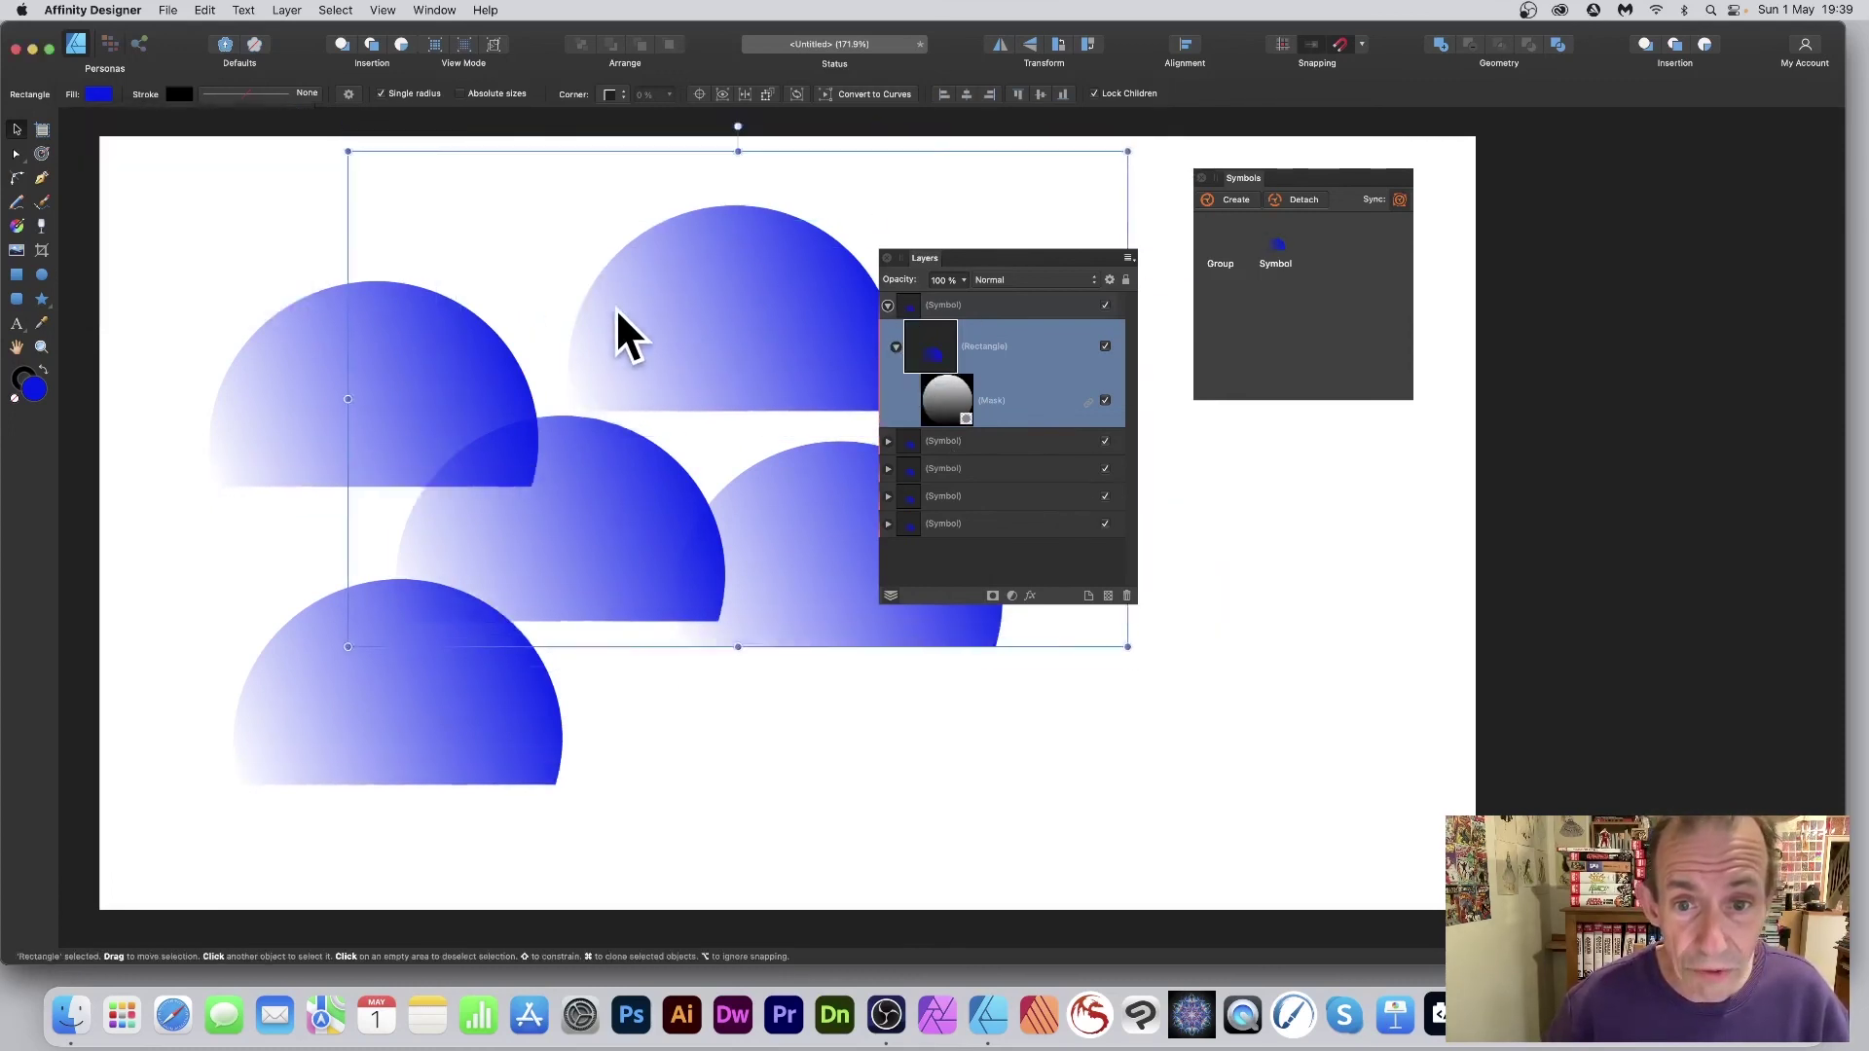
{"action": "left_click_drag", "start_coordinate": [701, 357], "coordinate": [680, 374]}
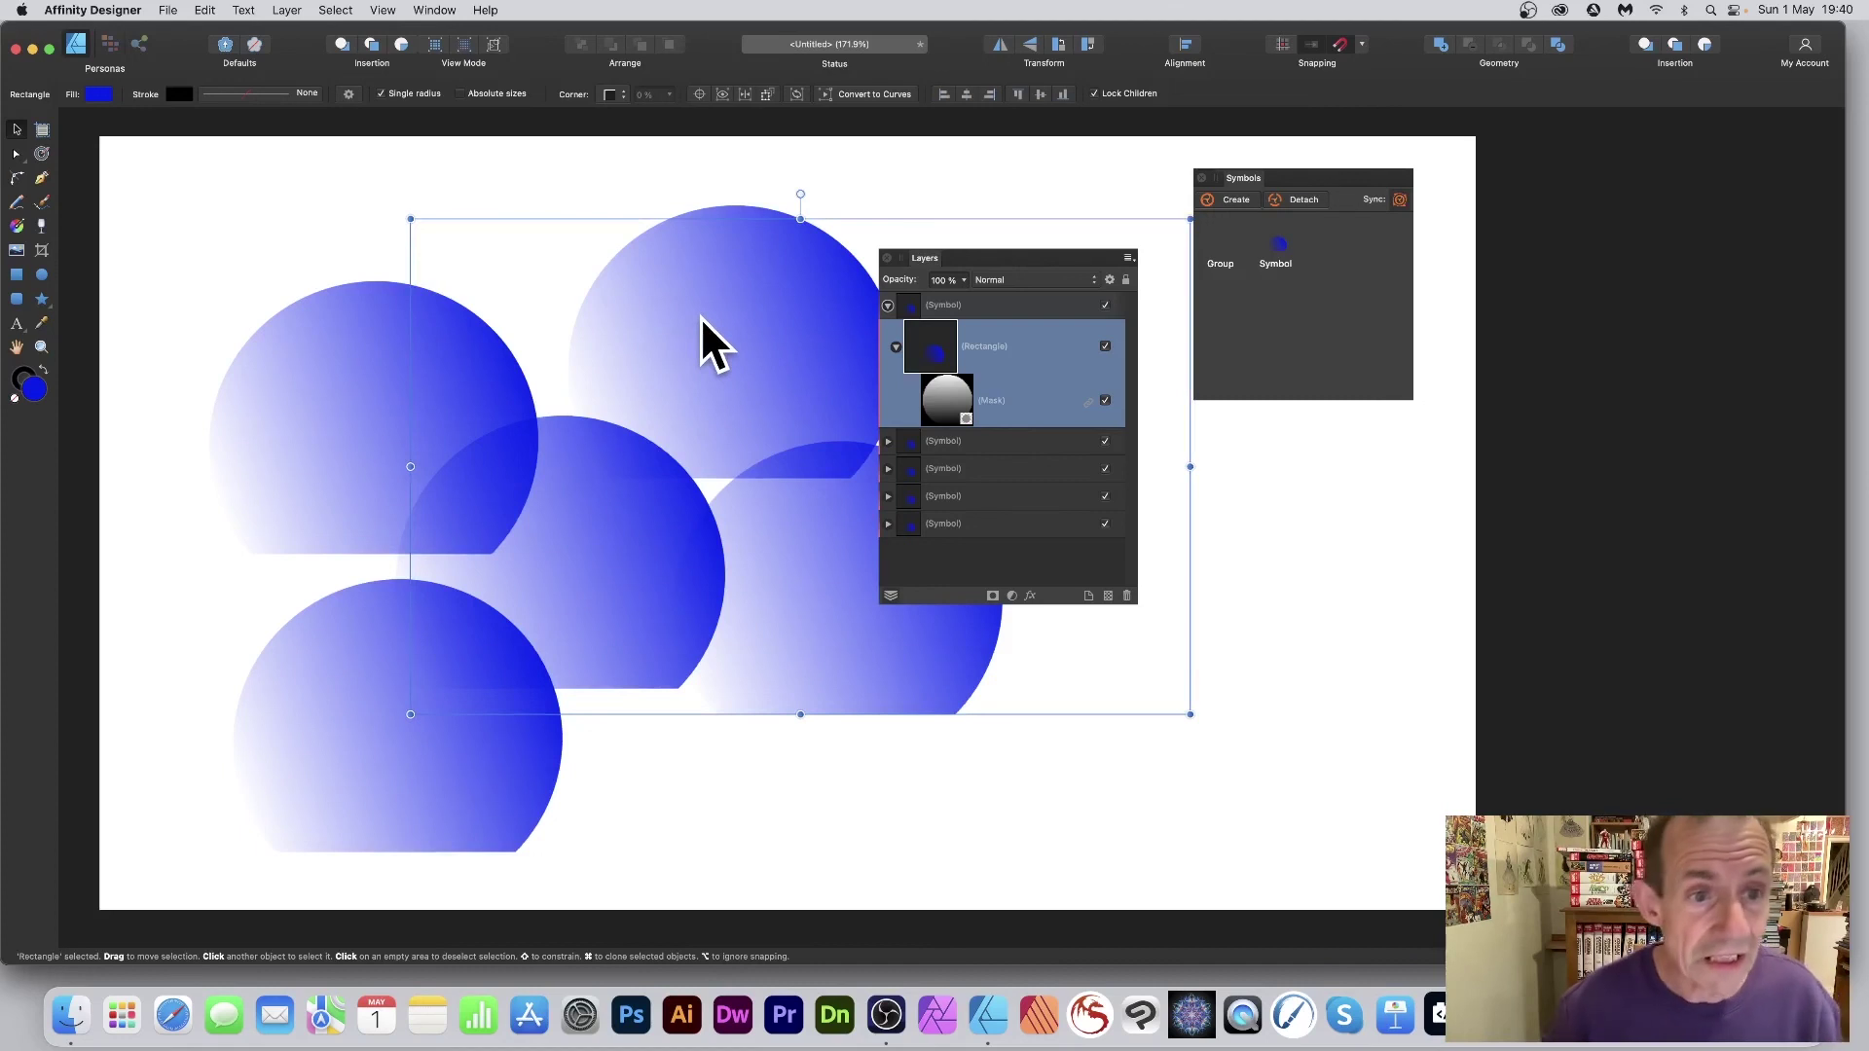
{"action": "left_click_drag", "start_coordinate": [411, 220], "coordinate": [523, 270]}
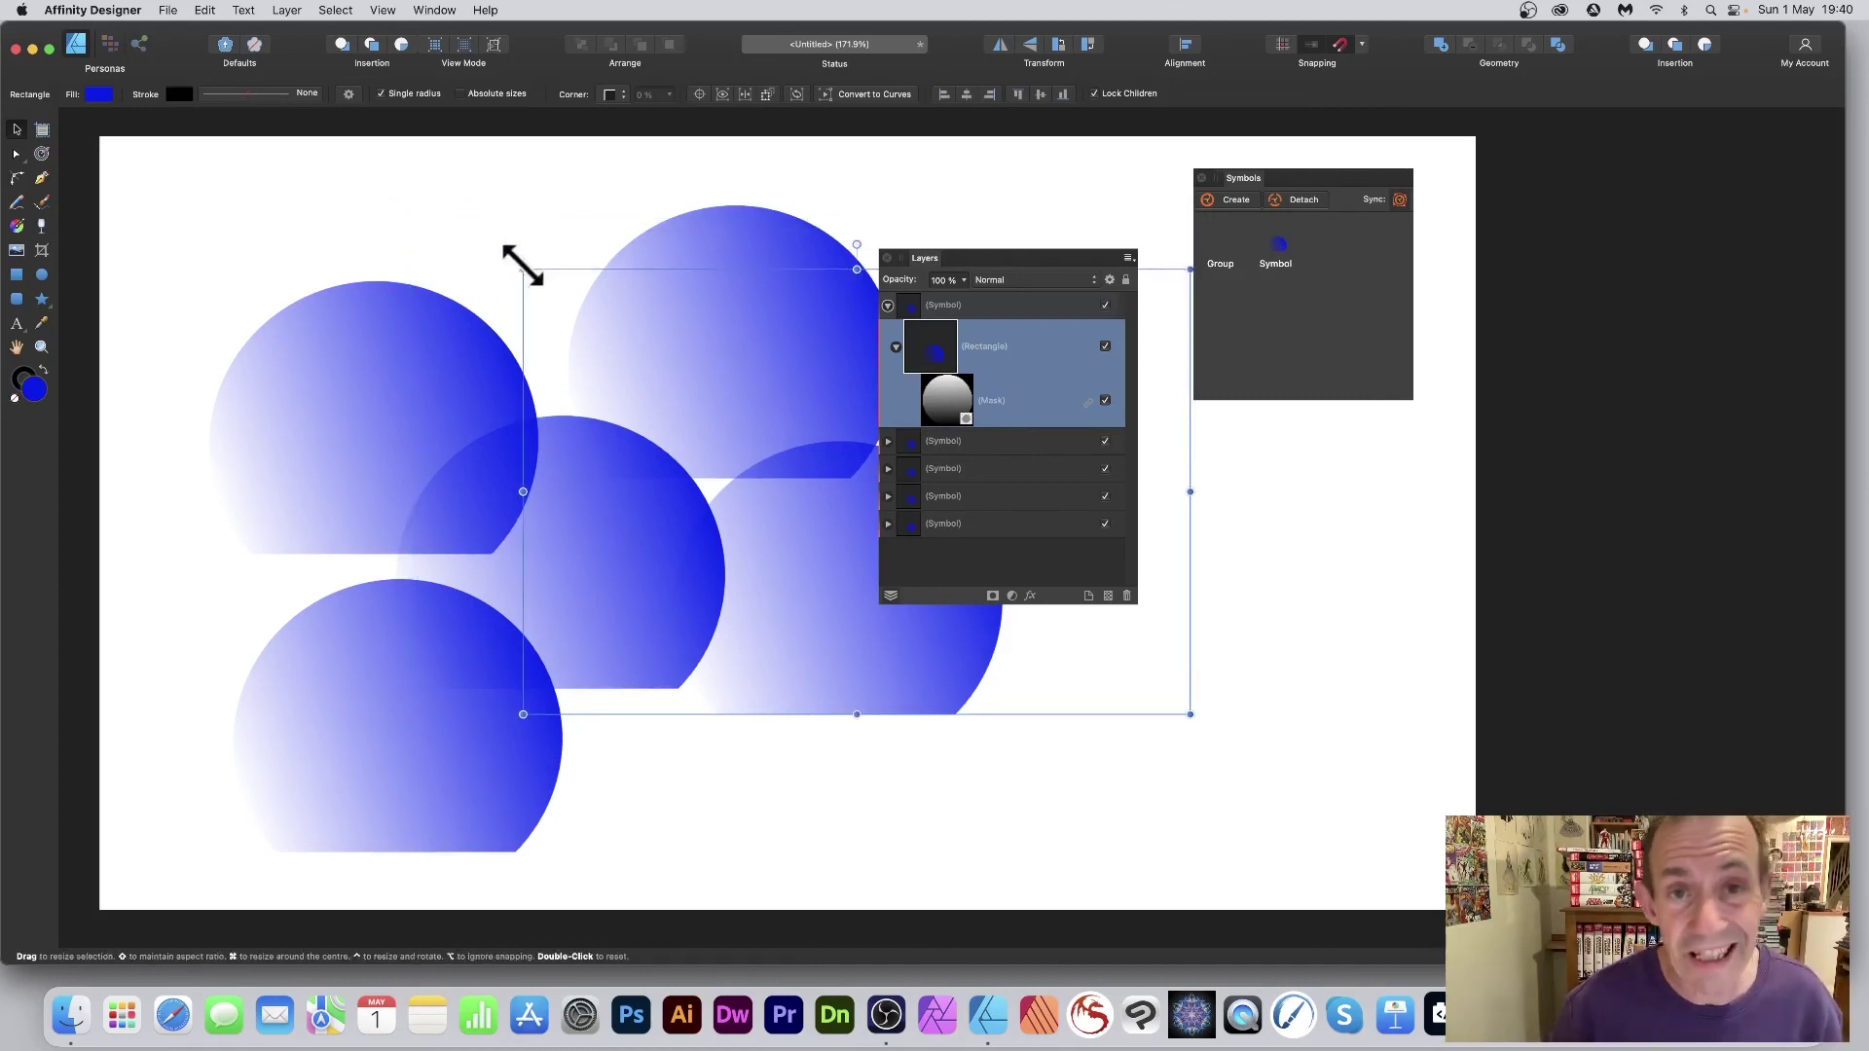